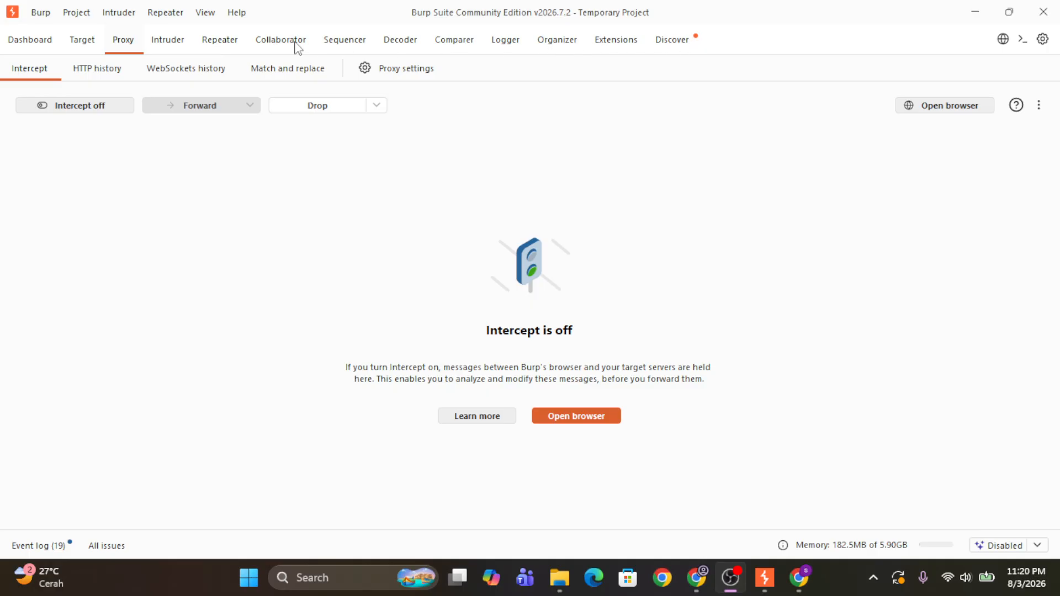
left_click(171, 47)
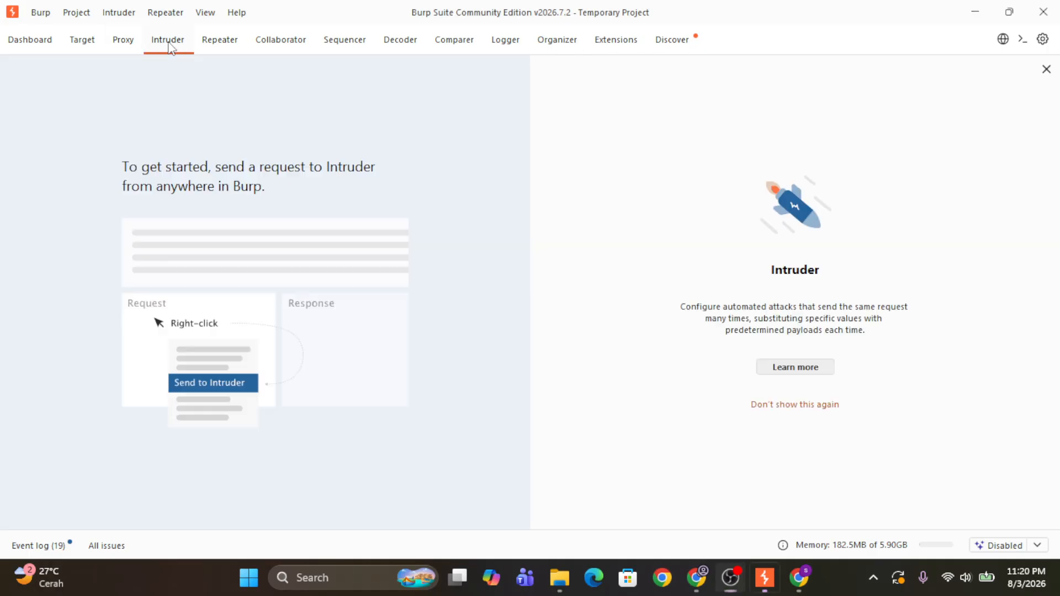
left_click(220, 46)
left_click(51, 44)
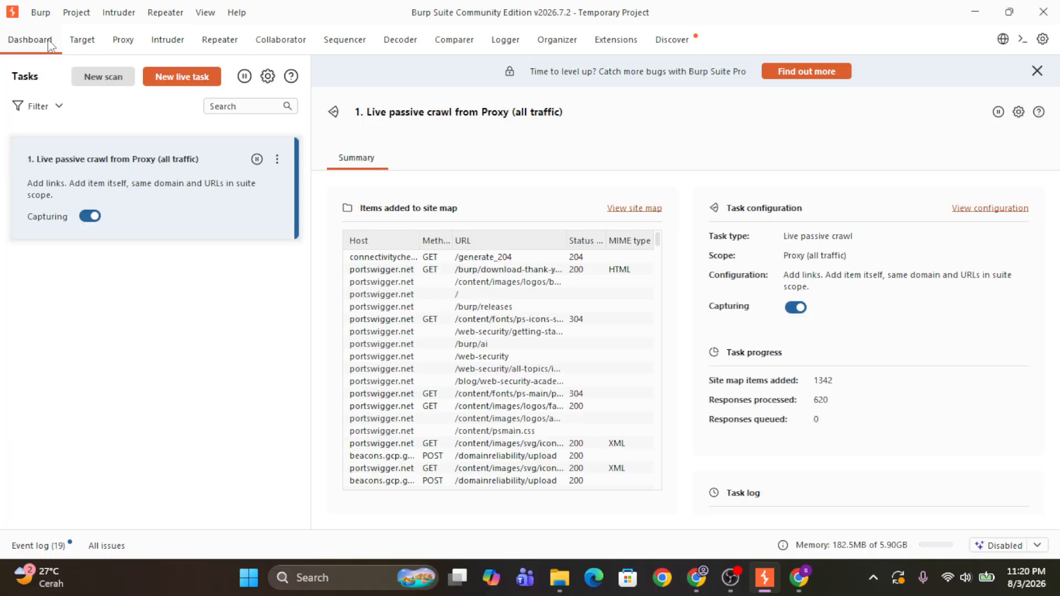
left_click(131, 44)
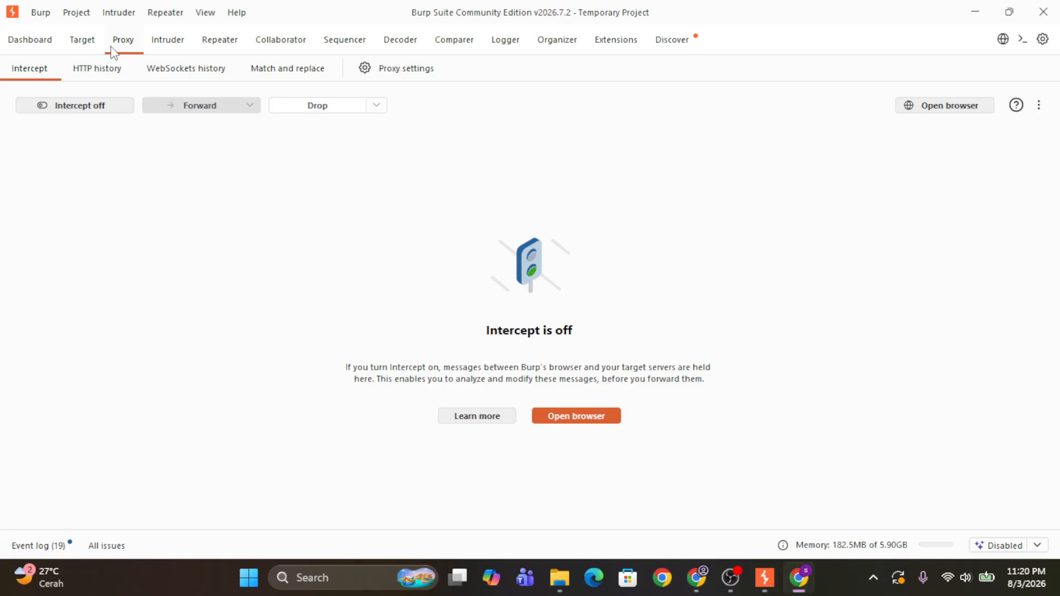
Step: Look through the items added to the site map by the live passive crawl task on the dashboard
left_click(28, 49)
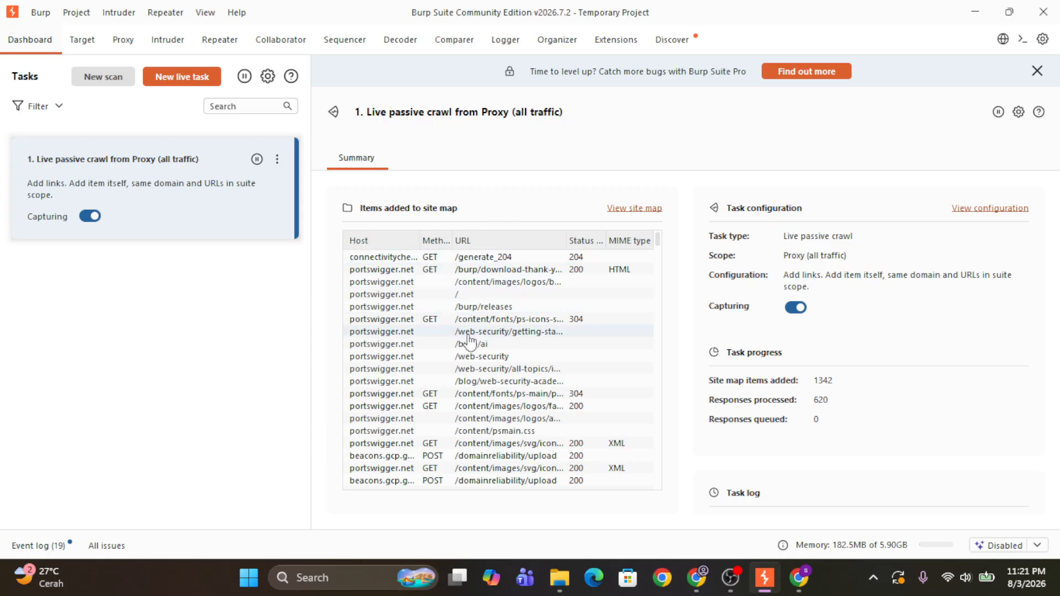
scroll(497, 348, "down", 10)
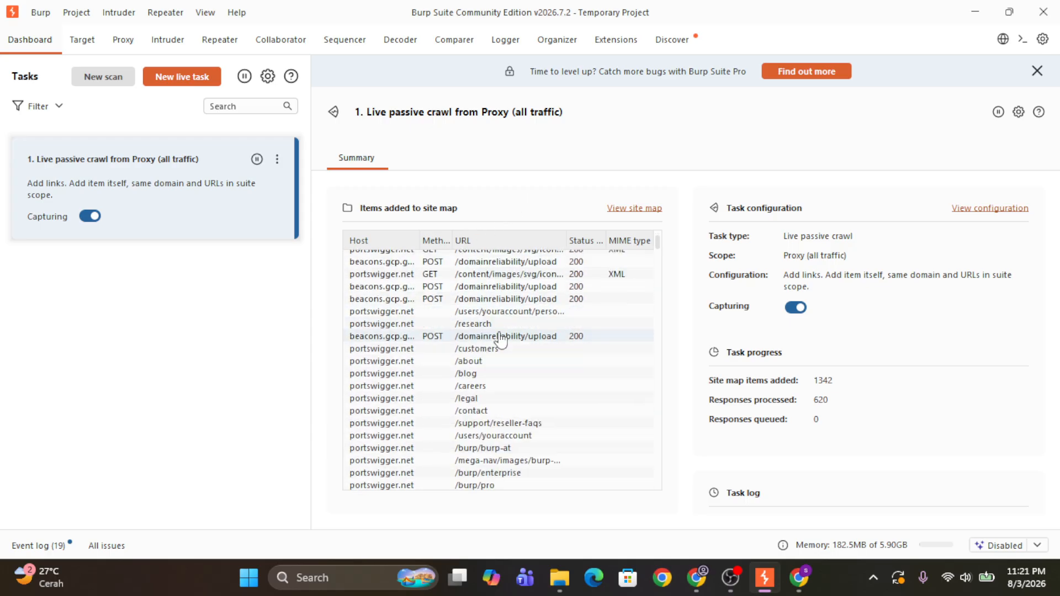
scroll(529, 346, "up", 10)
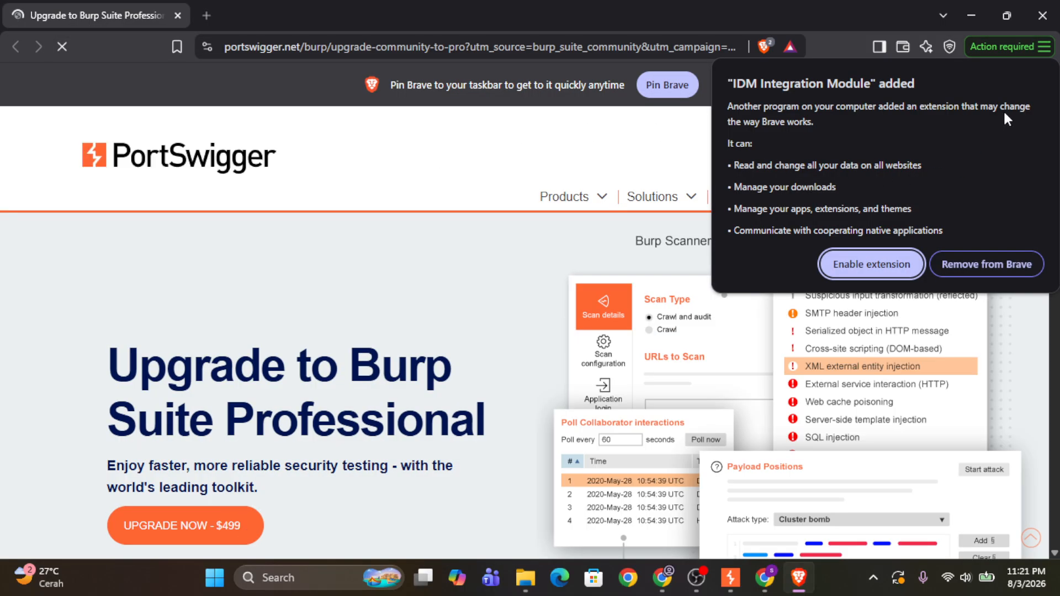
Step: Dismiss the browser's extension notice and close the Burp Suite Professional upgrade page
left_click(334, 182)
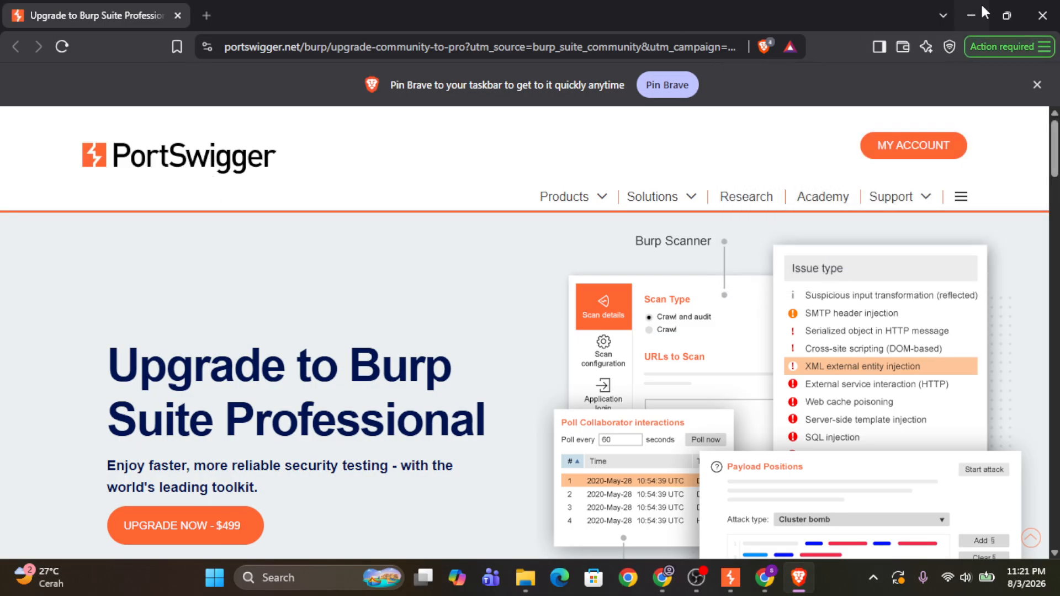
left_click(1042, 16)
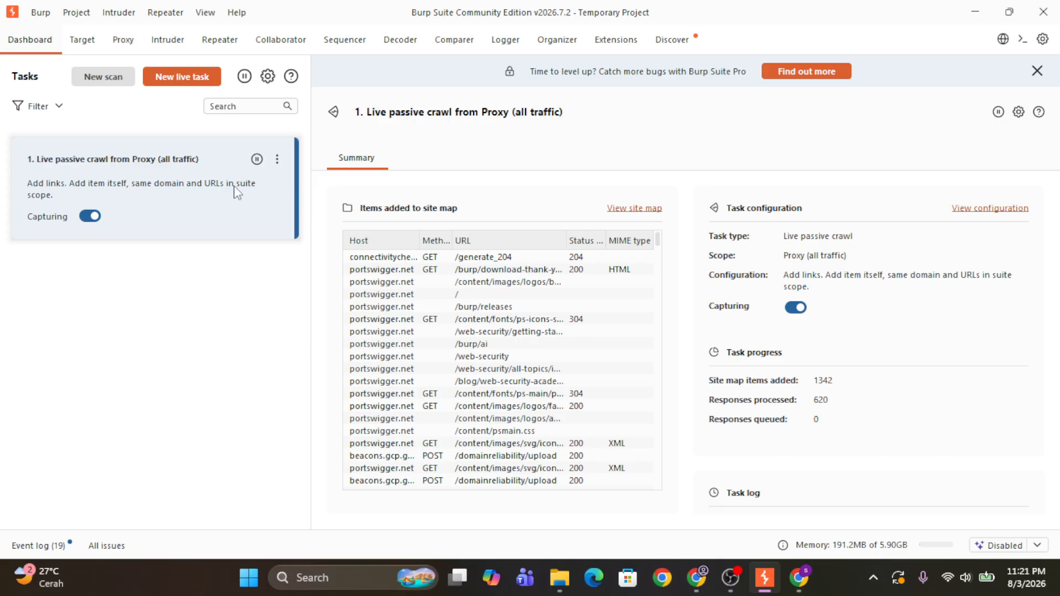
Step: Examine the list of captured hosts in the target site map
left_click(76, 48)
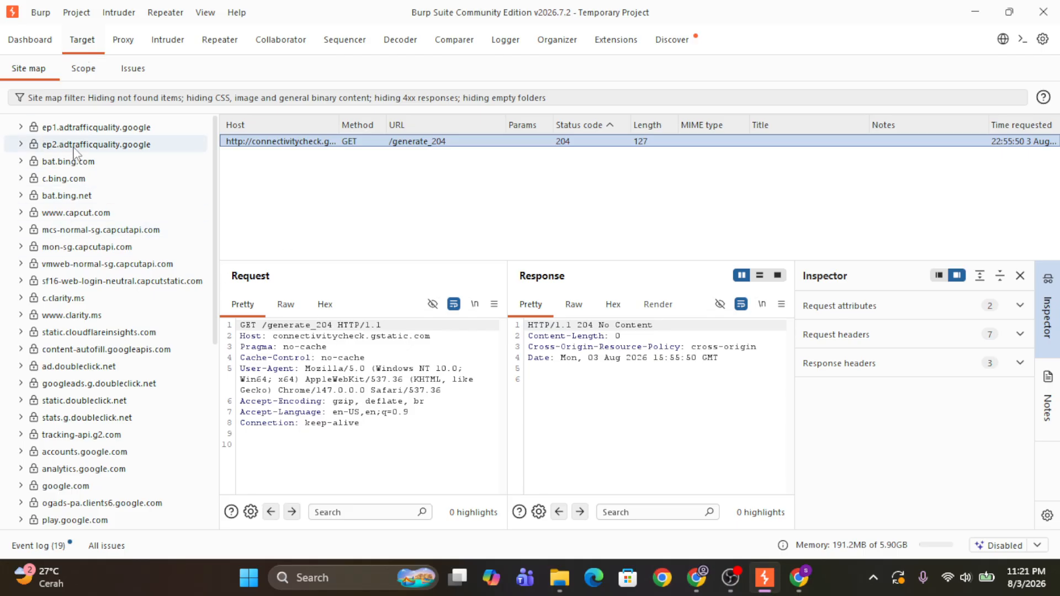
scroll(130, 205, "down", 4)
scroll(130, 205, "down", 2)
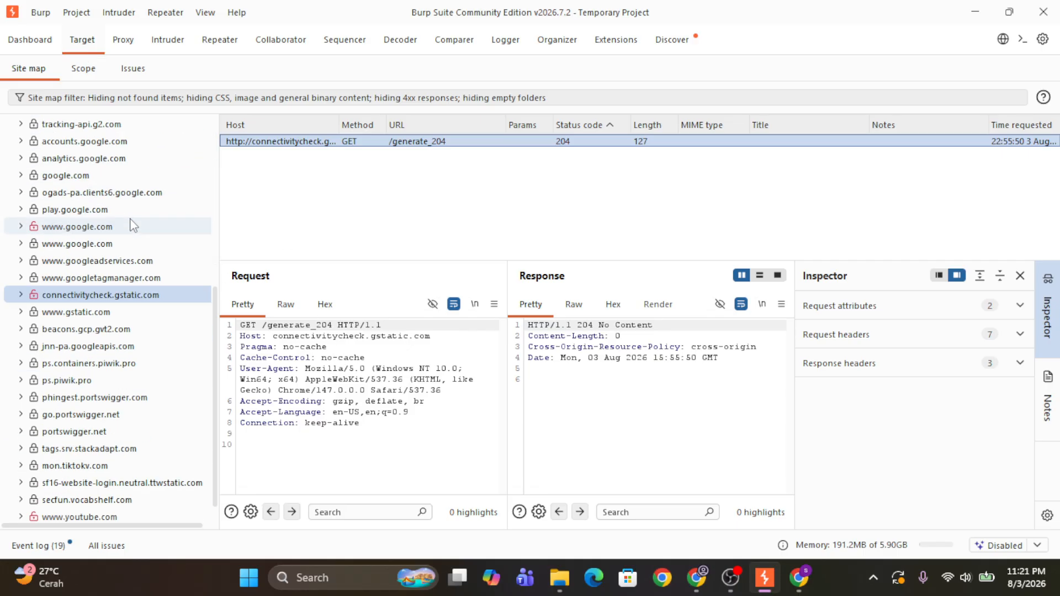
scroll(130, 230, "up", 4)
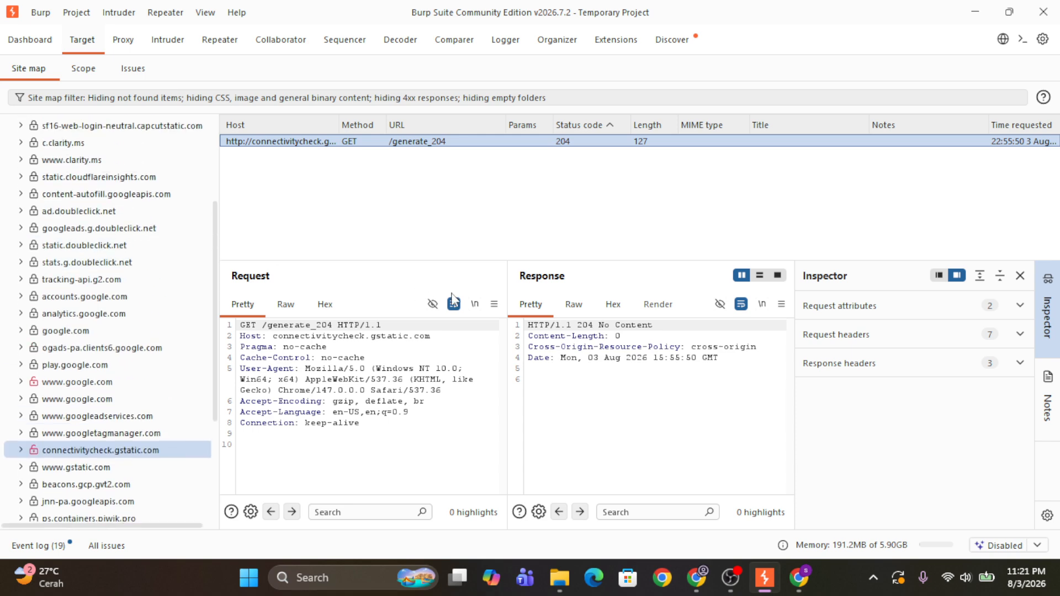
scroll(101, 221, "up", 3)
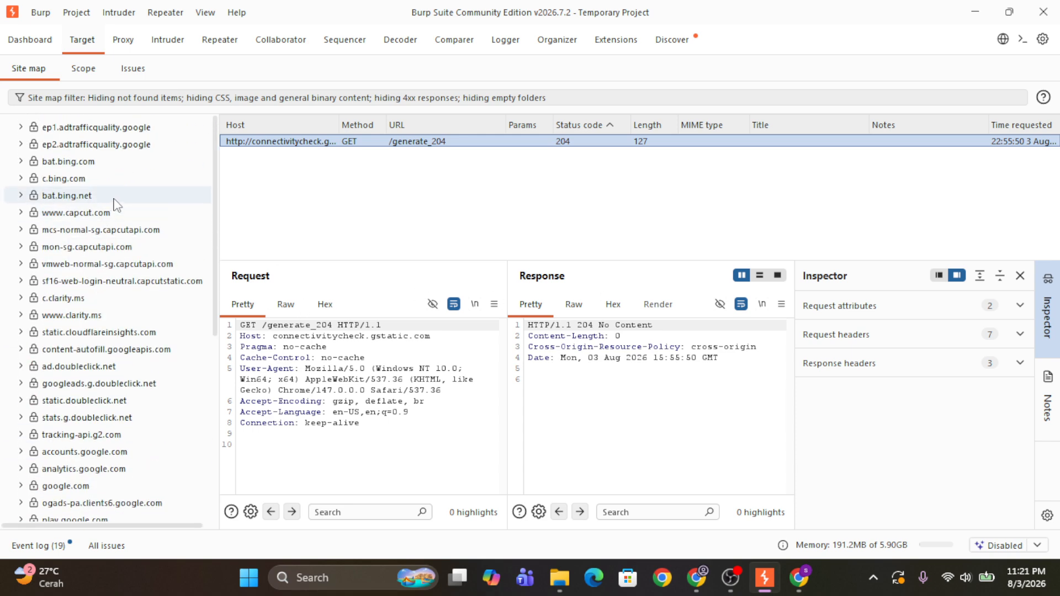
Step: View the contents of ep1.adtrafficquality.google and its getconfig folder in the site map, and collapse both again
left_click(21, 129)
left_click(30, 144)
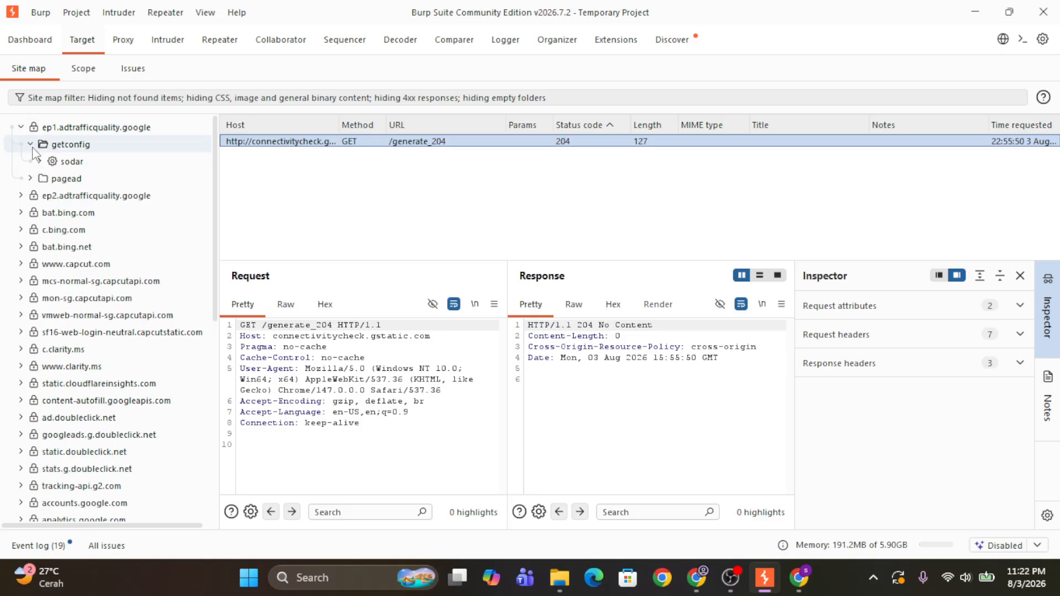
left_click(30, 144)
left_click(20, 127)
scroll(80, 271, "down", 4)
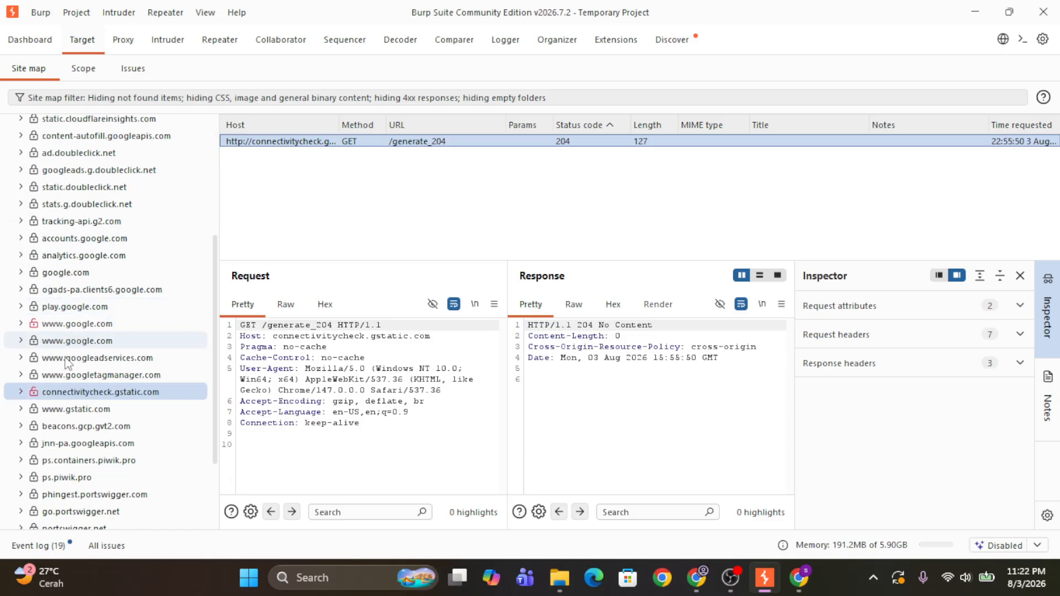
left_click(20, 324)
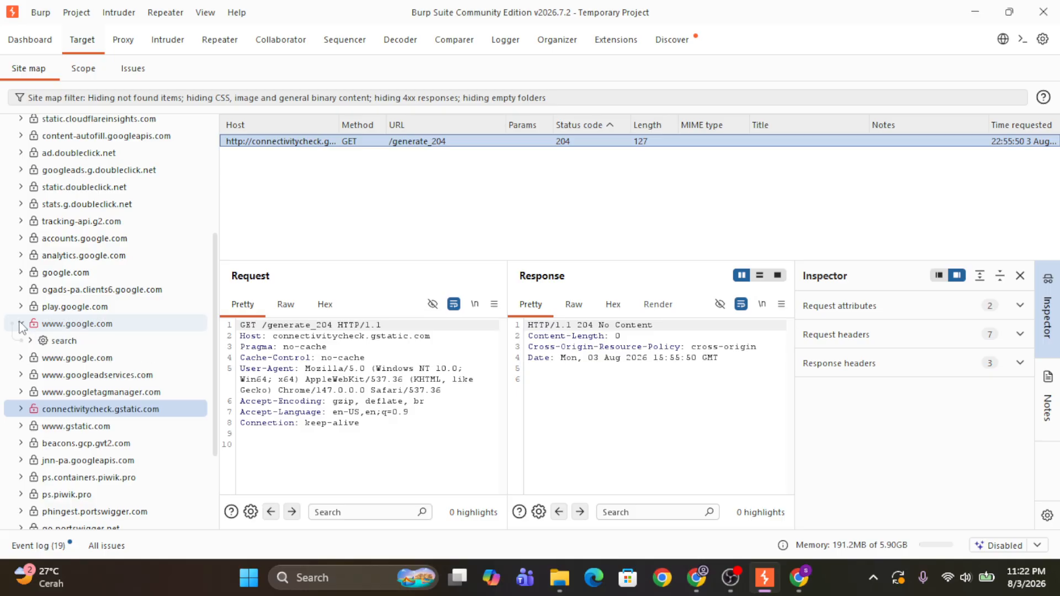
scroll(171, 360, "down", 3)
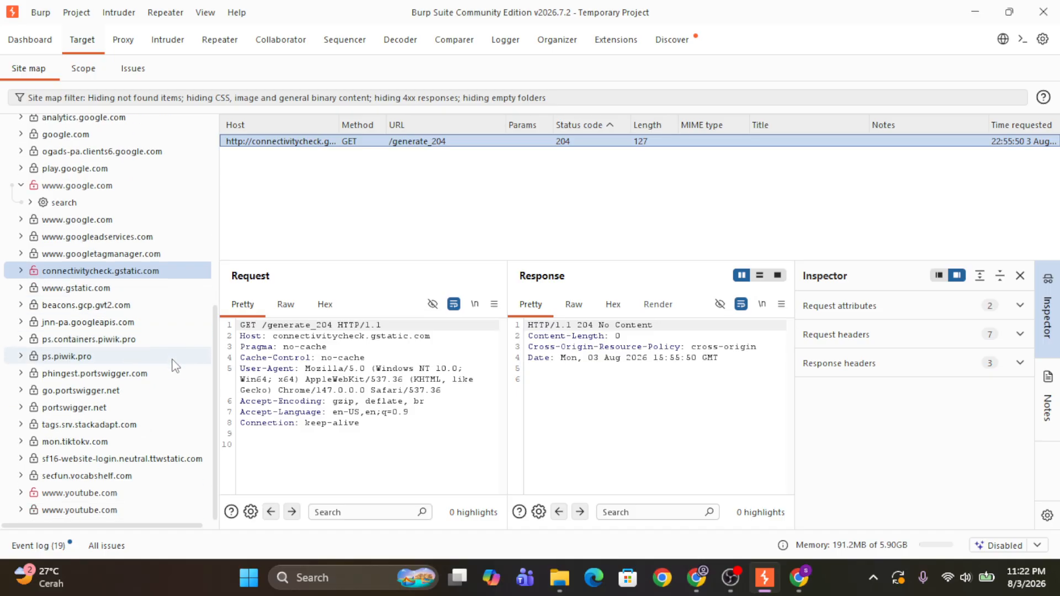
left_click(20, 407)
scroll(16, 221, "up", 2)
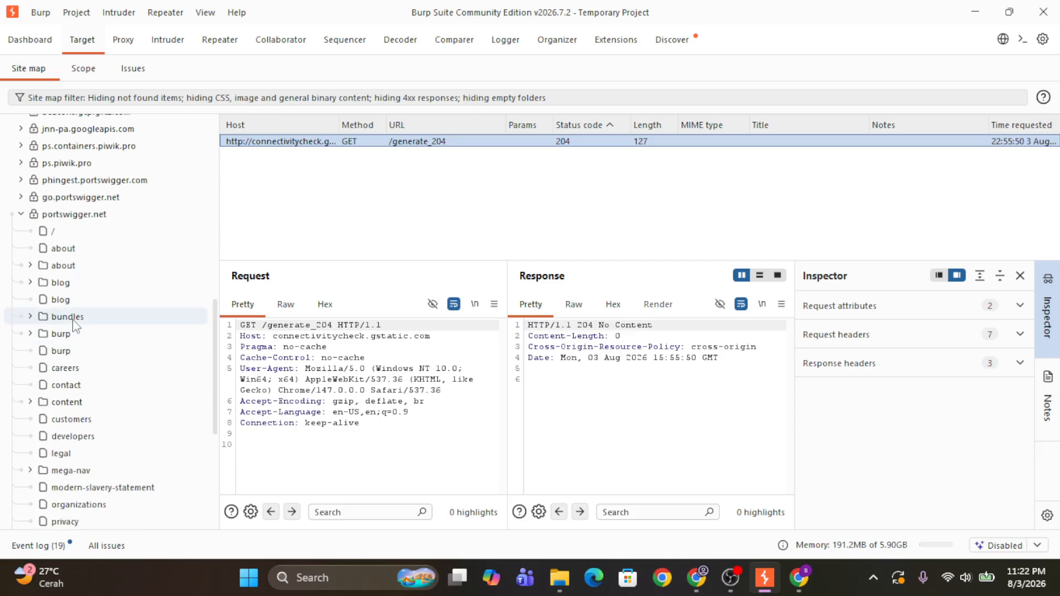
left_click(20, 214)
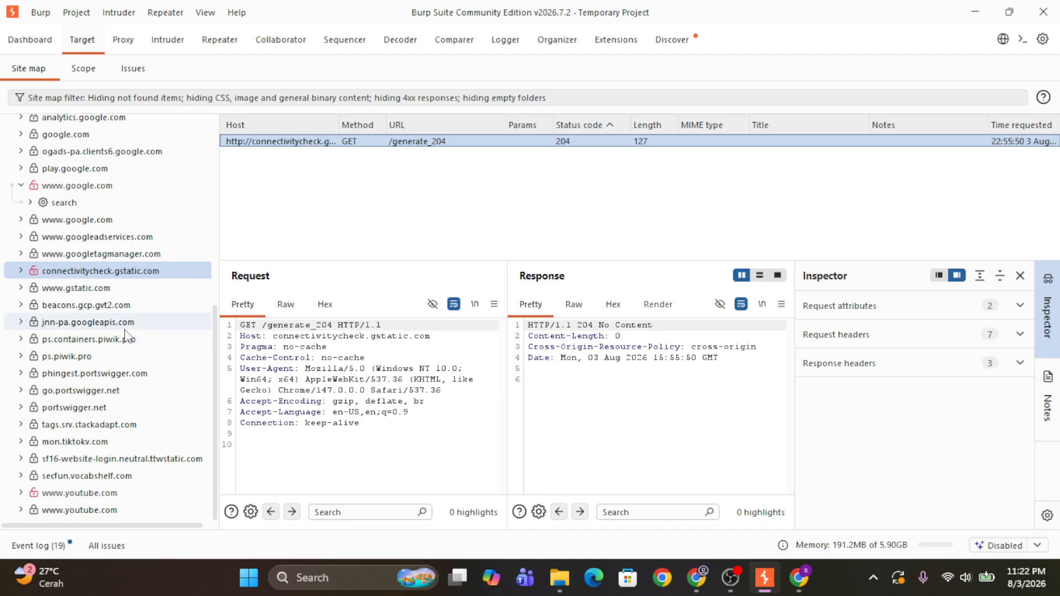
scroll(126, 336, "up", 2)
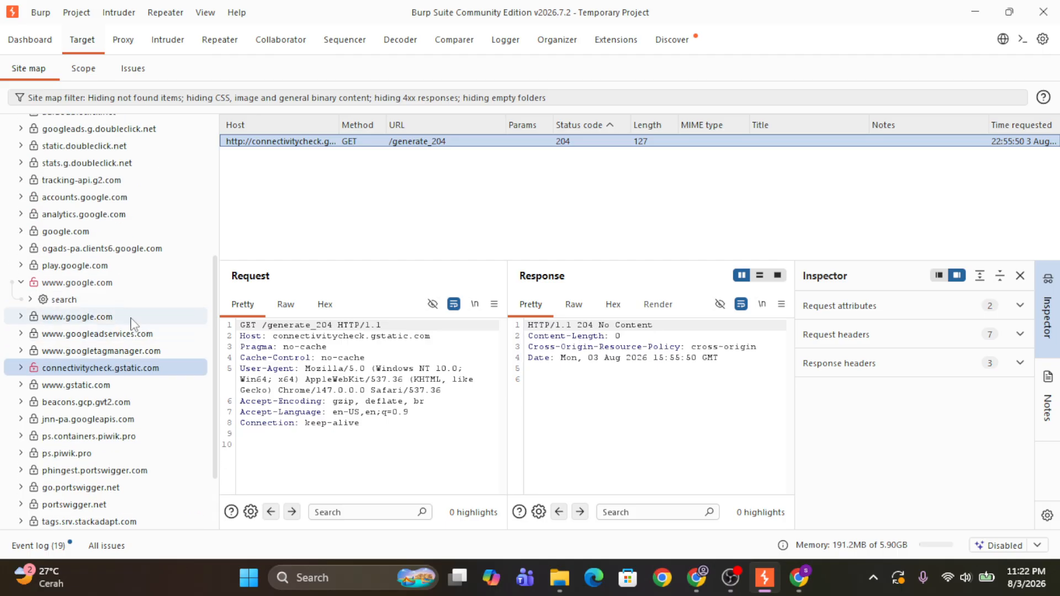
Step: Add google.com with its subdomains to the target scope and stop the proxy from logging out-of-scope items
left_click(90, 75)
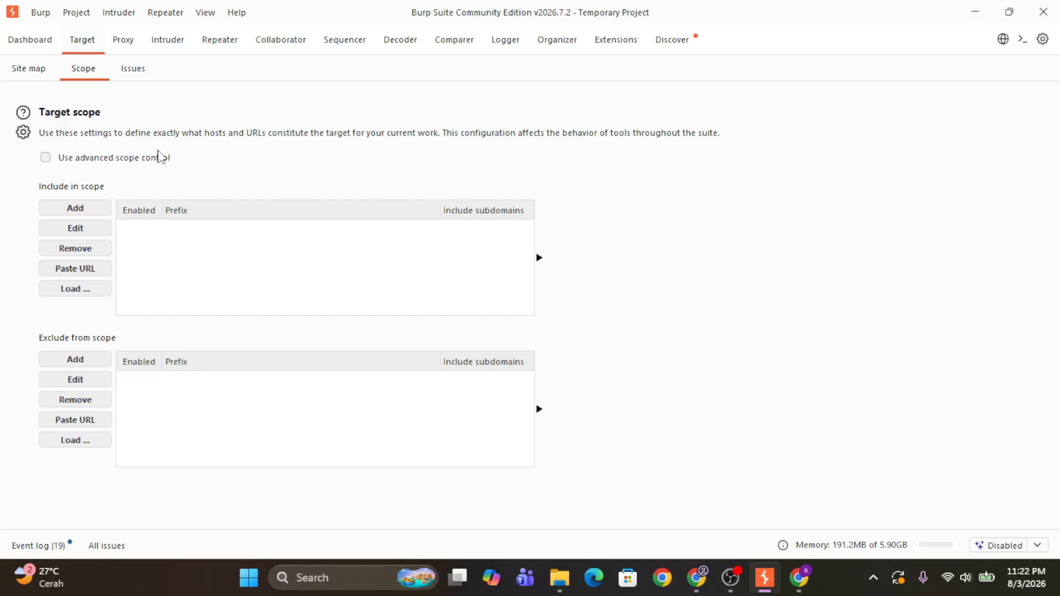
left_click(91, 215)
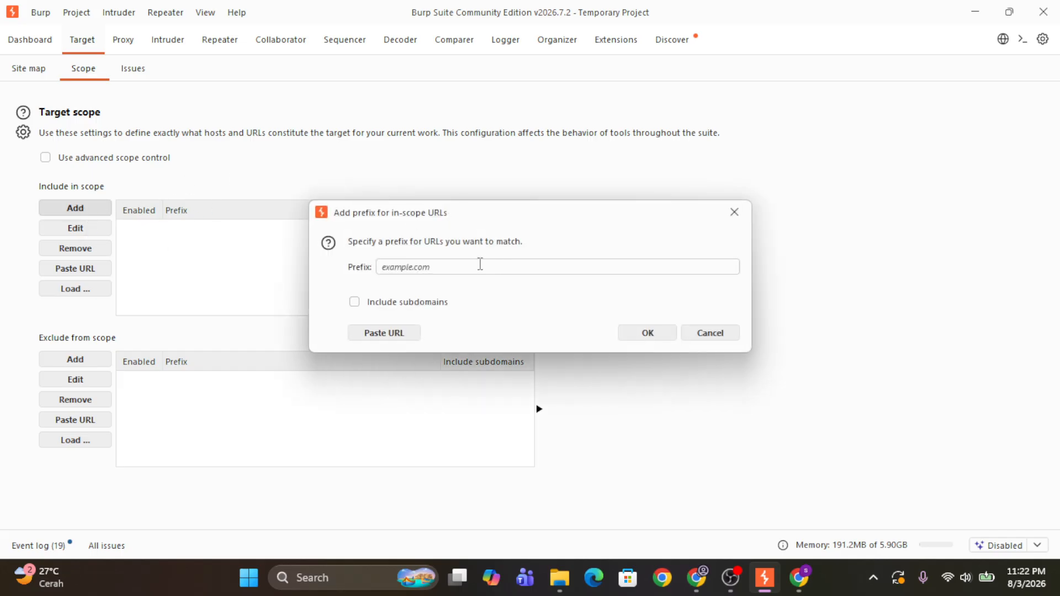
left_click(449, 268)
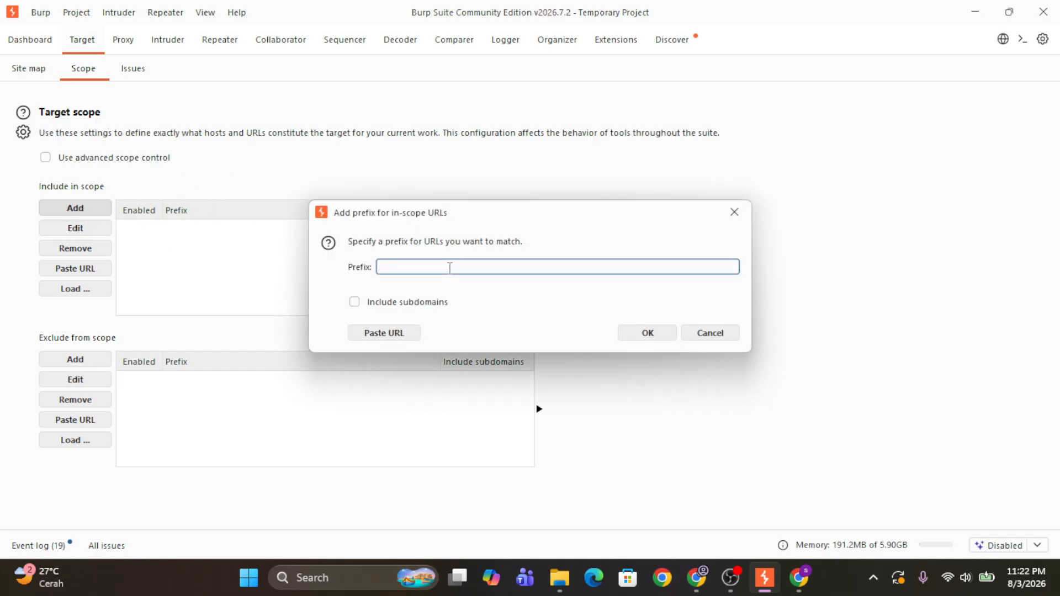
type("google.com")
left_click(355, 302)
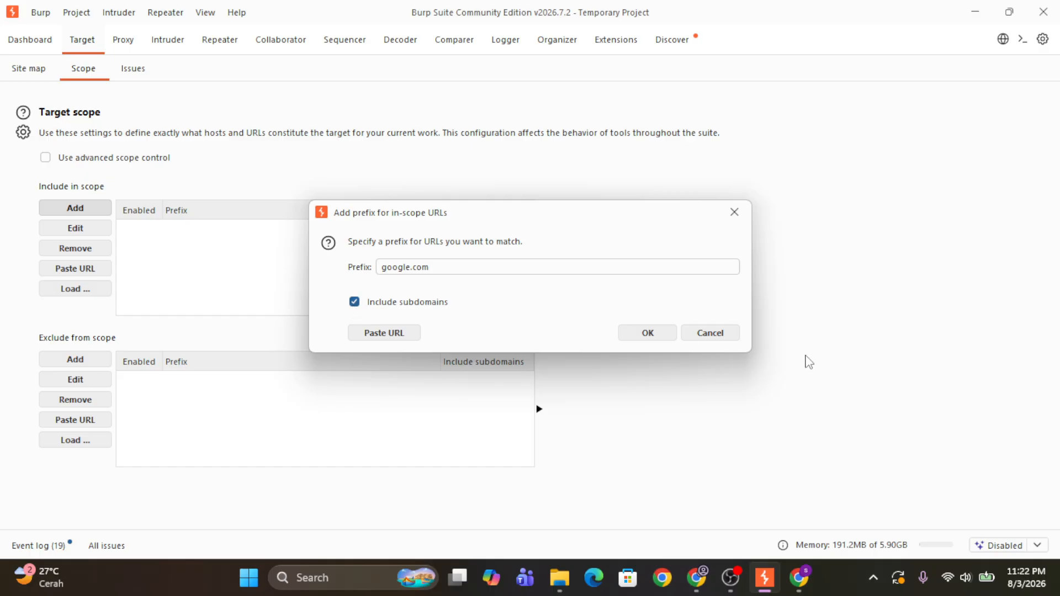
left_click(664, 337)
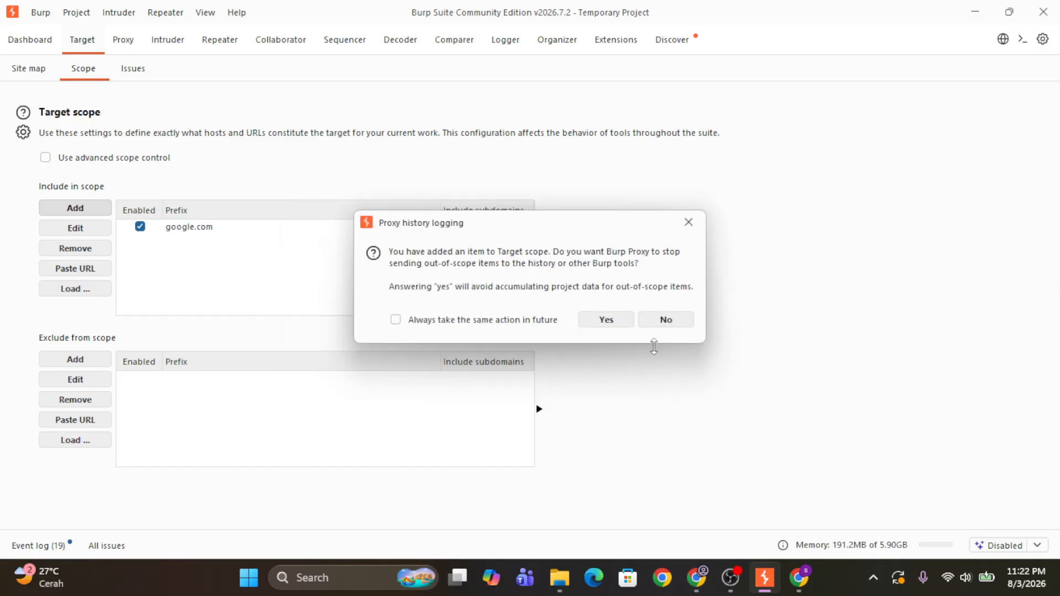
left_click(612, 323)
Step: Check the site map with the google.com scope in place and return to the target scope settings
left_click(38, 67)
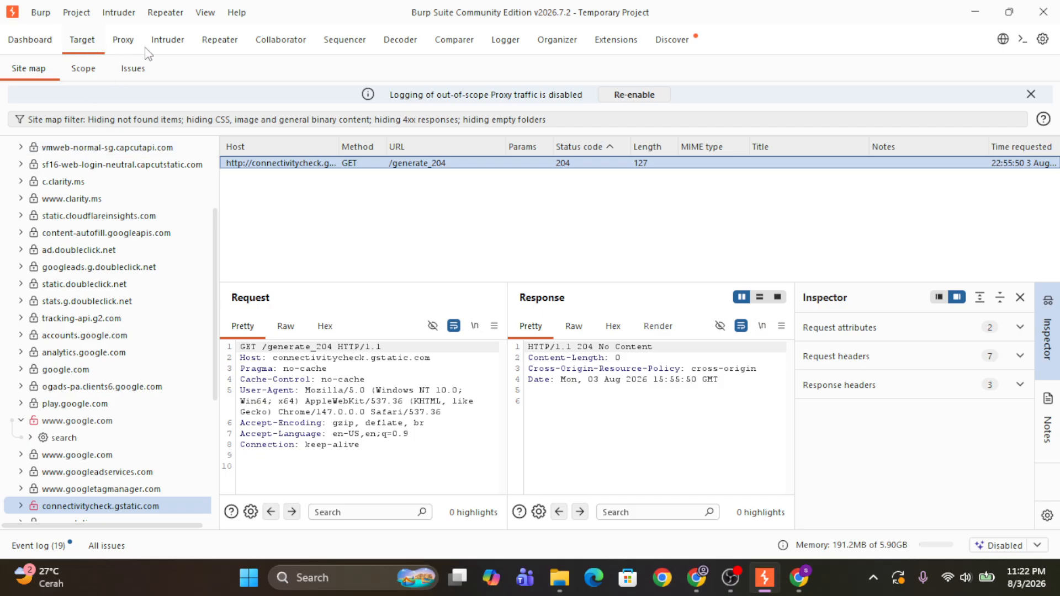
left_click(85, 72)
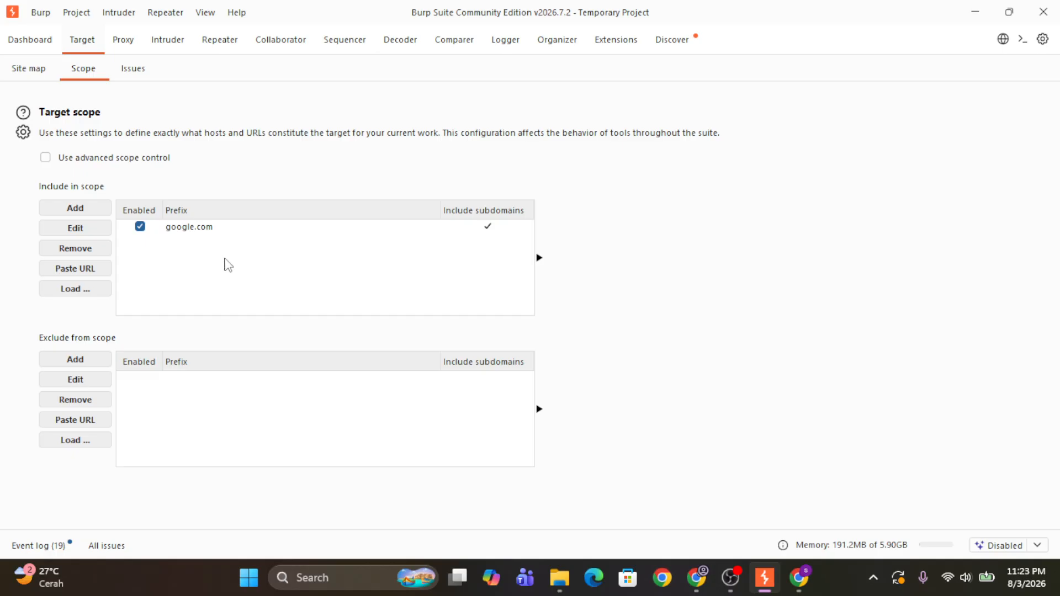
Step: Disable and re-enable the google.com entry in the included scope, and remove it from the list
left_click(223, 231)
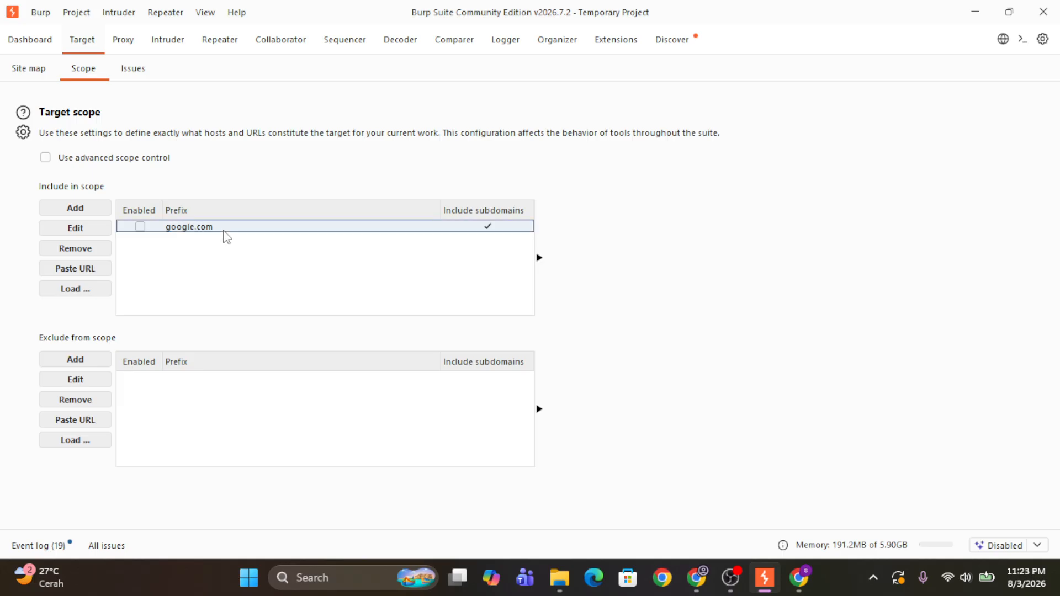
left_click(139, 226)
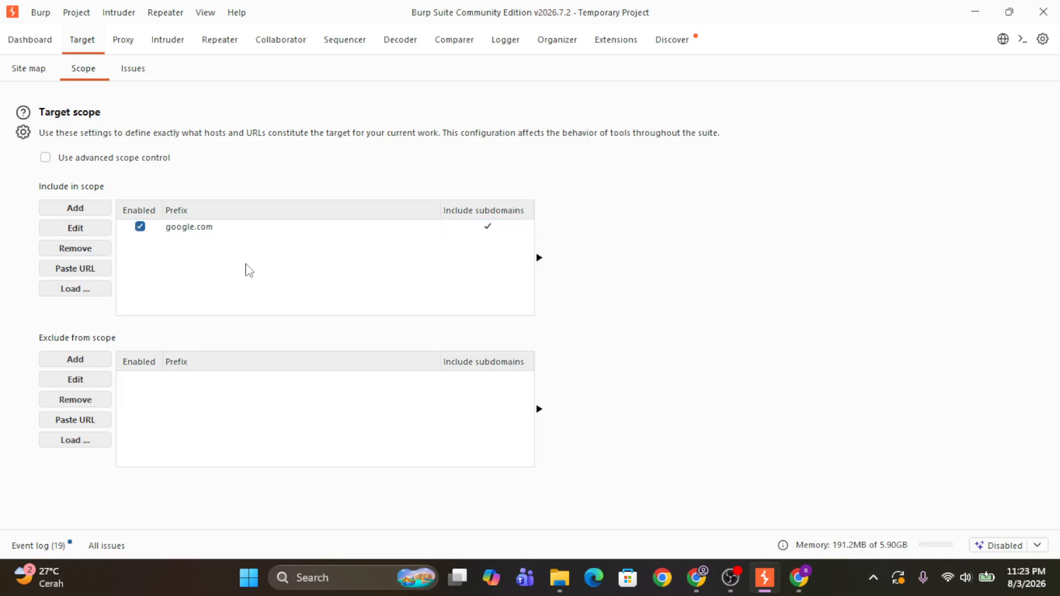
left_click(177, 228)
left_click(89, 248)
Step: Re-enable logging of out-of-scope proxy traffic from the proxy's intercept view
left_click(124, 42)
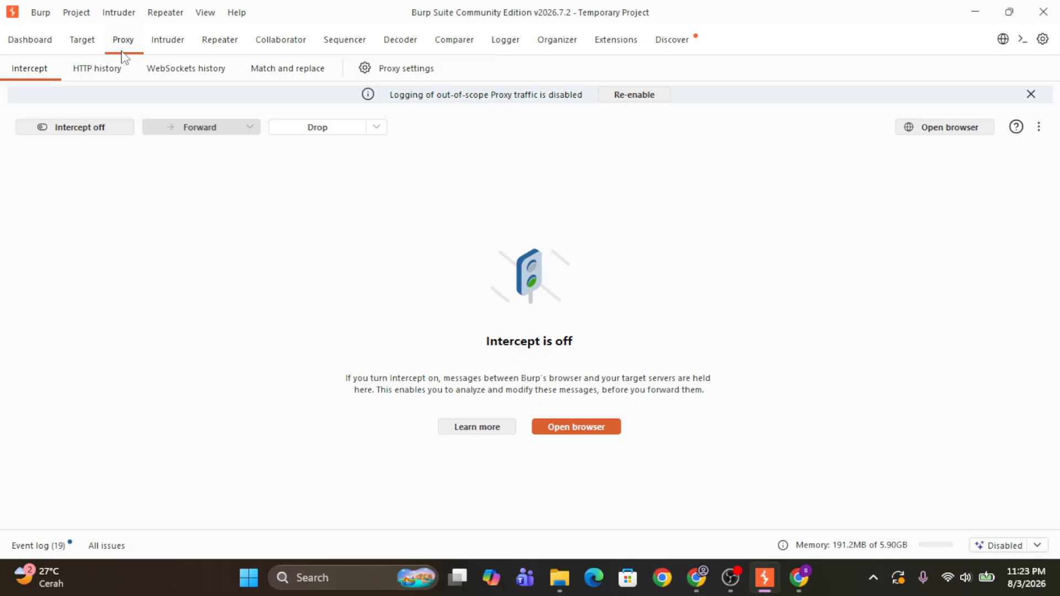
left_click(600, 95)
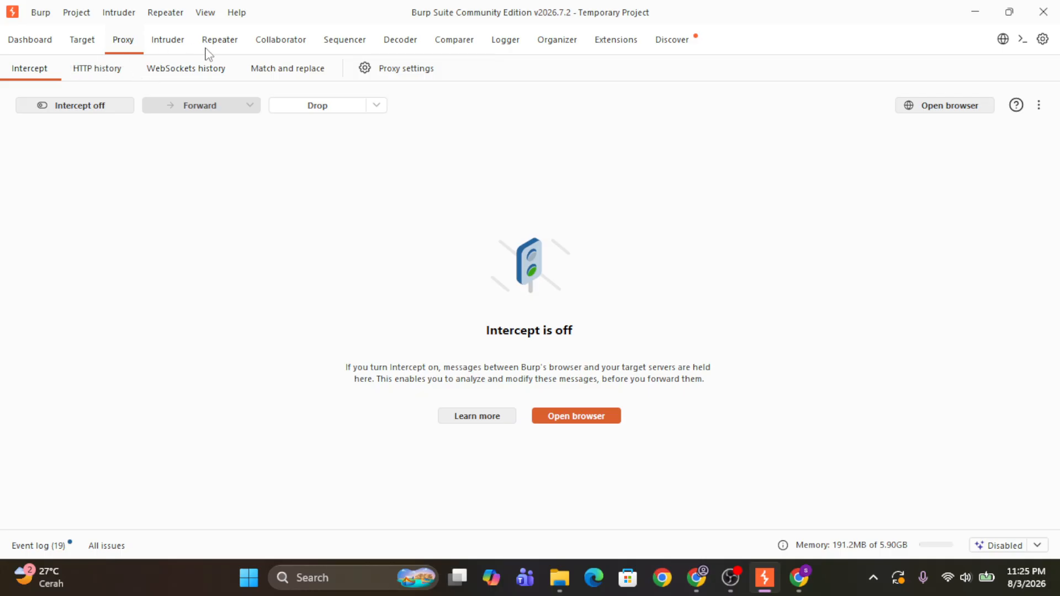
Step: Show the proxy's HTTP history, enlarge the request list and look through the captured requests
left_click(114, 76)
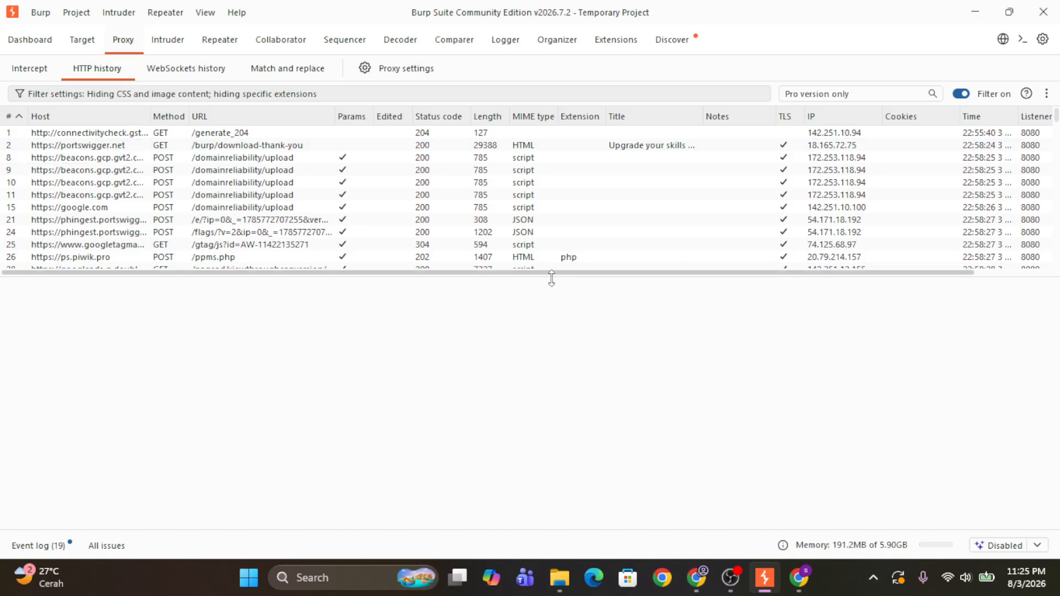
left_click_drag(551, 279, 533, 390)
scroll(238, 254, "down", 15)
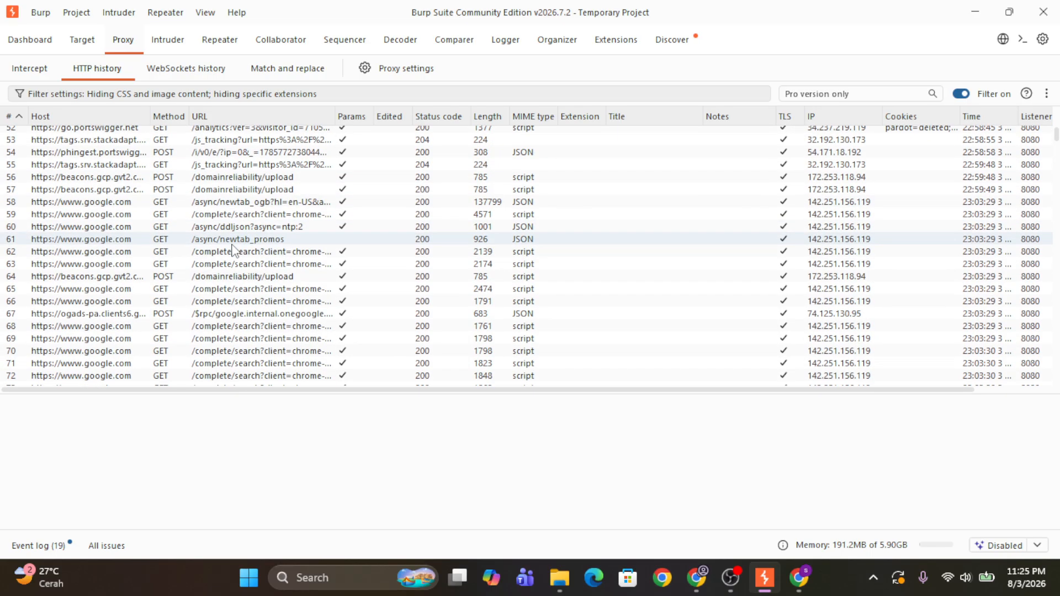
scroll(234, 252, "down", 3)
scroll(235, 251, "up", 10)
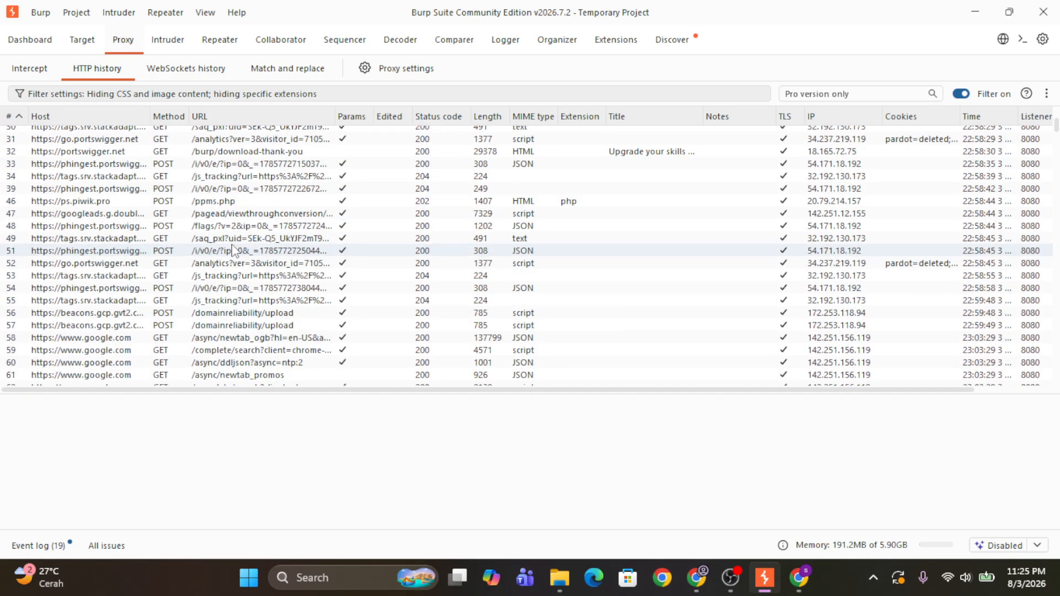
scroll(235, 251, "up", 4)
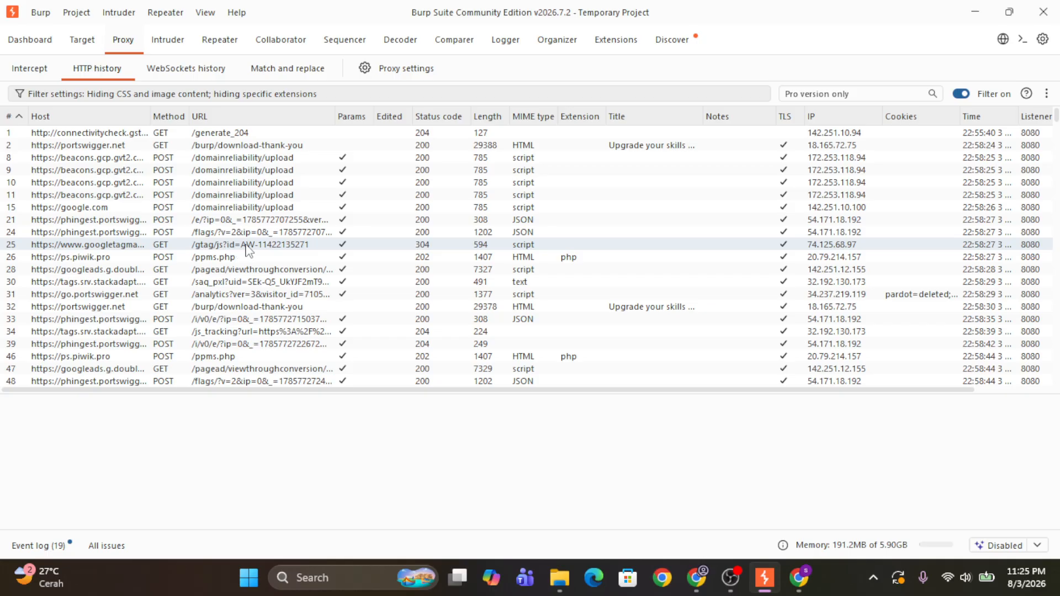
scroll(243, 251, "down", 16)
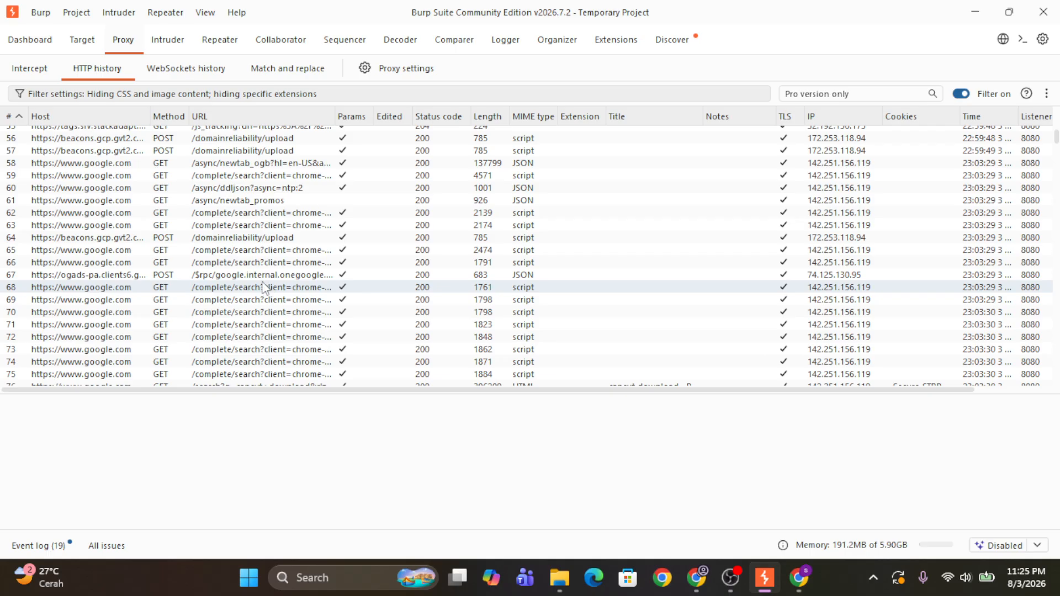
Step: Look through the captured requests in the HTTP history and open google.com requests 102, 100 and 79
scroll(270, 293, "up", 15)
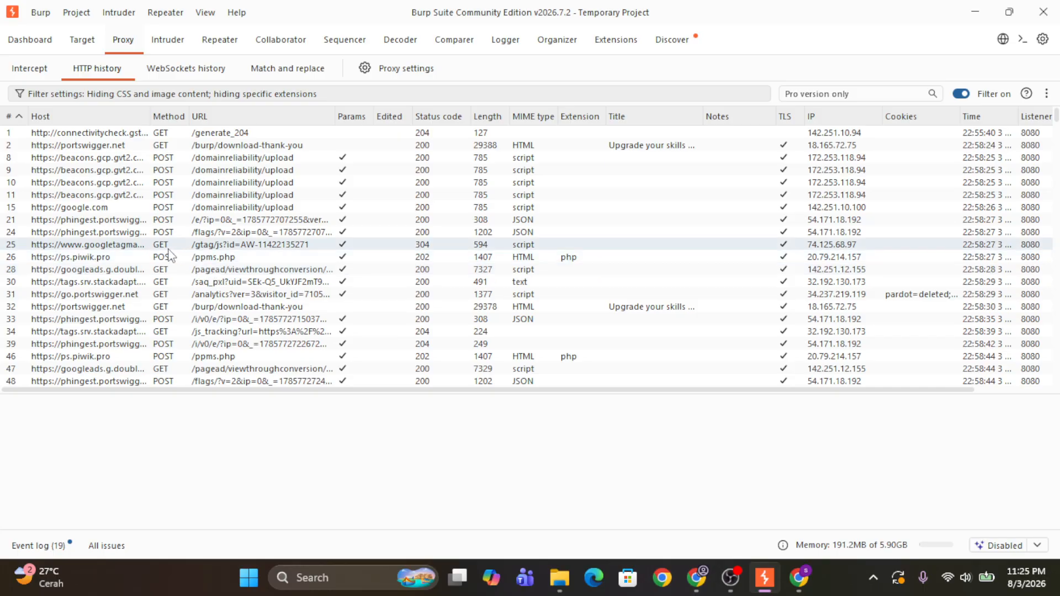
scroll(271, 292, "down", 15)
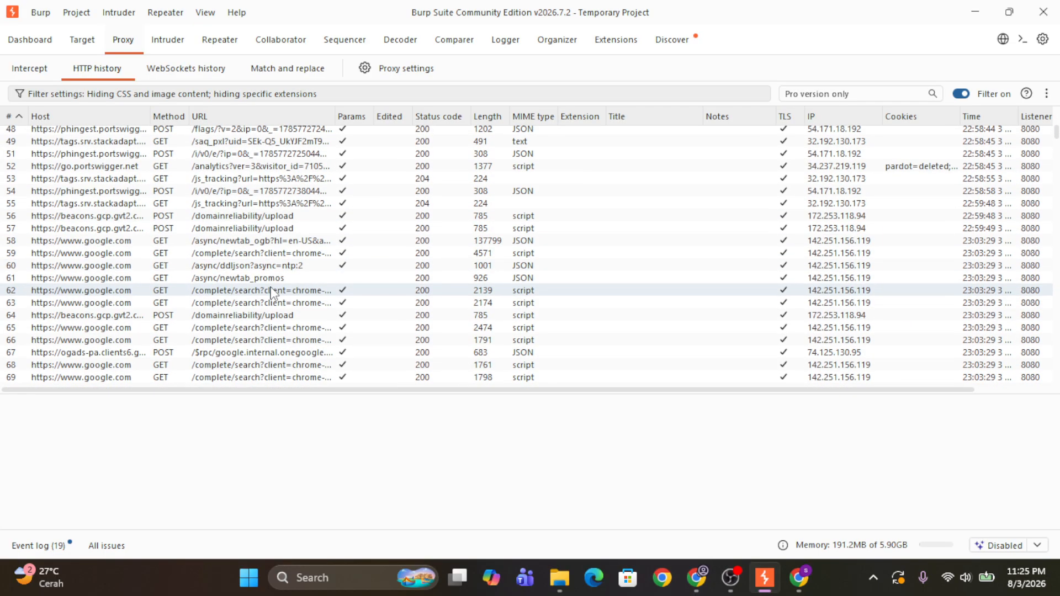
scroll(271, 293, "down", 8)
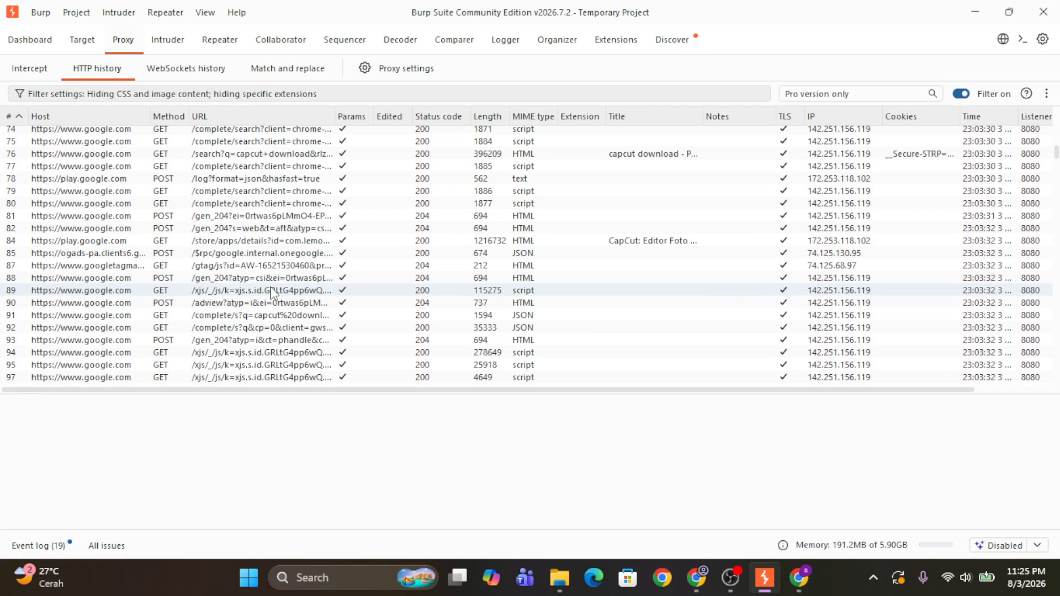
scroll(271, 293, "down", 4)
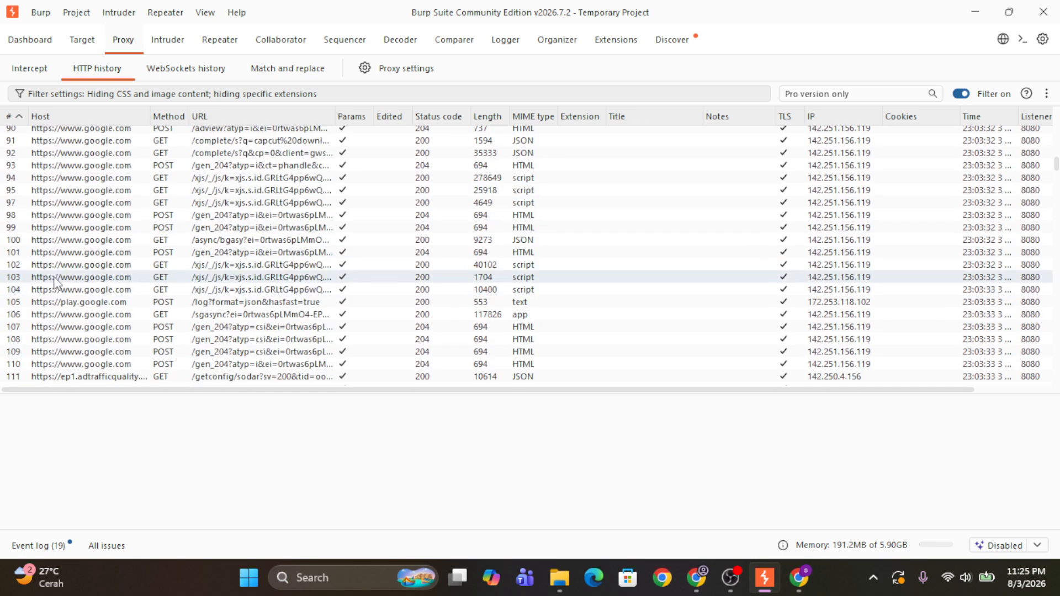
left_click(188, 265)
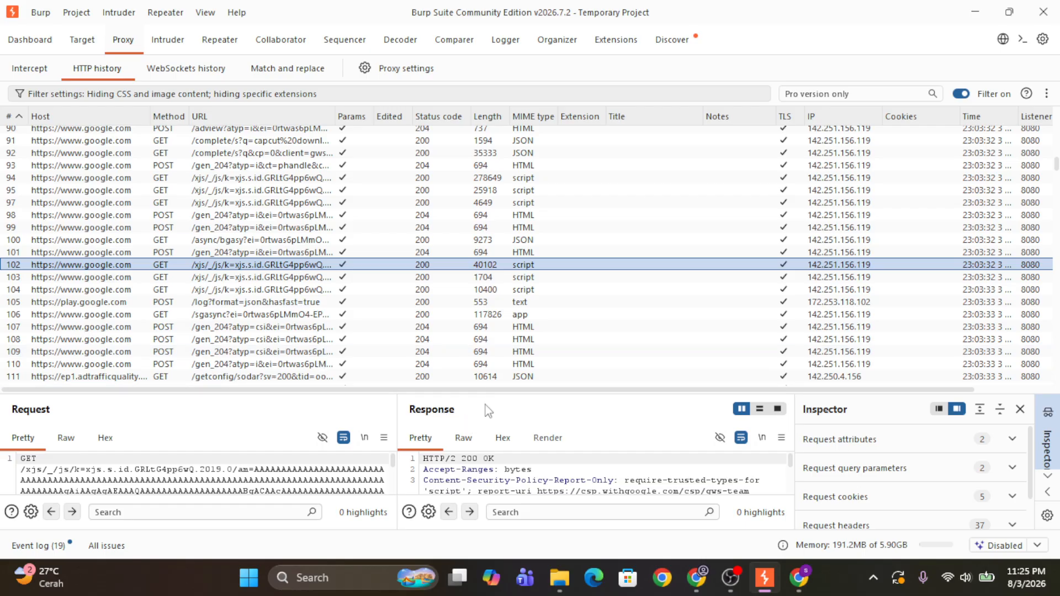
left_click(166, 240)
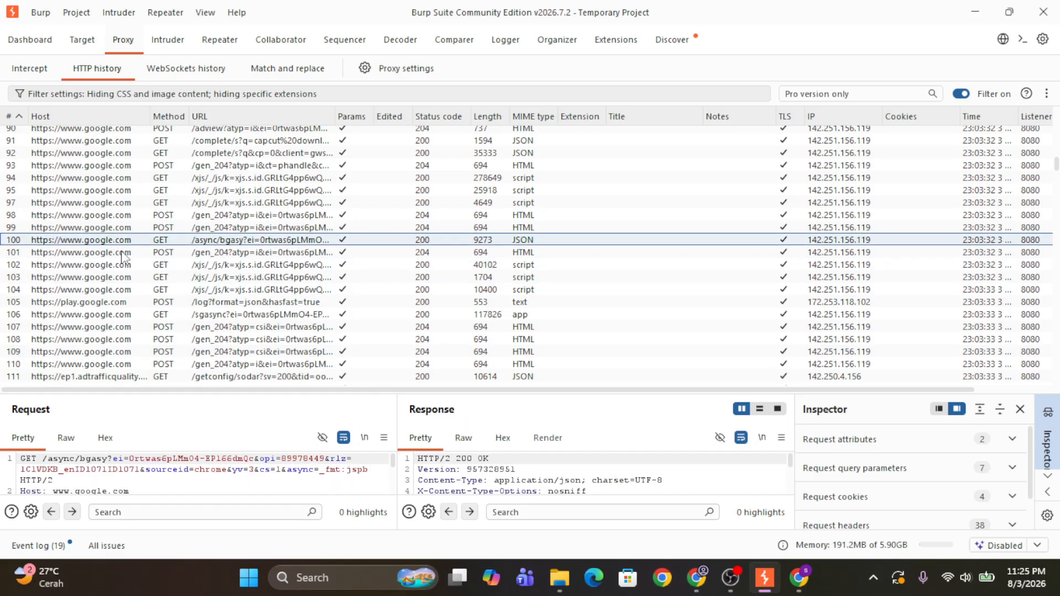
scroll(131, 266, "up", 5)
left_click(111, 190)
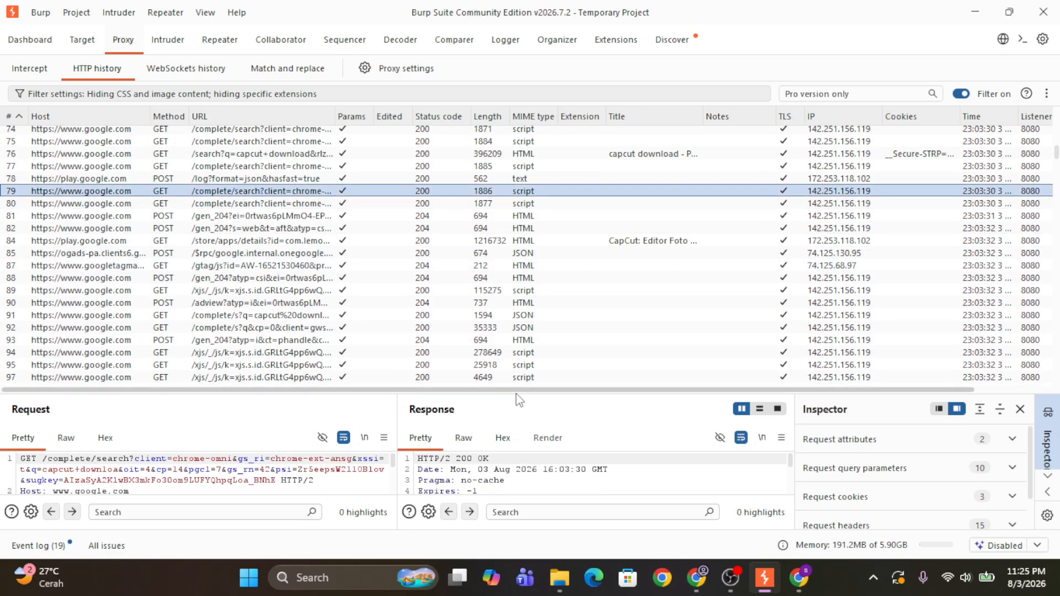
Step: Enlarge the request and response panes and read through the contents of request 79
left_click_drag(500, 394, 500, 233)
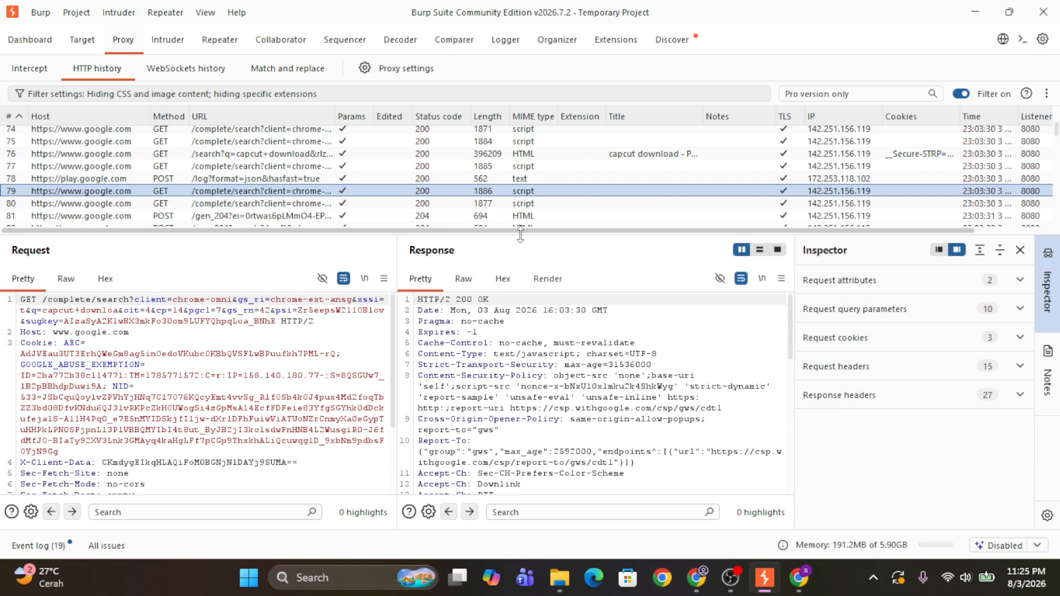
scroll(159, 359, "down", 3)
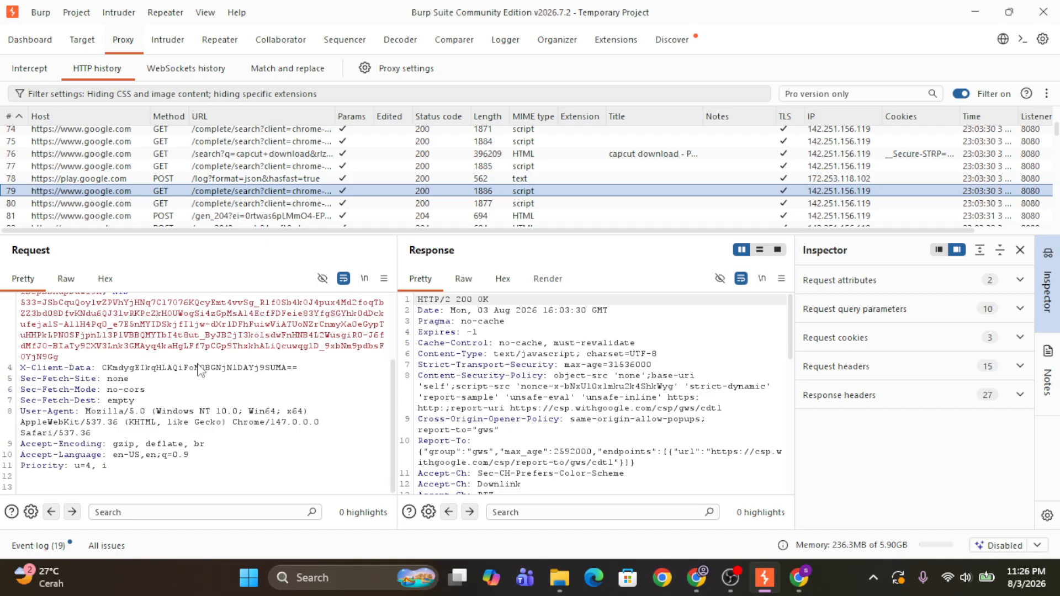
scroll(200, 368, "up", 3)
scroll(42, 298, "up", 1)
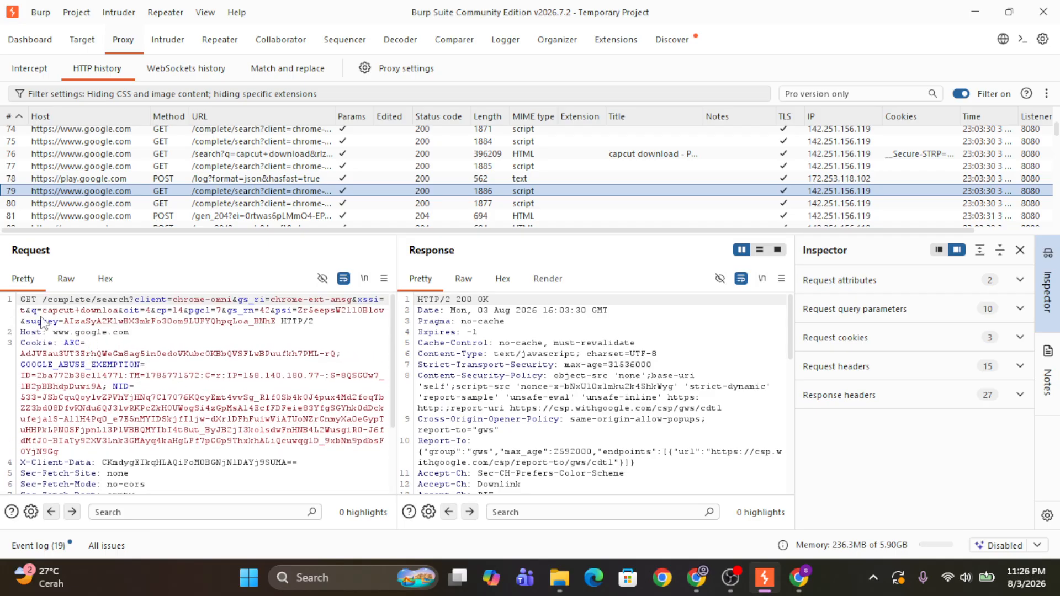
scroll(148, 380, "down", 3)
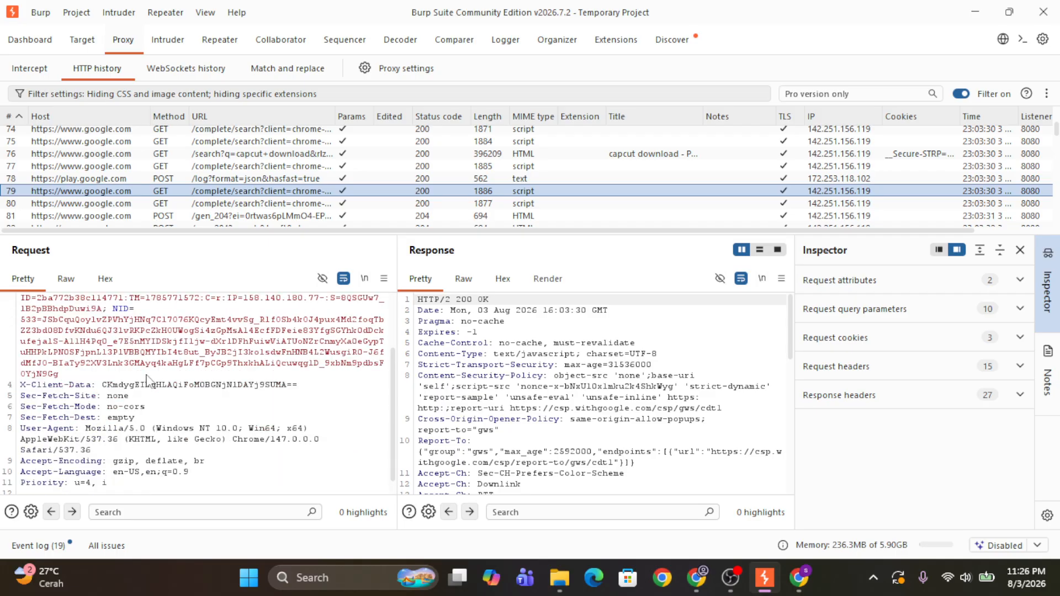
scroll(148, 380, "down", 1)
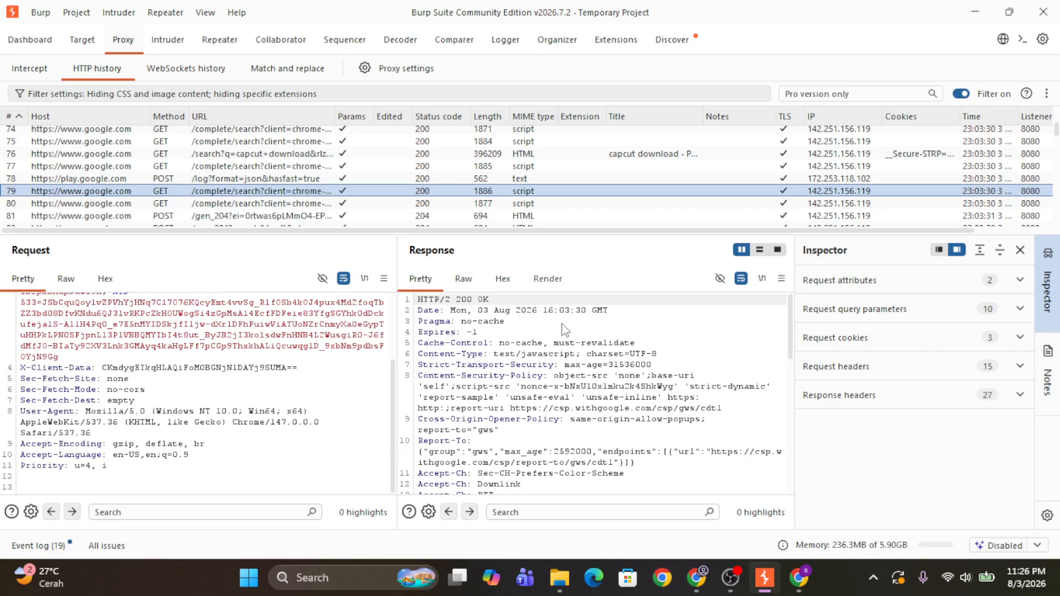
Step: Examine the response headers and body of request 79 alongside its request headers
scroll(547, 411, "down", 10)
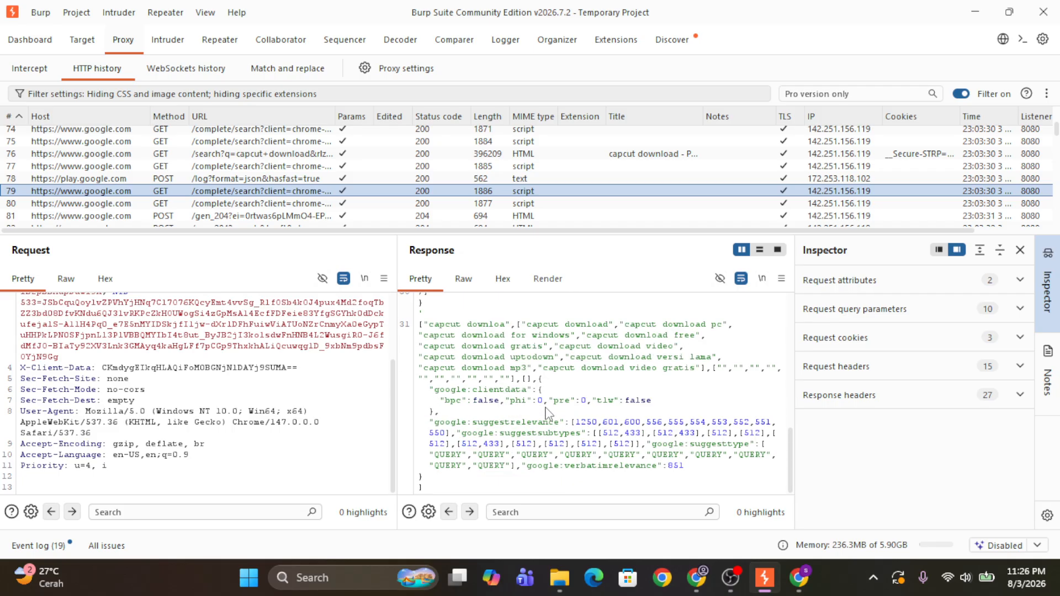
scroll(248, 410, "up", 5)
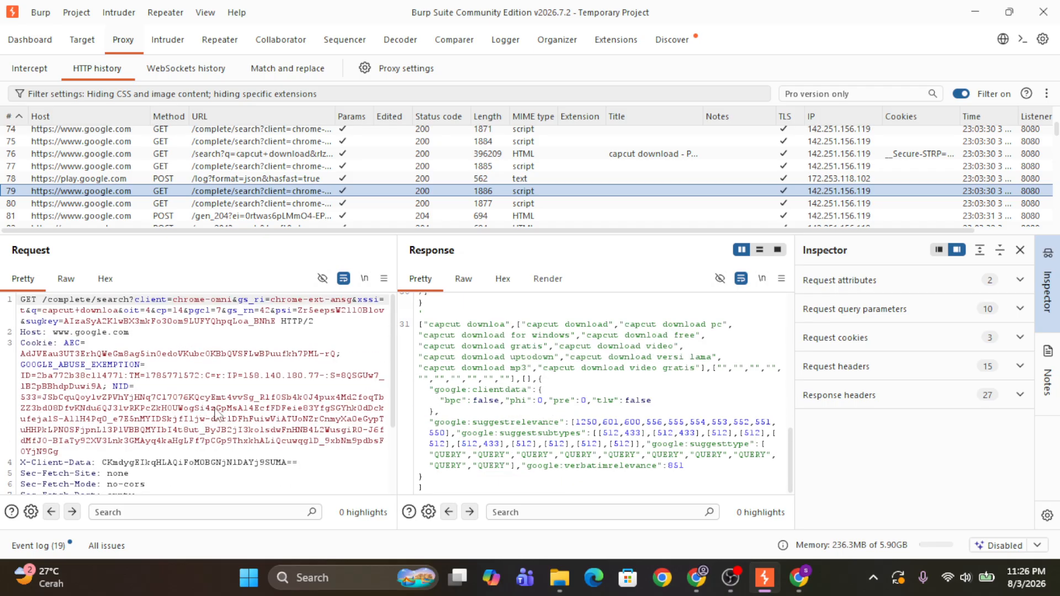
scroll(244, 410, "down", 3)
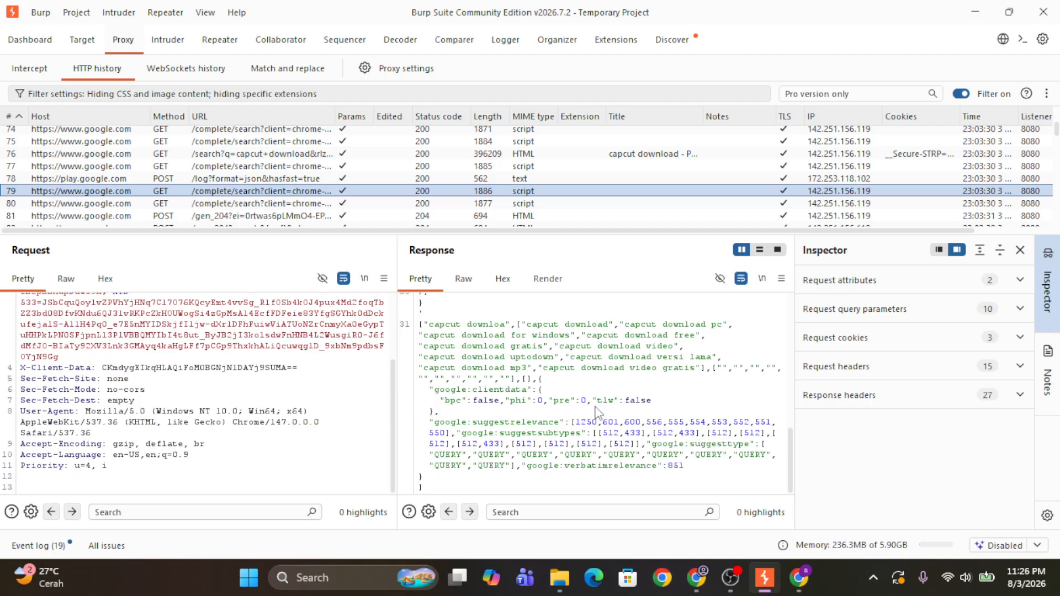
scroll(580, 413, "up", 2)
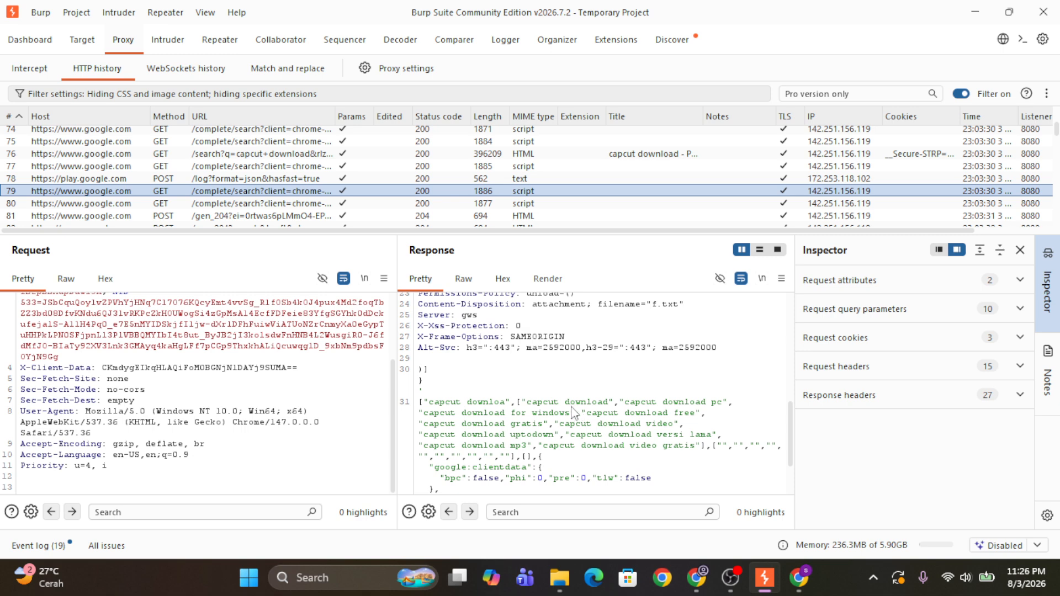
scroll(541, 416, "up", 7)
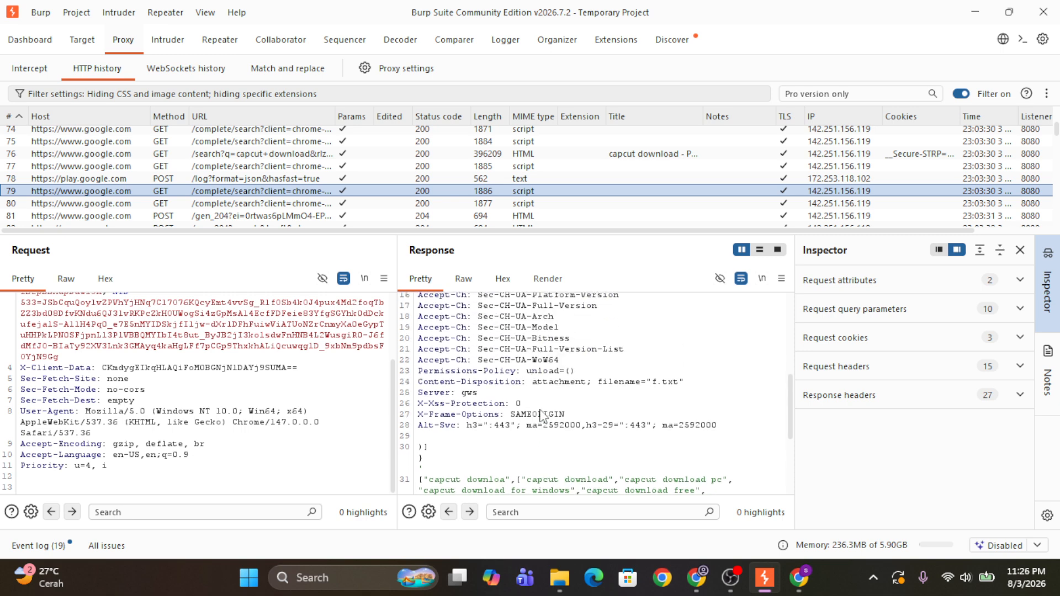
scroll(541, 415, "up", 2)
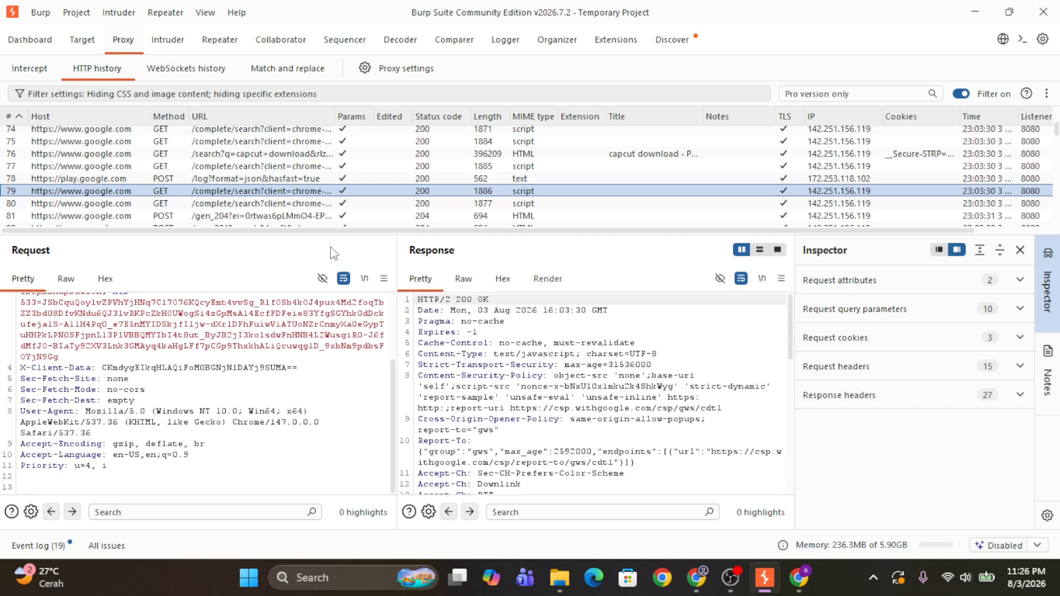
Step: Enlarge the request list again and open the portswigger.net request for /burp/download-thank-you in row 32
scroll(317, 220, "up", 6)
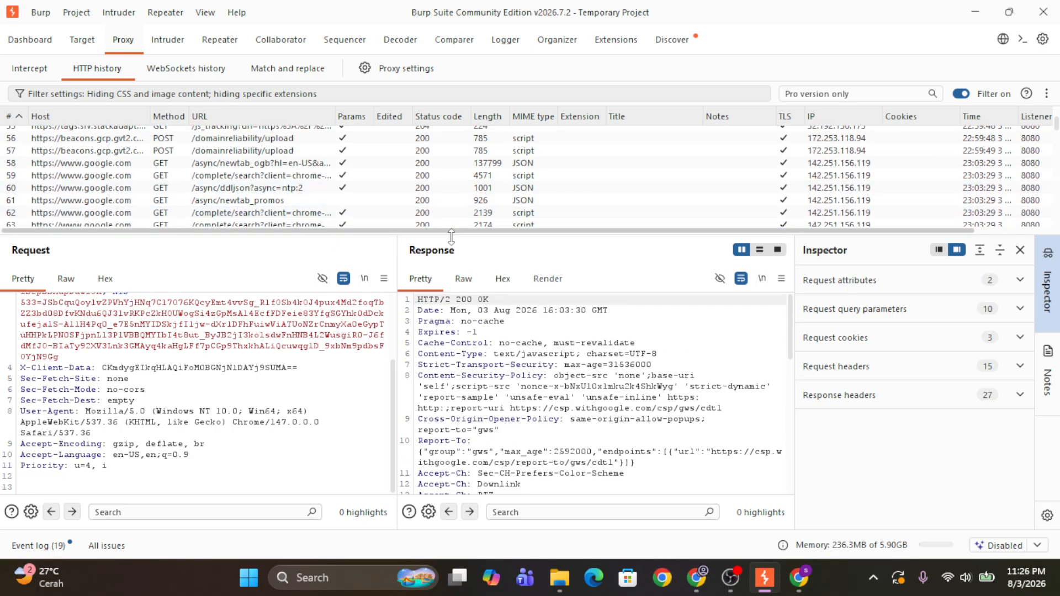
left_click_drag(317, 230, 353, 353)
scroll(361, 295, "up", 7)
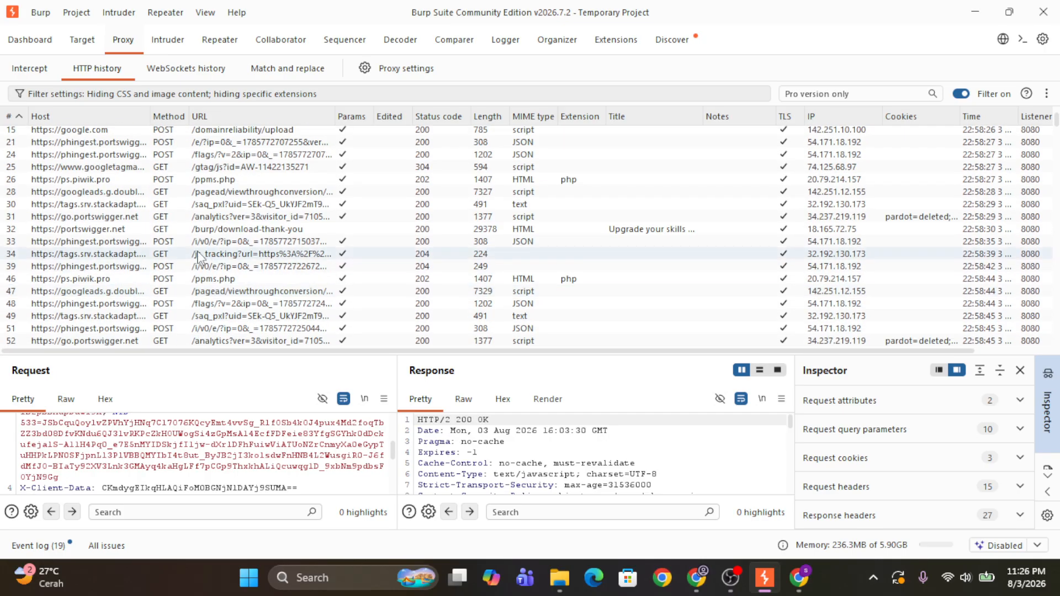
scroll(204, 265, "up", 3)
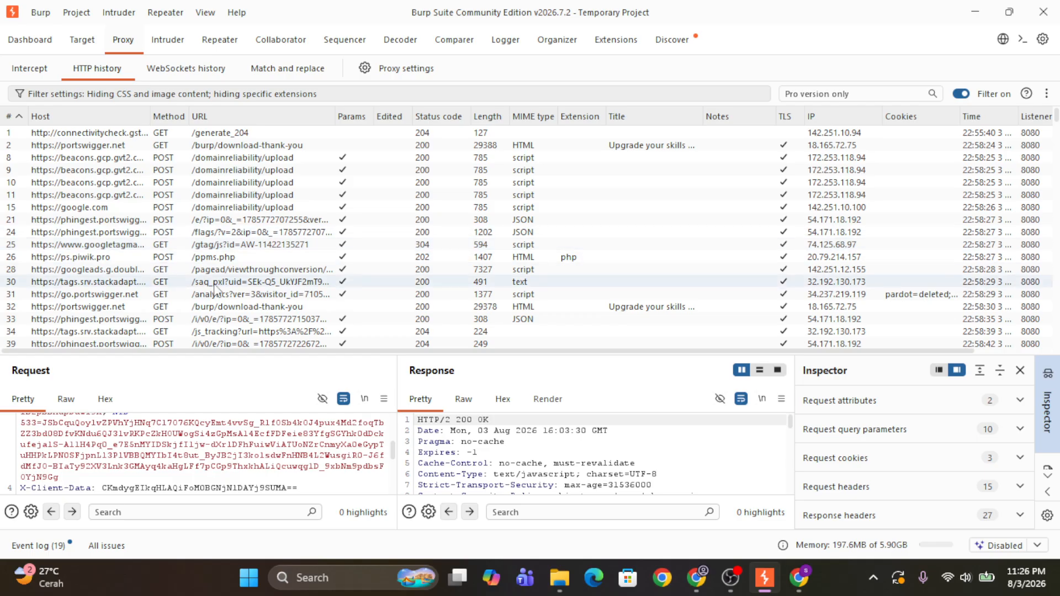
scroll(210, 289, "down", 5)
scroll(214, 288, "up", 5)
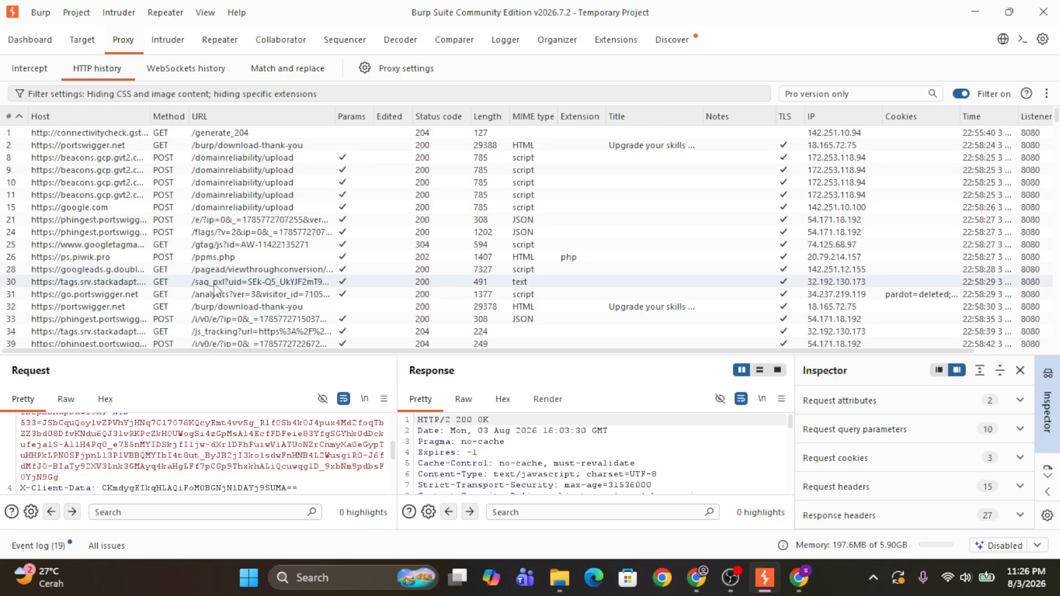
left_click(117, 309)
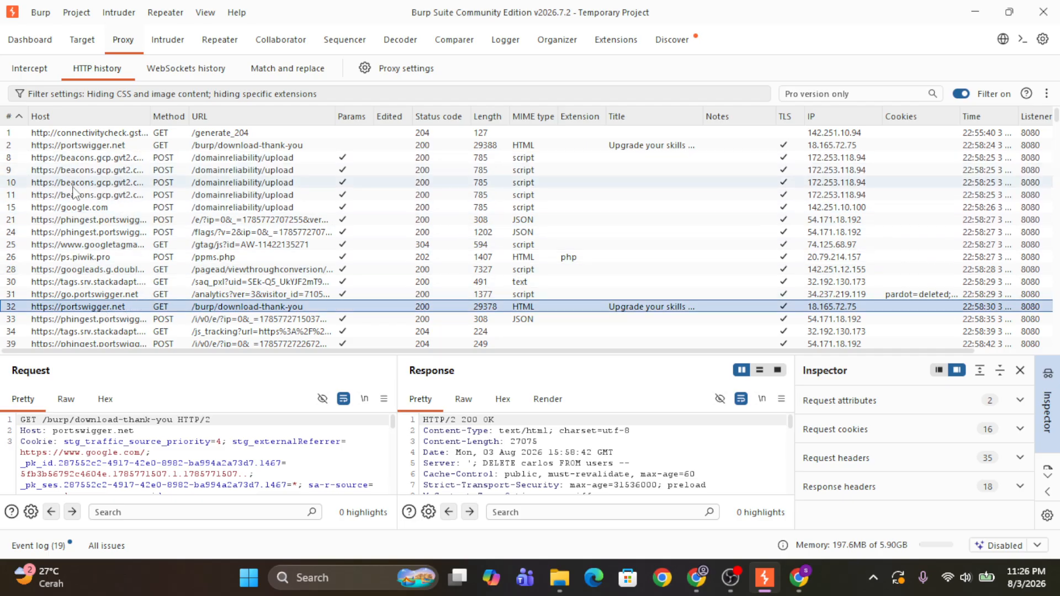
scroll(75, 194, "down", 8)
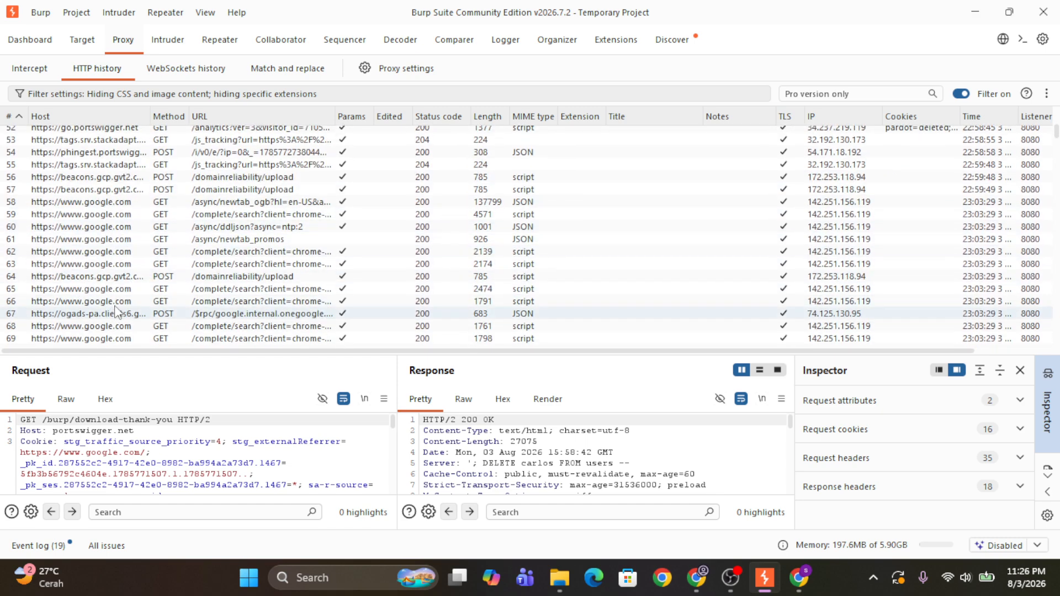
scroll(116, 312, "up", 8)
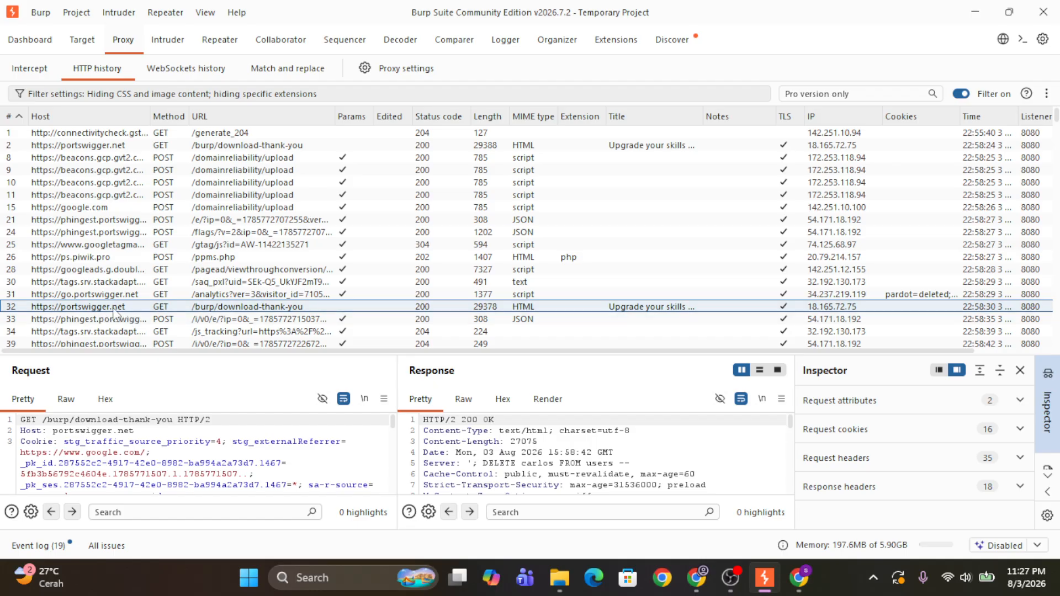
scroll(117, 313, "down", 3)
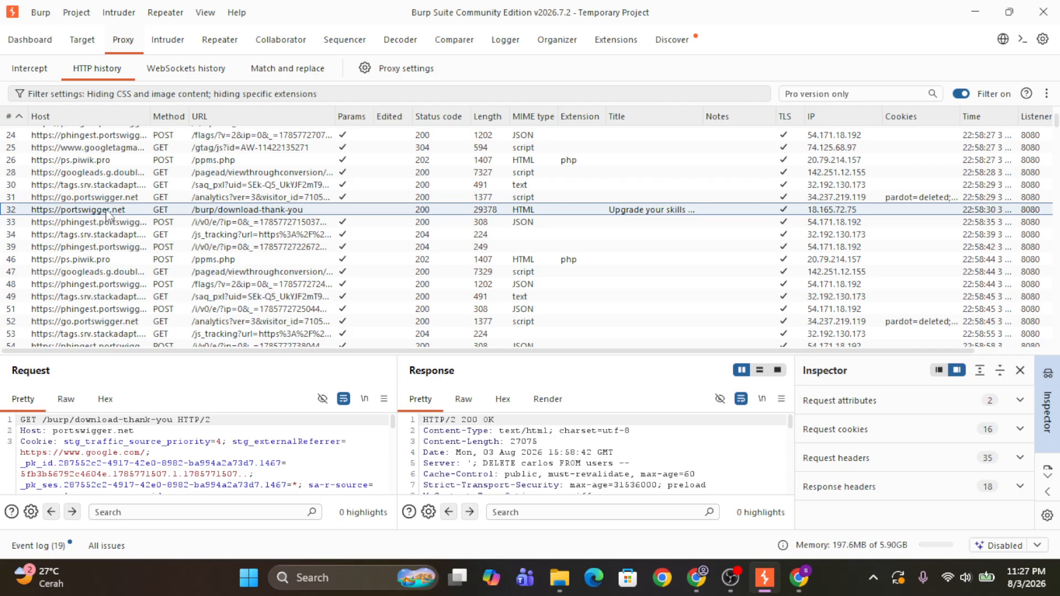
scroll(121, 238, "up", 3)
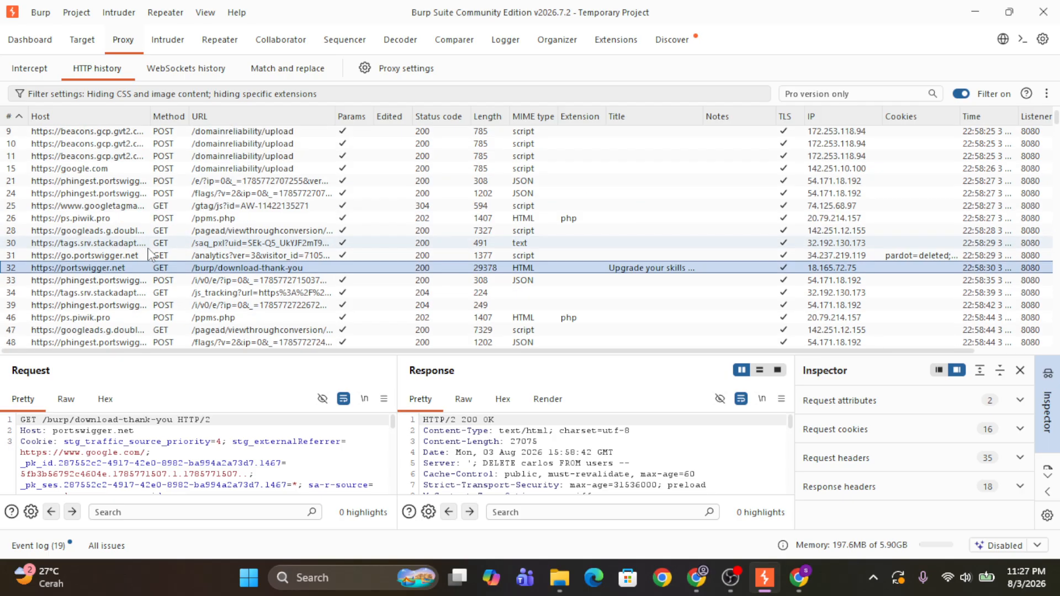
Step: Start a new included entry in the target scope with the prefix portswigger.net
left_click(78, 40)
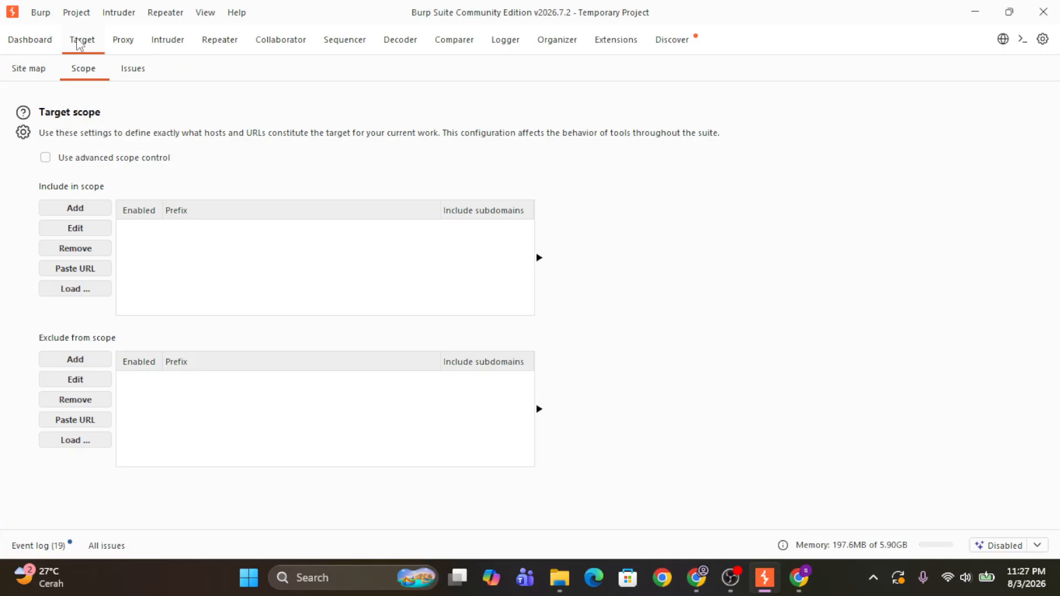
left_click(76, 214)
left_click(436, 267)
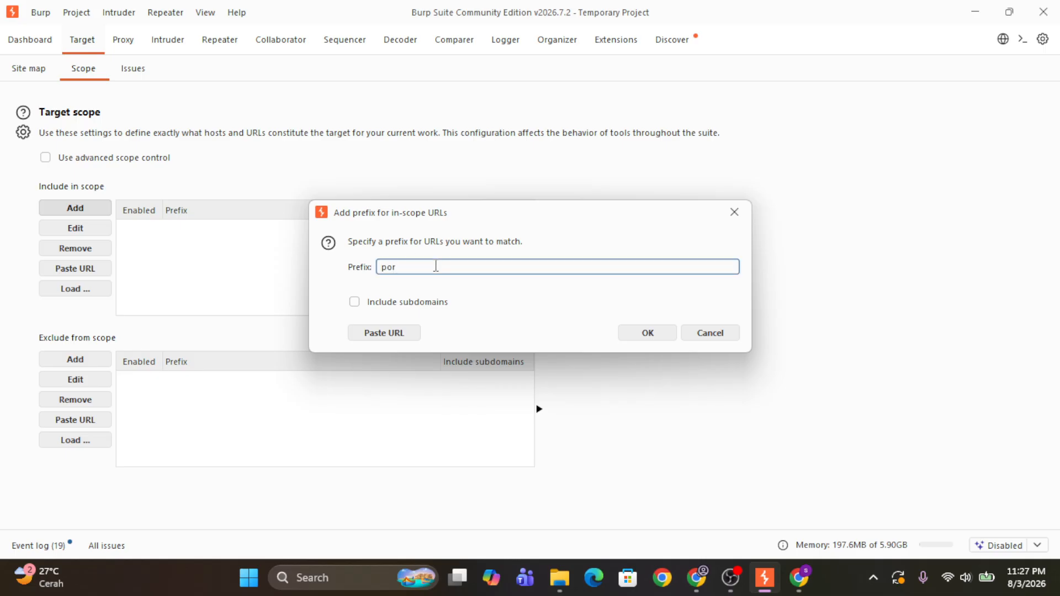
type("portw")
key("BackSpace")
type("swigger.net")
Step: Include subdomains for the portswigger.net prefix, add it to the scope and stop the proxy from logging out-of-scope items
left_click(354, 302)
left_click(356, 304)
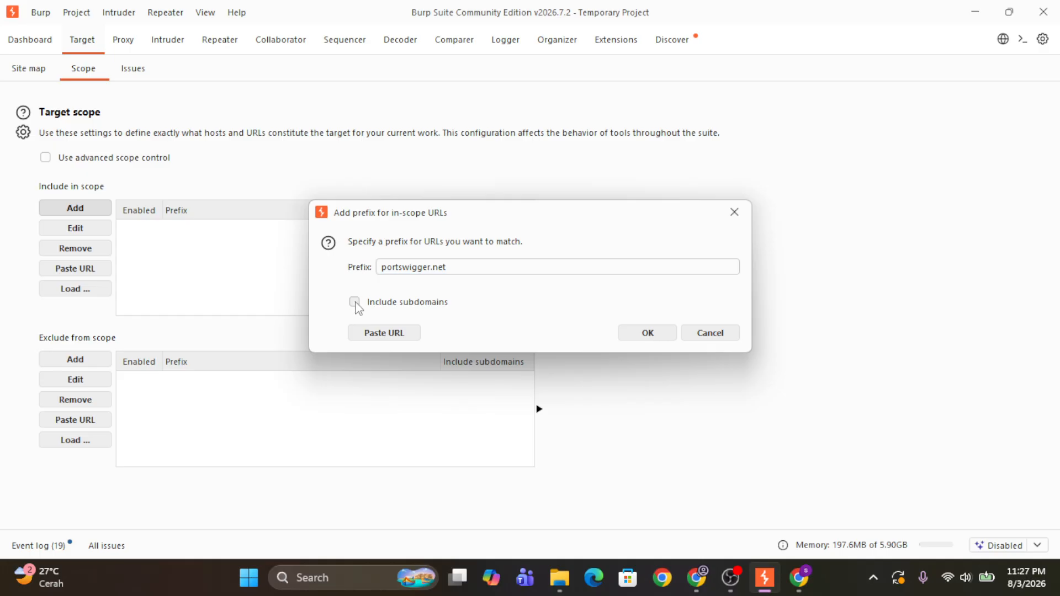
left_click_drag(469, 268, 379, 267)
left_click(450, 268)
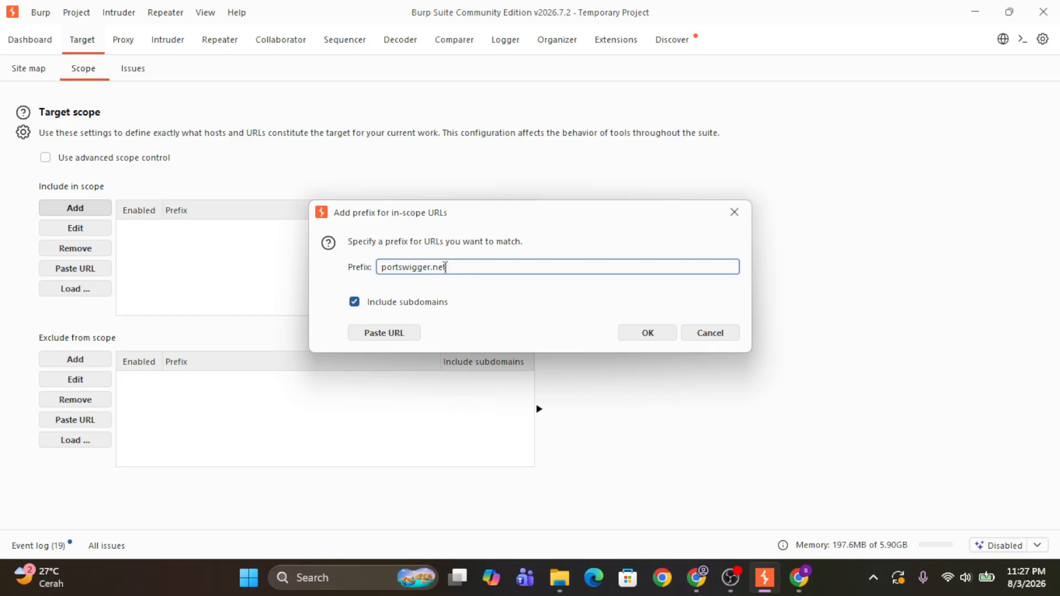
left_click(636, 339)
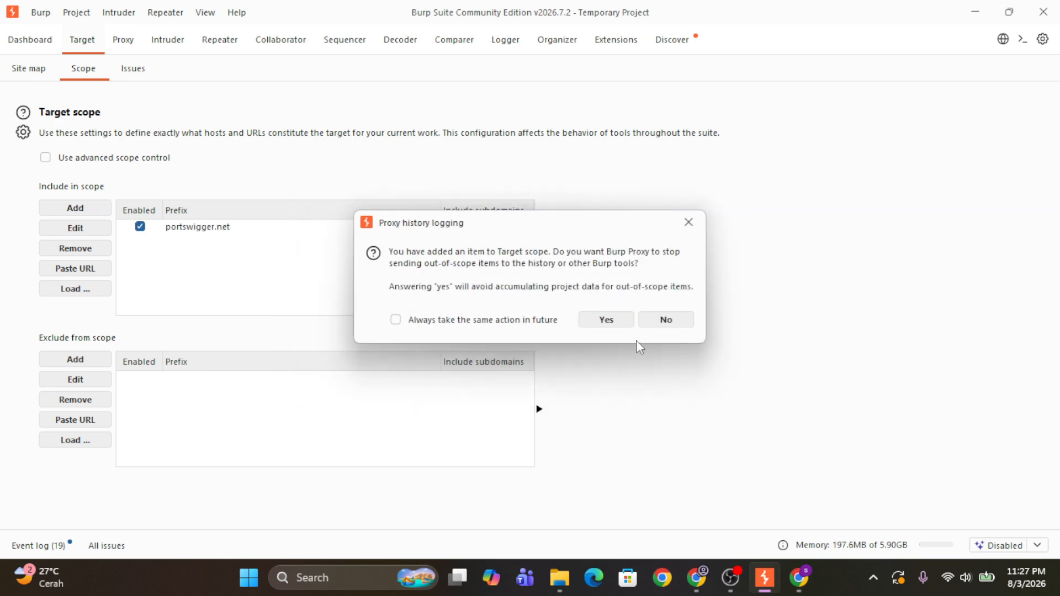
left_click(609, 317)
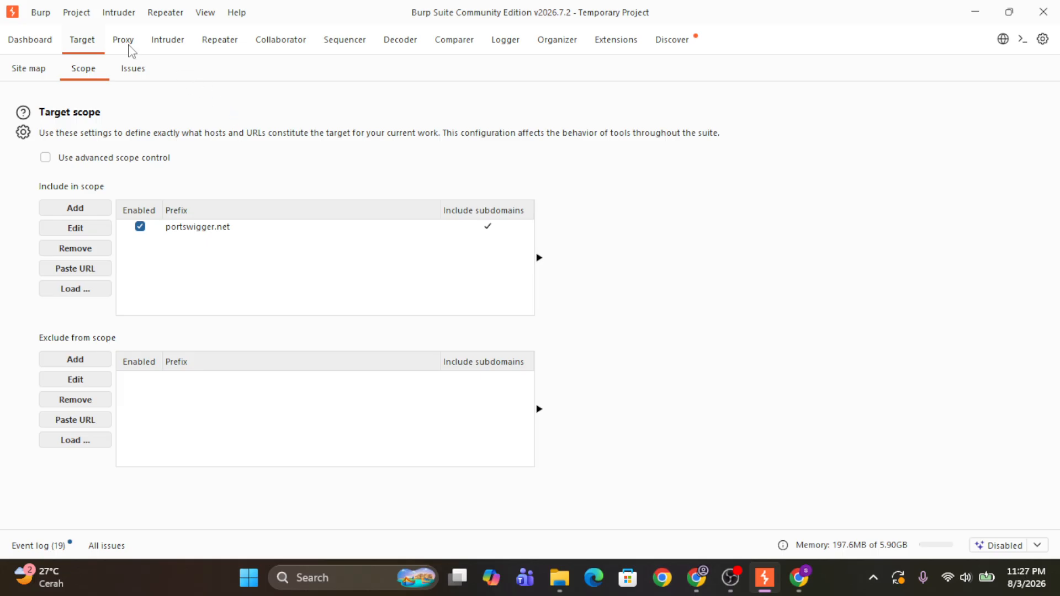
Step: Filter the proxy HTTP history to show only in-scope items and apply the filter
left_click(130, 43)
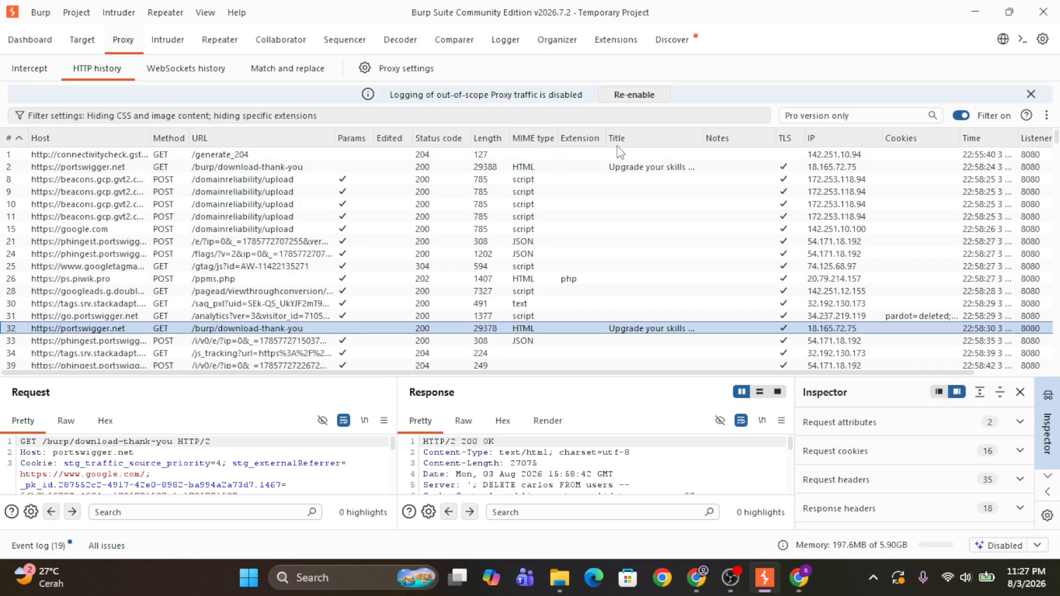
scroll(206, 289, "down", 4)
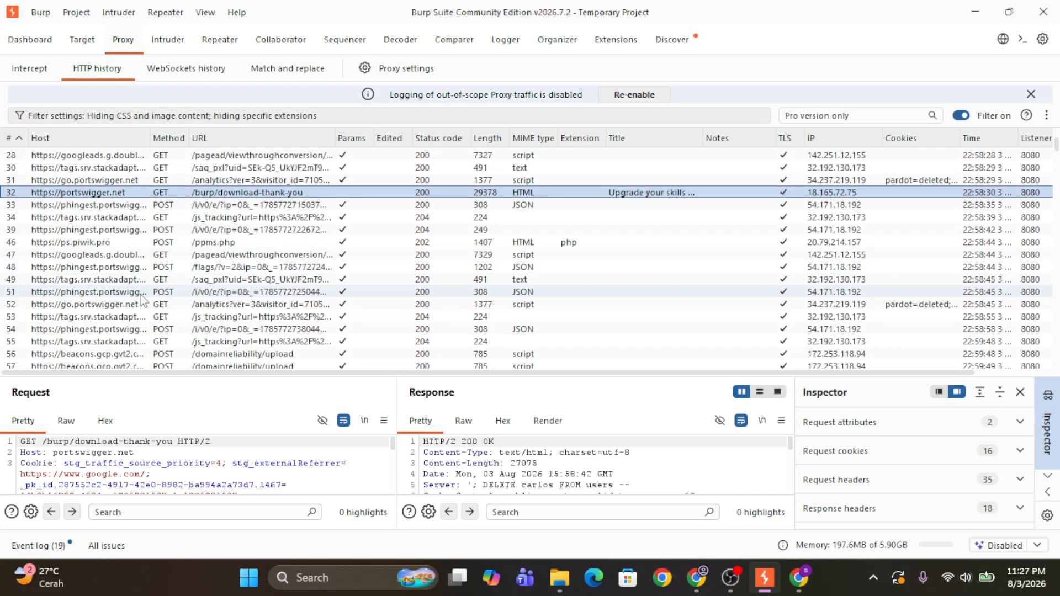
scroll(188, 243, "up", 3)
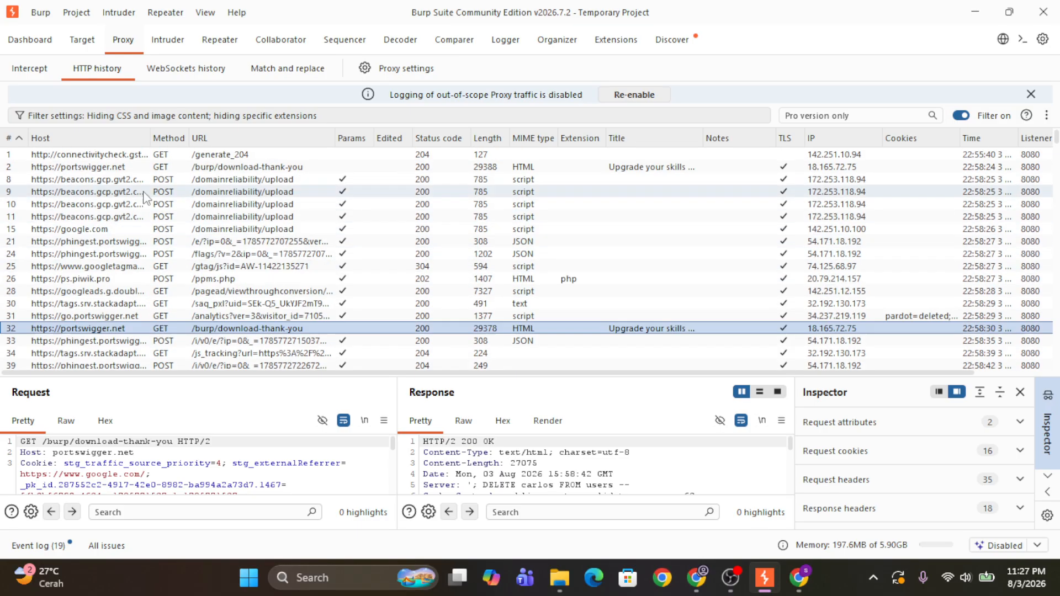
scroll(113, 272, "down", 2)
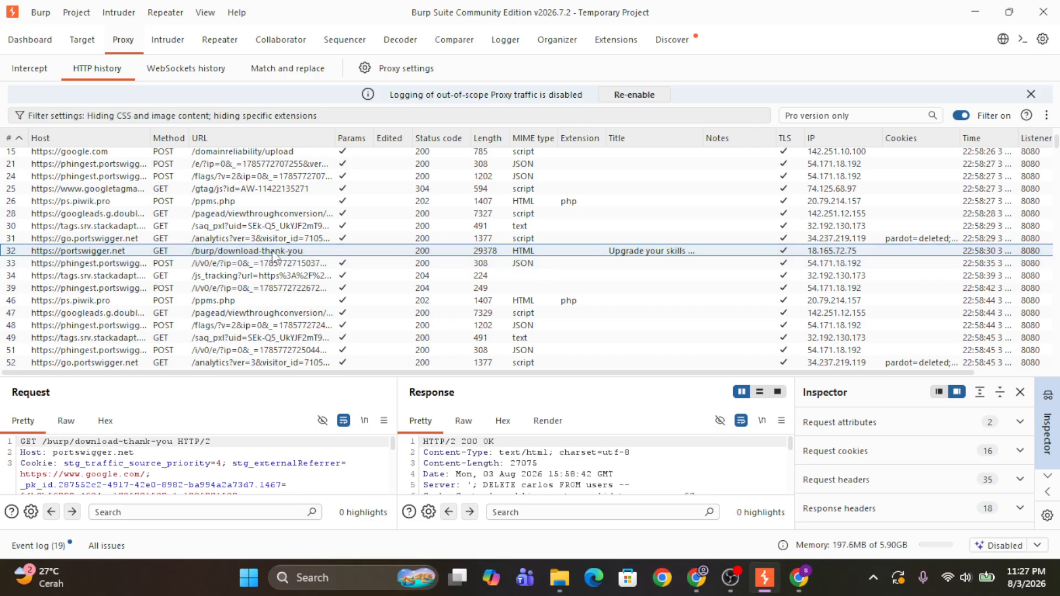
scroll(284, 269, "up", 2)
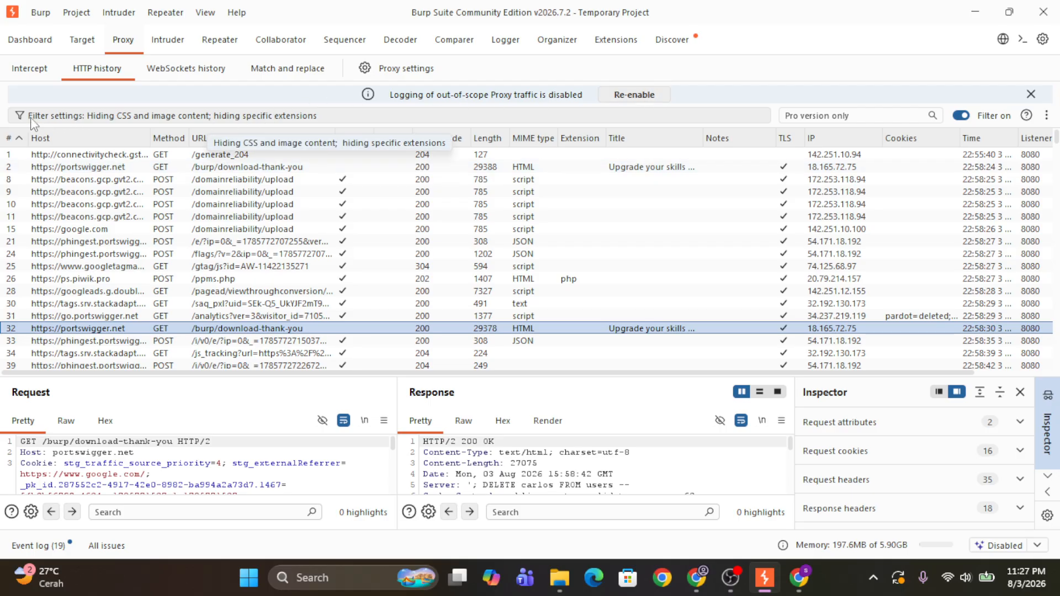
left_click(167, 122)
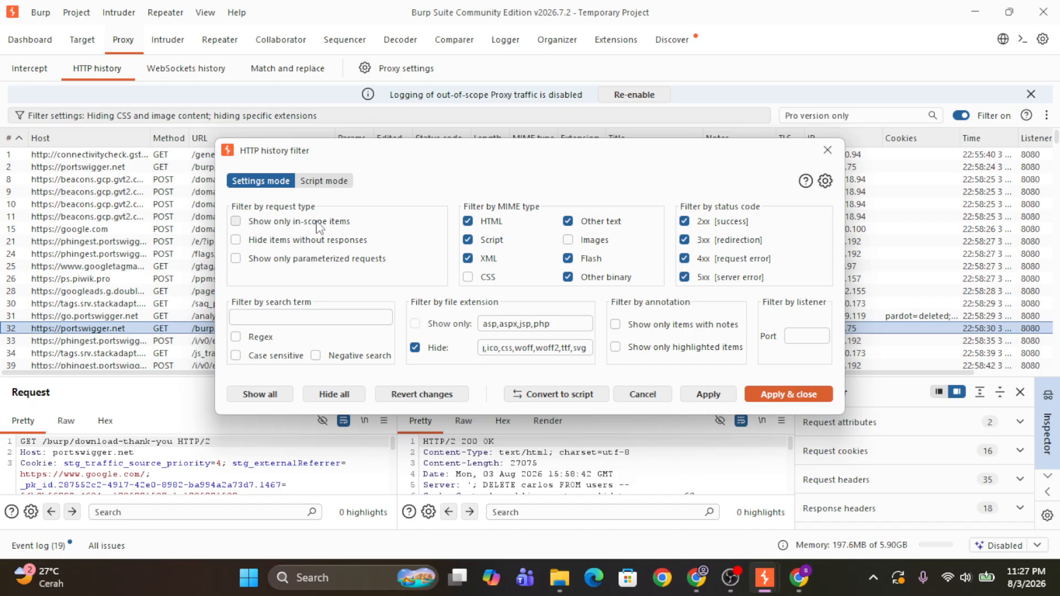
left_click(236, 224)
left_click(806, 396)
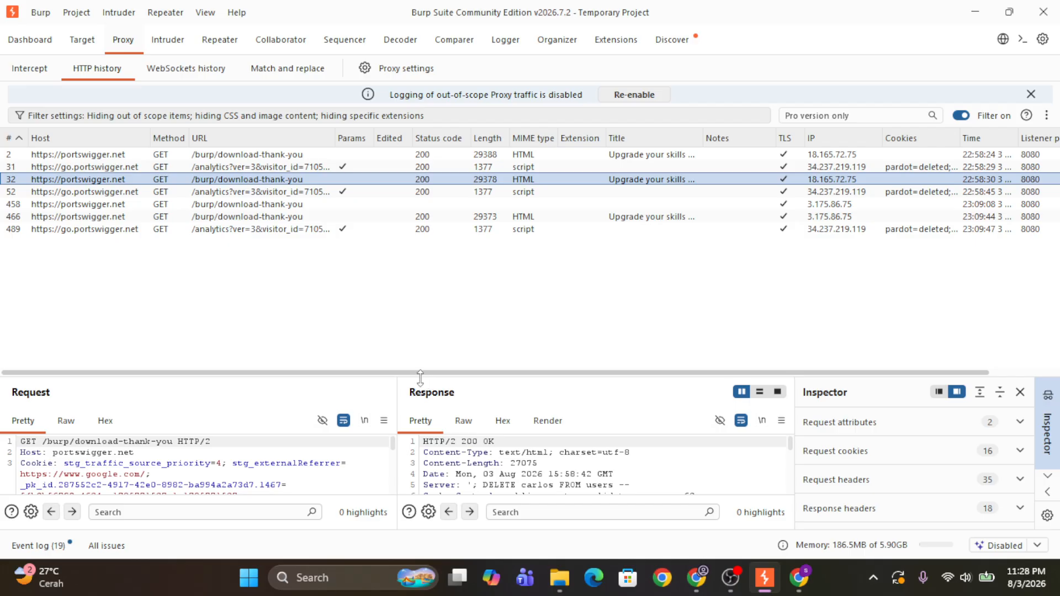
Step: Enlarge the message area and examine the request and response of in-scope item 489 for go.portswigger.net
left_click_drag(419, 377, 265, 274)
key("Down")
key("Down")
key("Down")
key("Down")
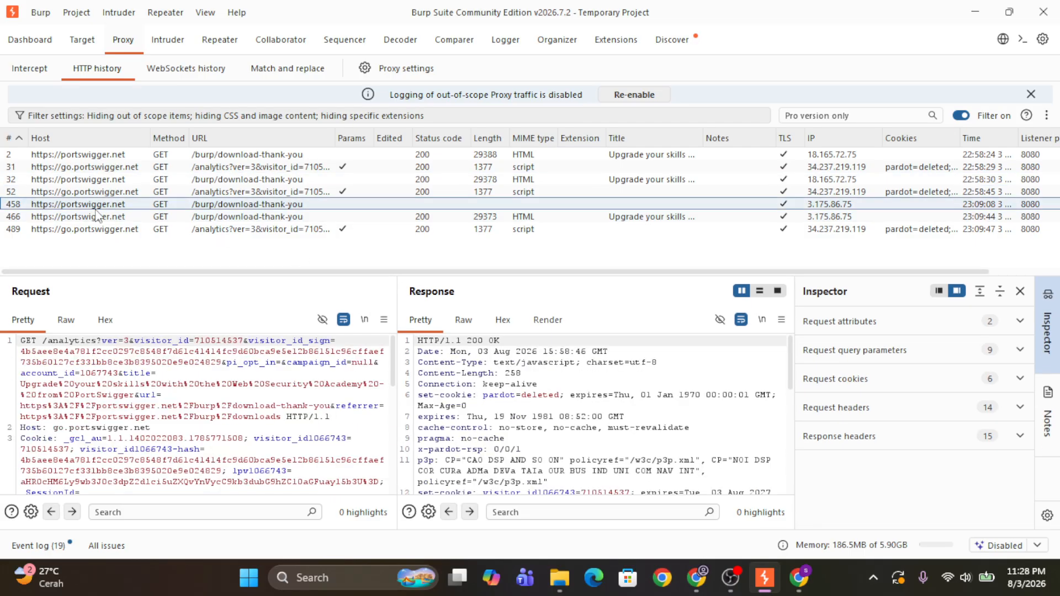
scroll(482, 444, "down", 5)
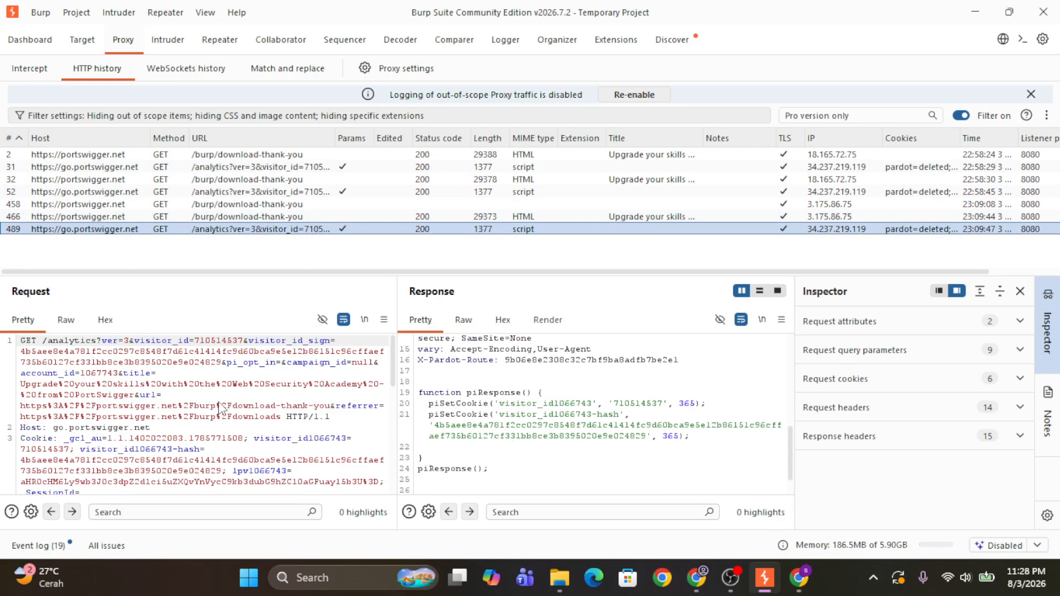
scroll(222, 408, "down", 5)
scroll(544, 420, "up", 5)
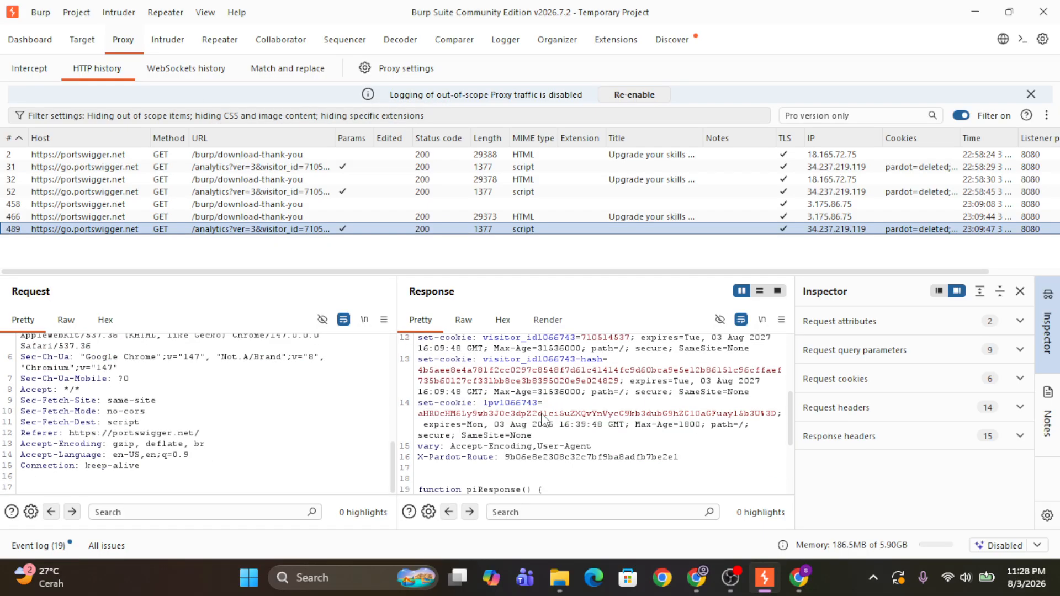
scroll(340, 390, "up", 5)
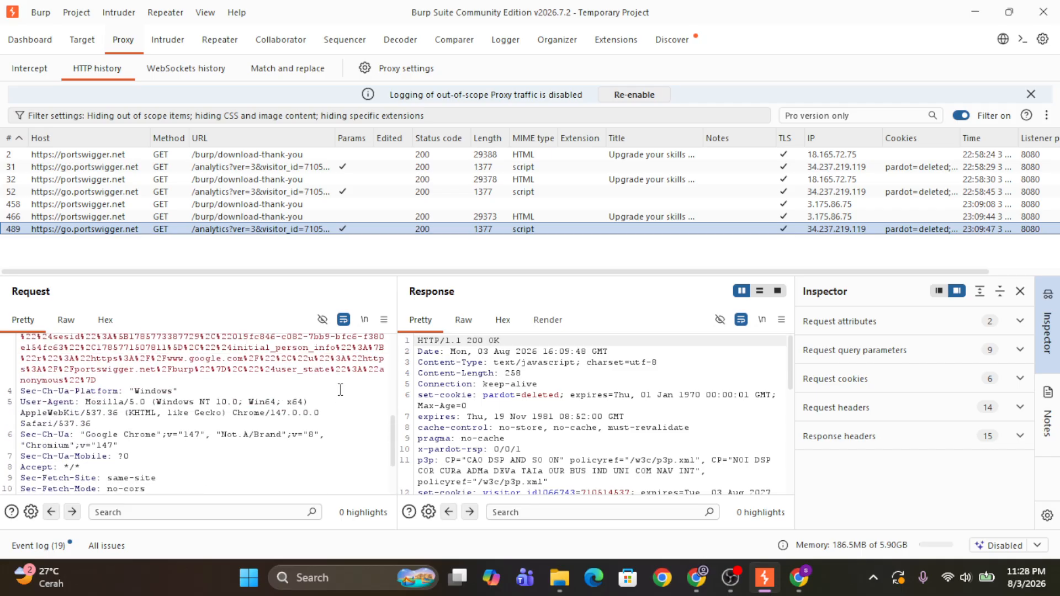
scroll(571, 390, "down", 5)
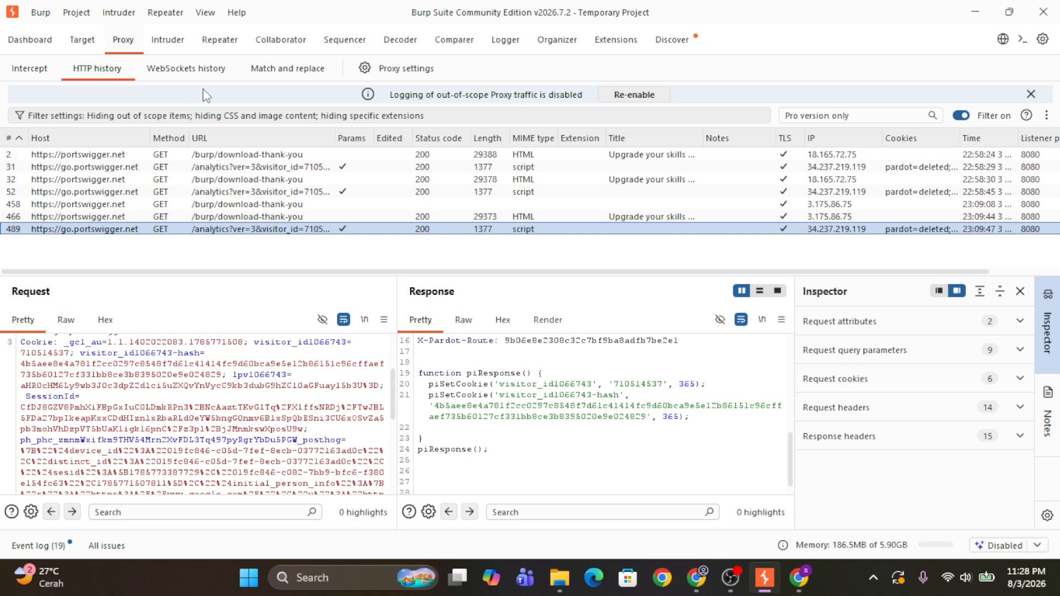
Step: View the introductory pages of Intruder and Repeater
left_click(164, 44)
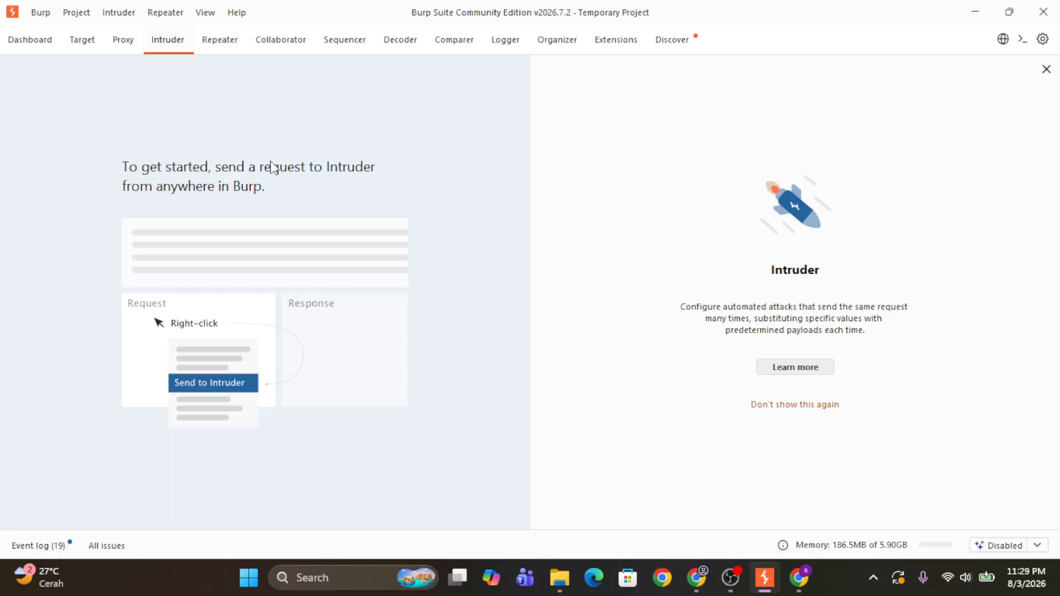
left_click(230, 50)
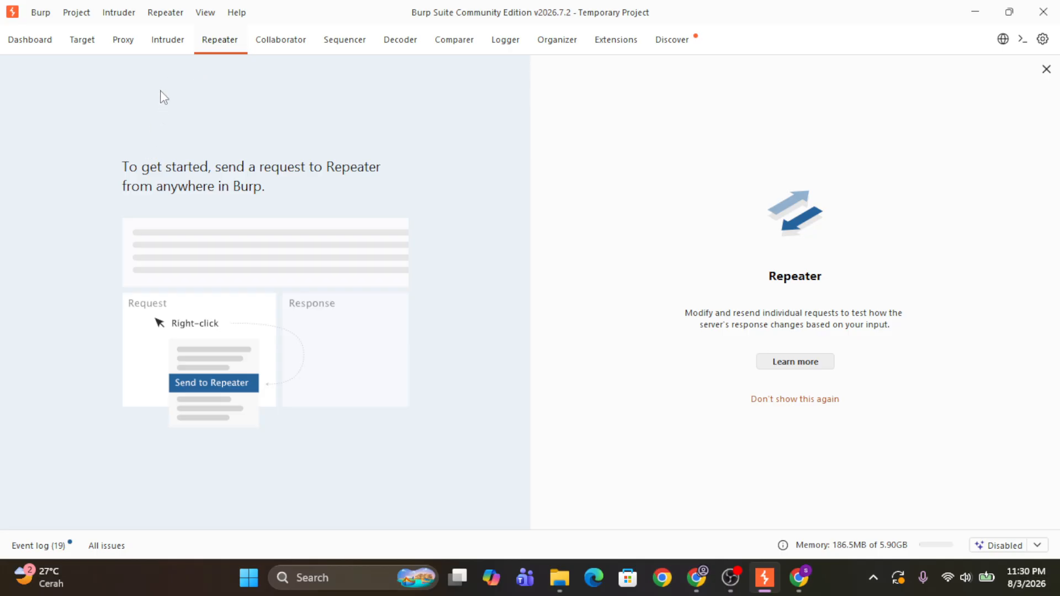
Step: Turn on proxy interception, reload the portswigger.net download-thank-you page in Chrome, and return to Burp Suite to view the held request
left_click(131, 45)
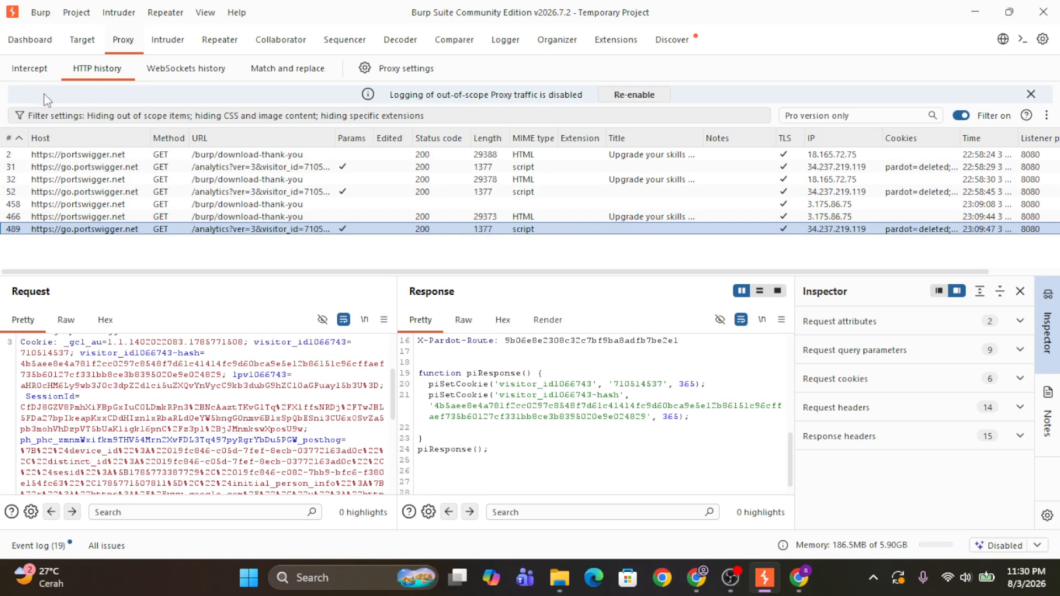
left_click(43, 72)
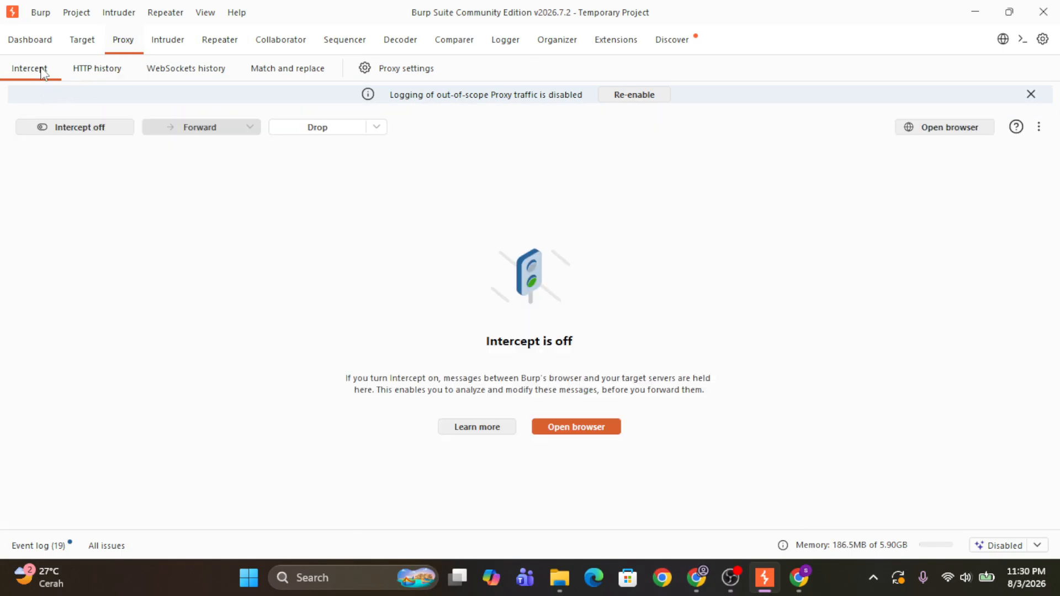
left_click(76, 131)
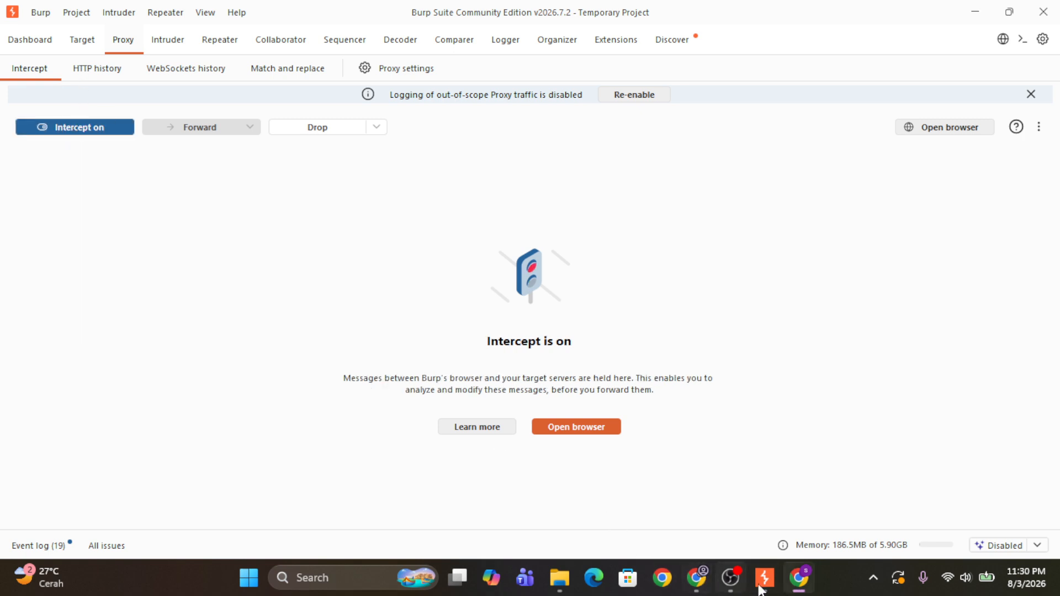
left_click(697, 577)
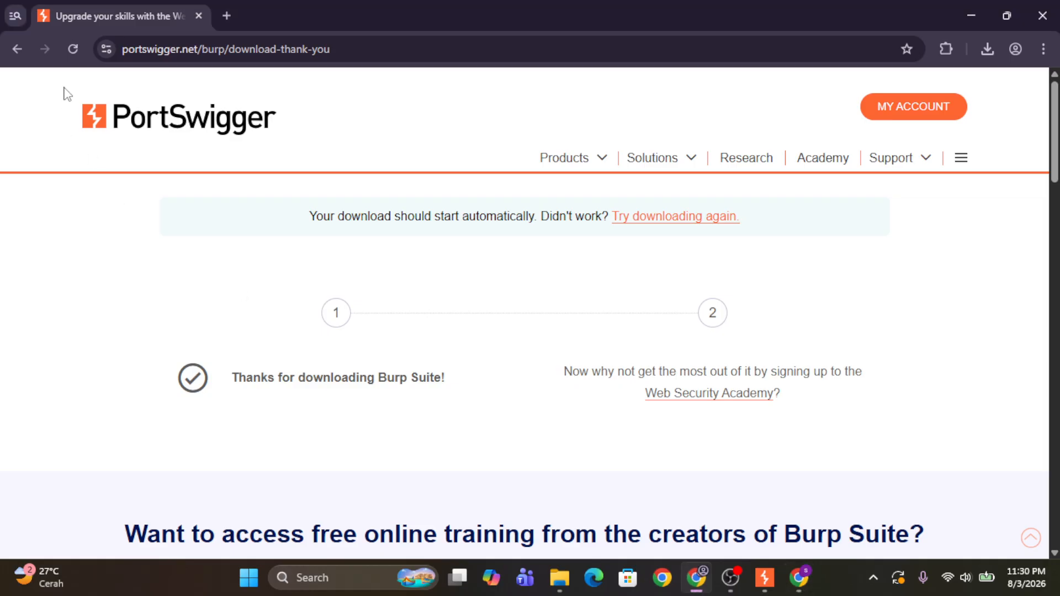
left_click(72, 49)
left_click(765, 577)
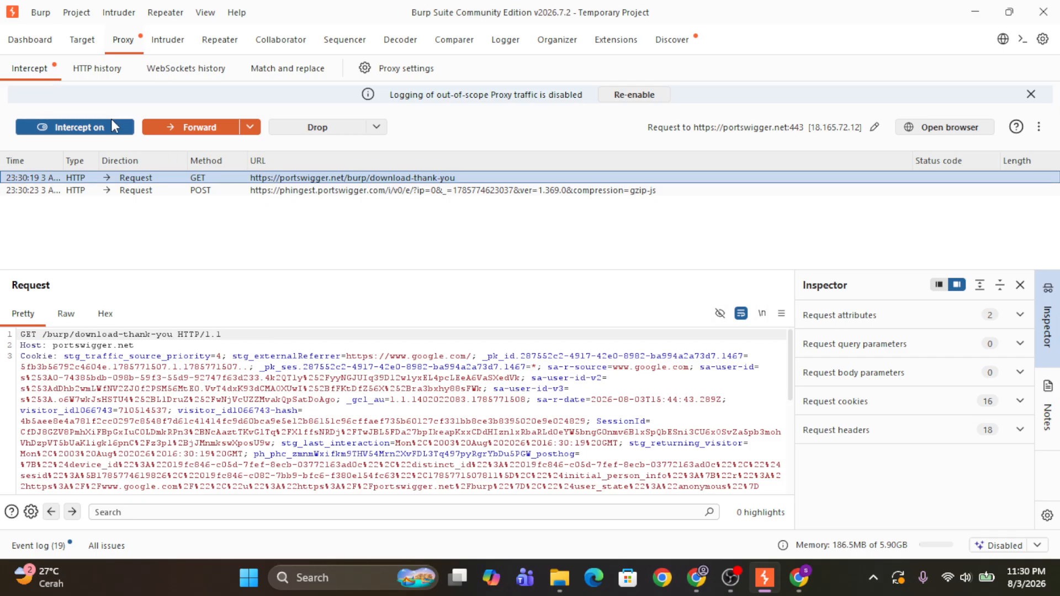
left_click(706, 571)
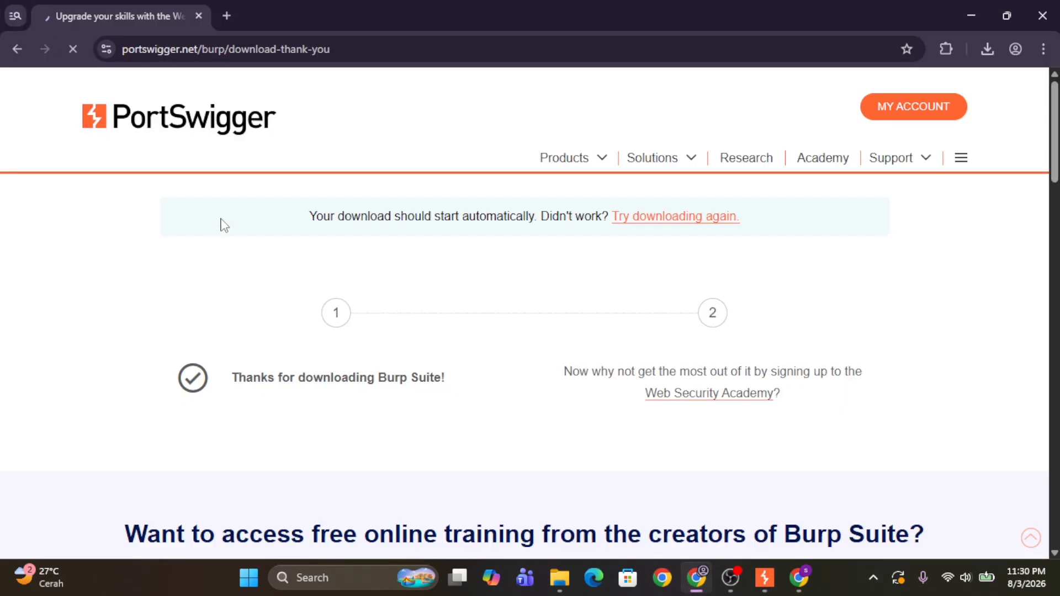
key("alt+Tab")
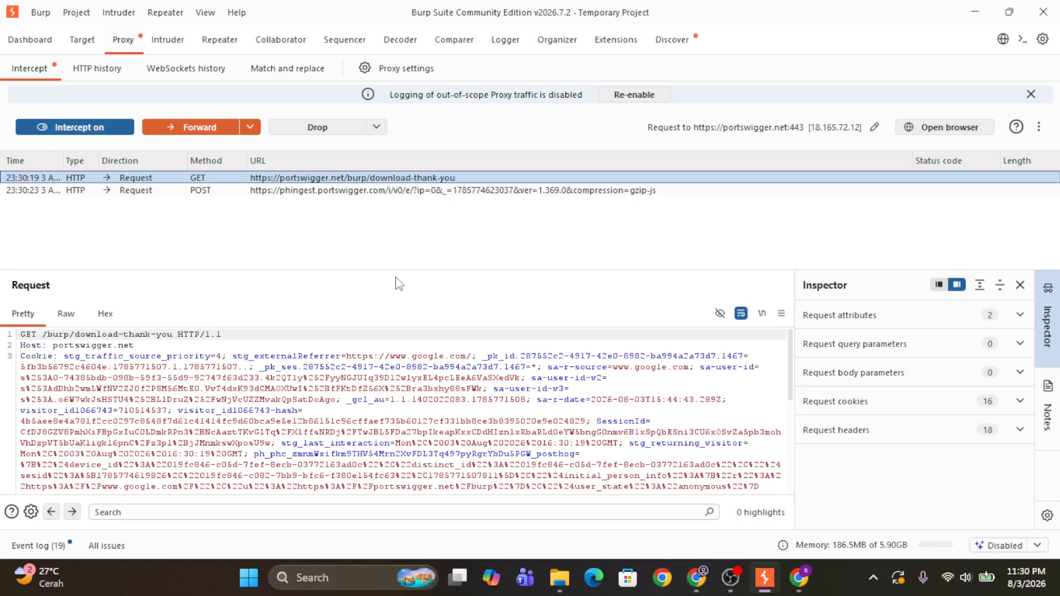
Step: Send the intercepted GET request for /burp/download-thank-you to Repeater, and release the held traffic by turning interception off
left_click(217, 52)
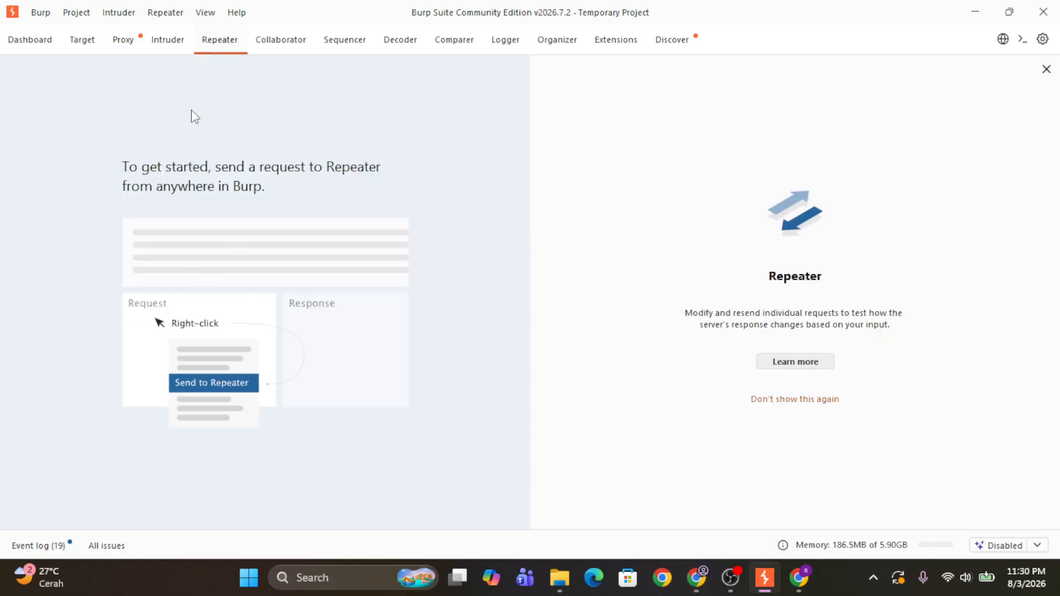
left_click(120, 42)
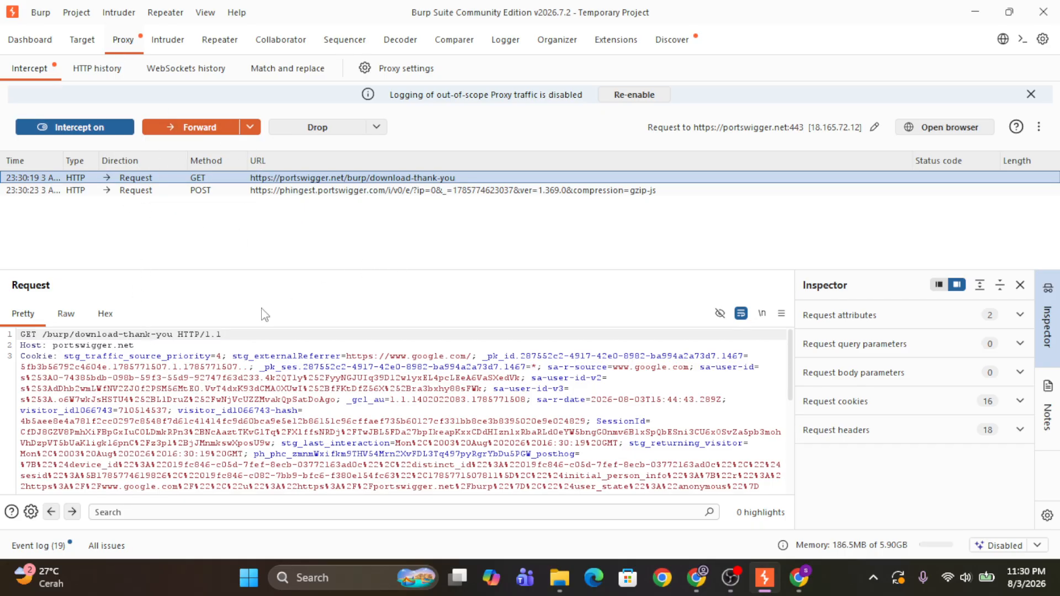
left_click_drag(318, 270, 320, 231)
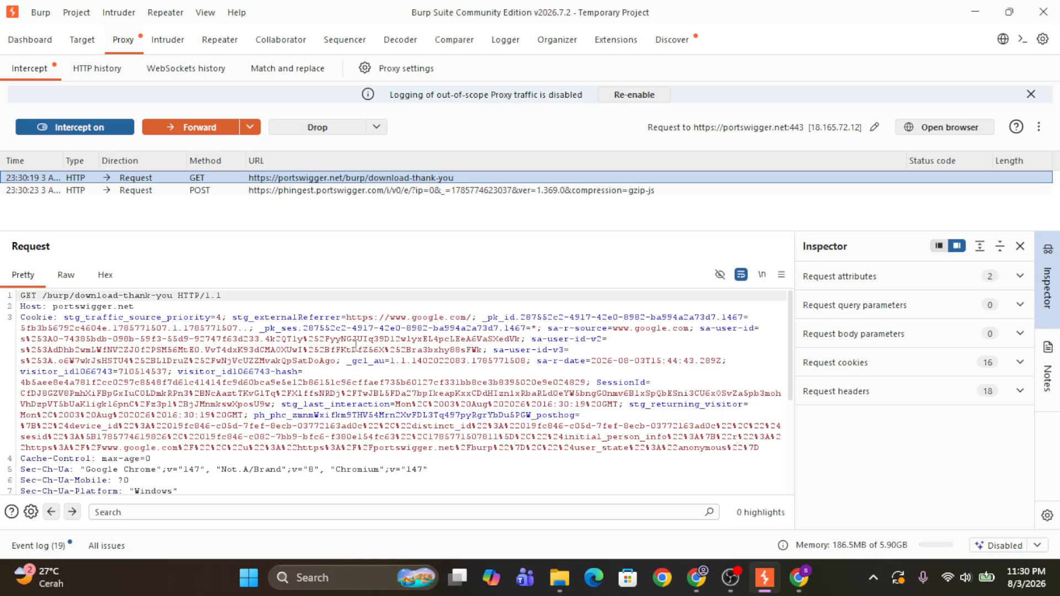
right_click(326, 328)
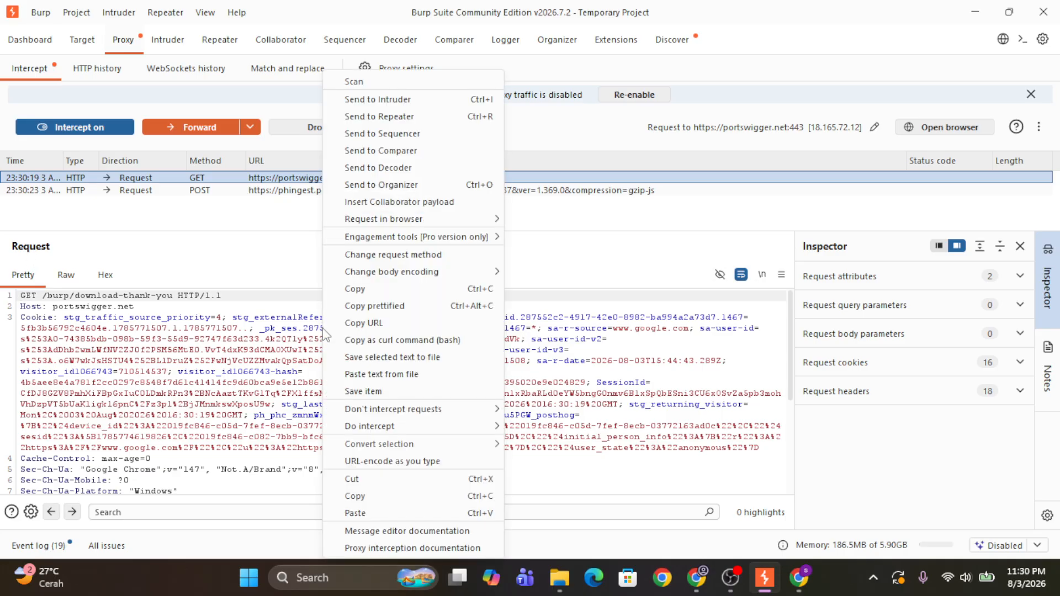
left_click(379, 118)
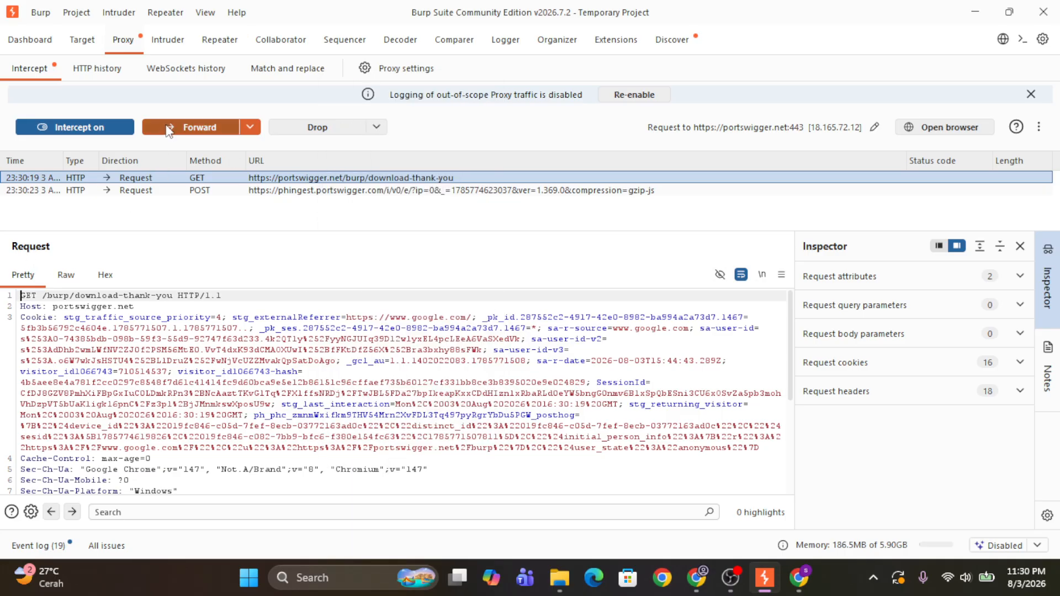
left_click(146, 129)
left_click(130, 127)
Step: Resend the /burp/download-thank-you request from Repeater and examine the response headers alongside the request headers
left_click(219, 40)
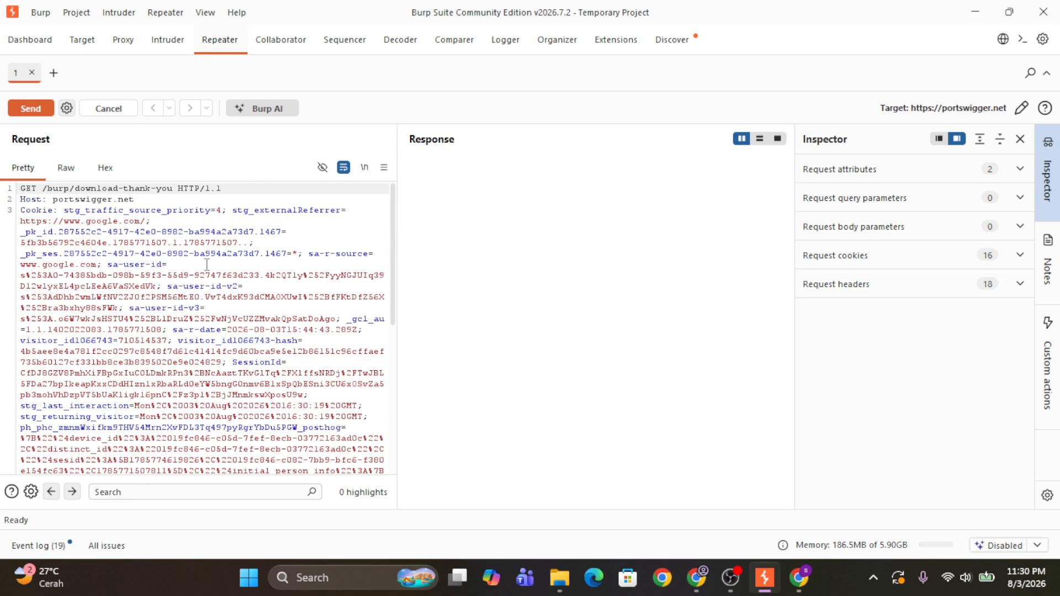
left_click_drag(101, 242, 238, 308)
scroll(238, 308, "down", 3)
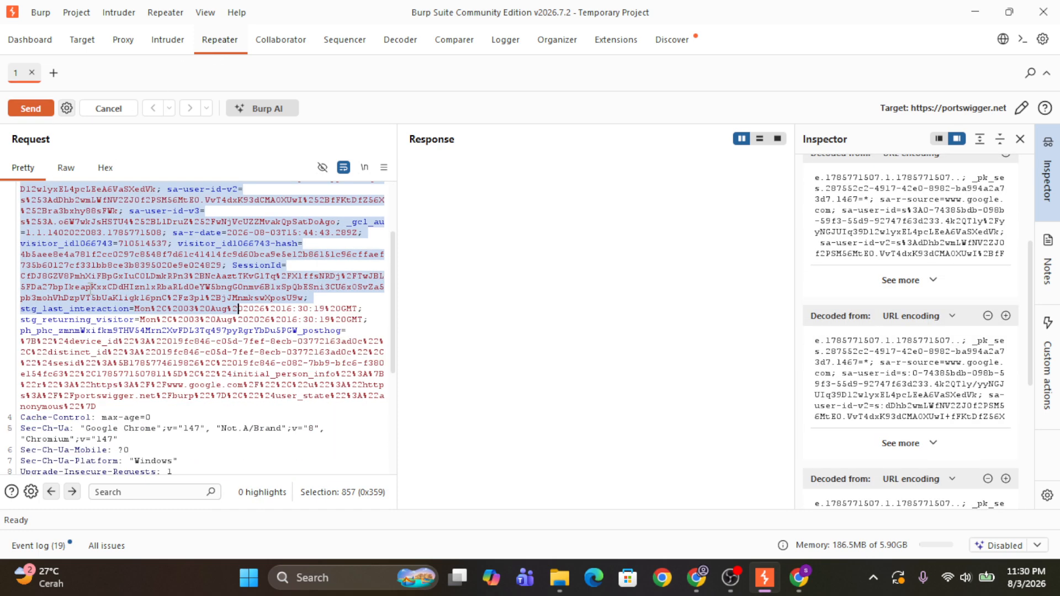
left_click(42, 114)
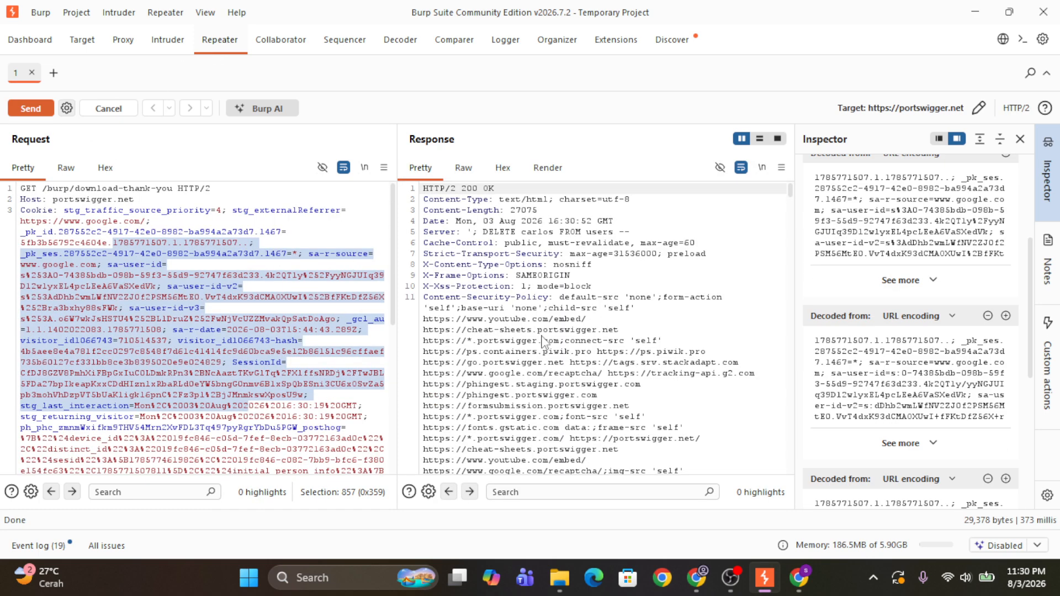
scroll(544, 345, "down", 5)
scroll(544, 345, "down", 4)
scroll(250, 339, "down", 8)
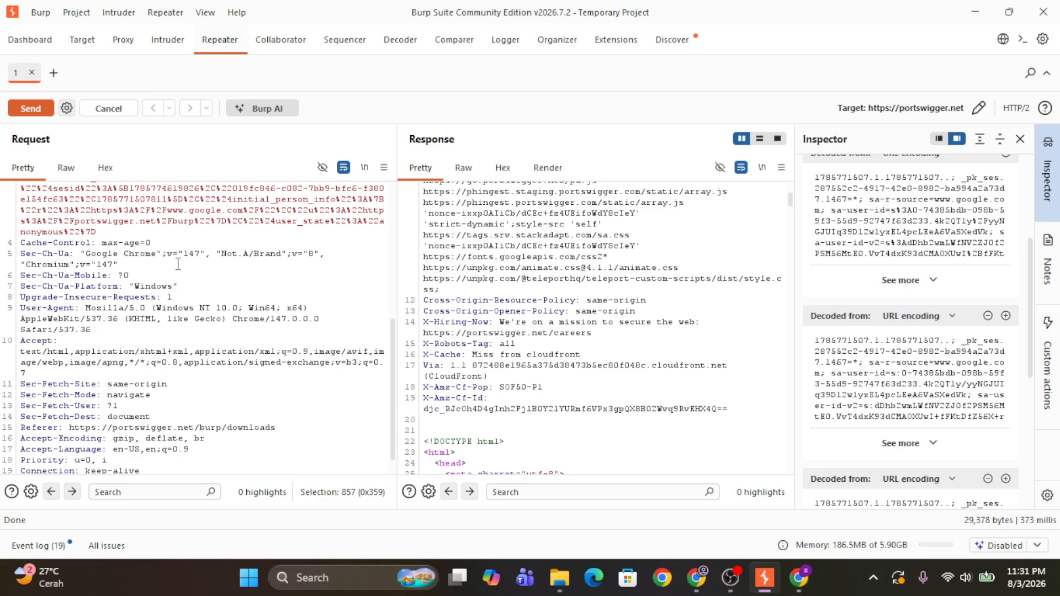
scroll(198, 326, "up", 5)
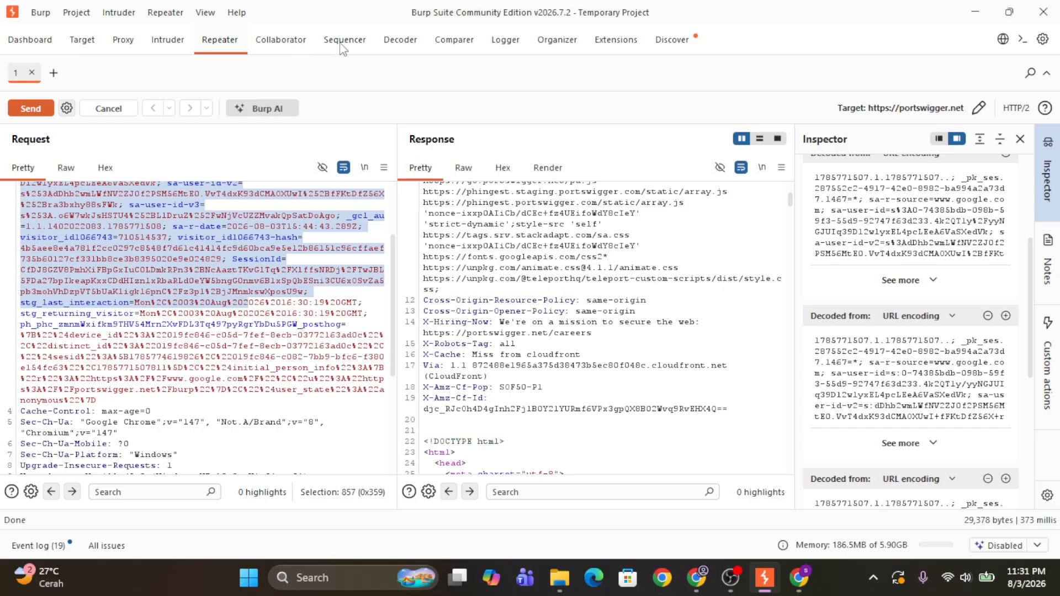
Step: Open Decoder, review the available decoding formats, and decode the empty input as Plain
left_click(402, 42)
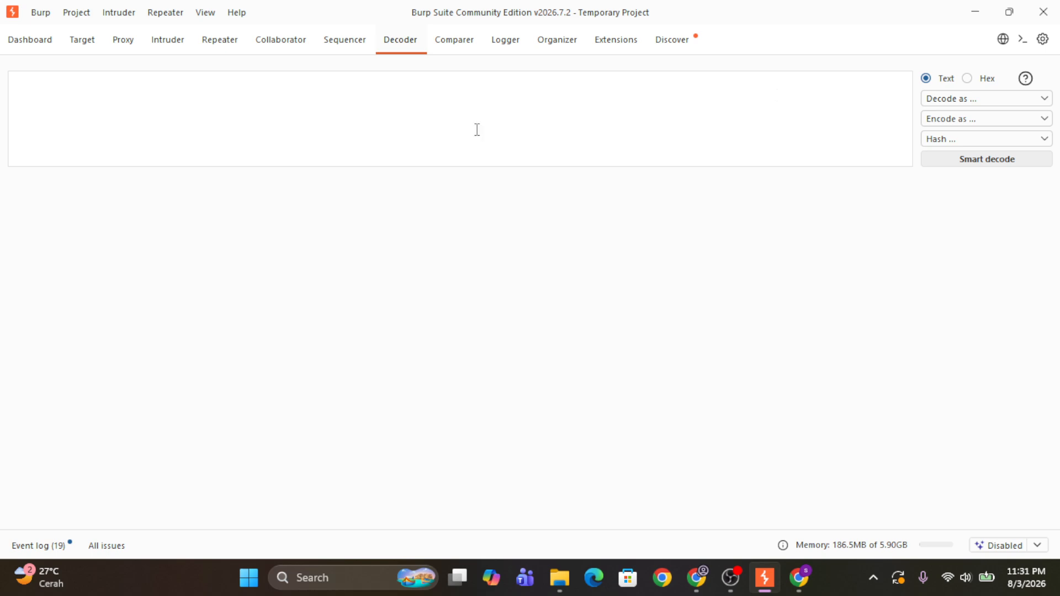
left_click(987, 105)
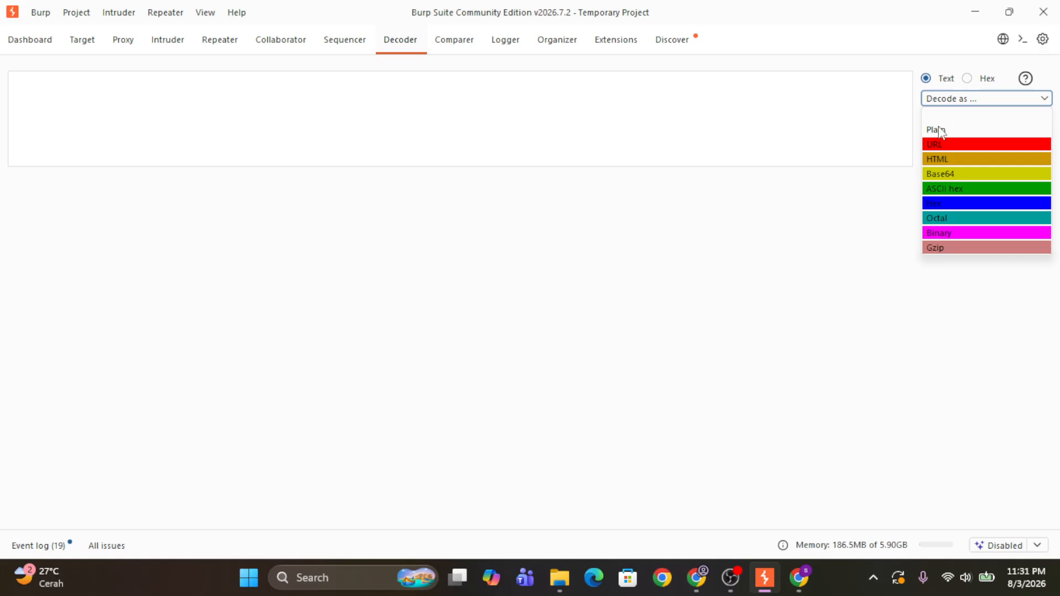
left_click(504, 97)
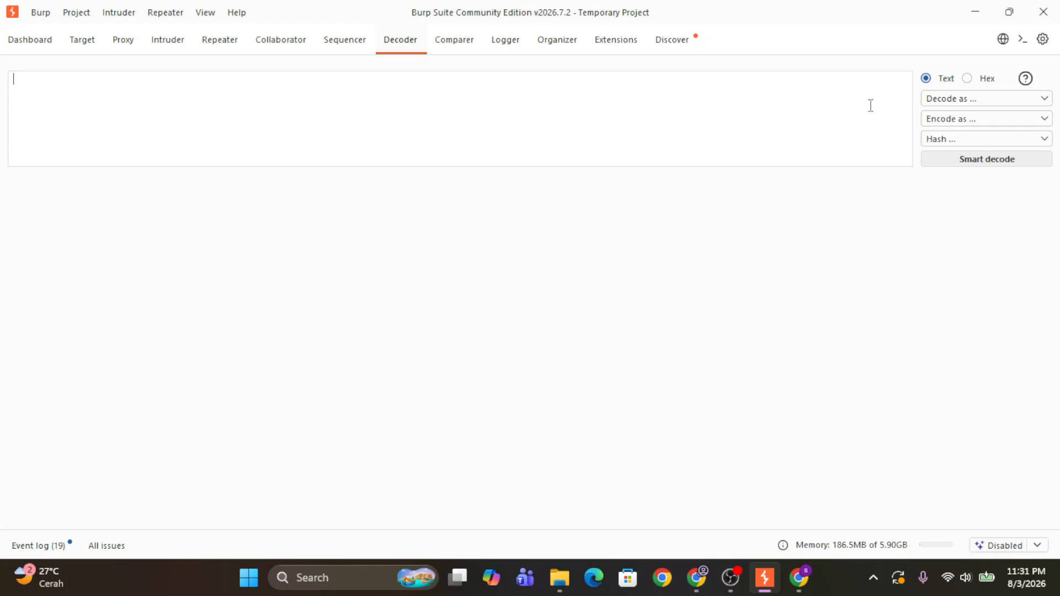
left_click(985, 105)
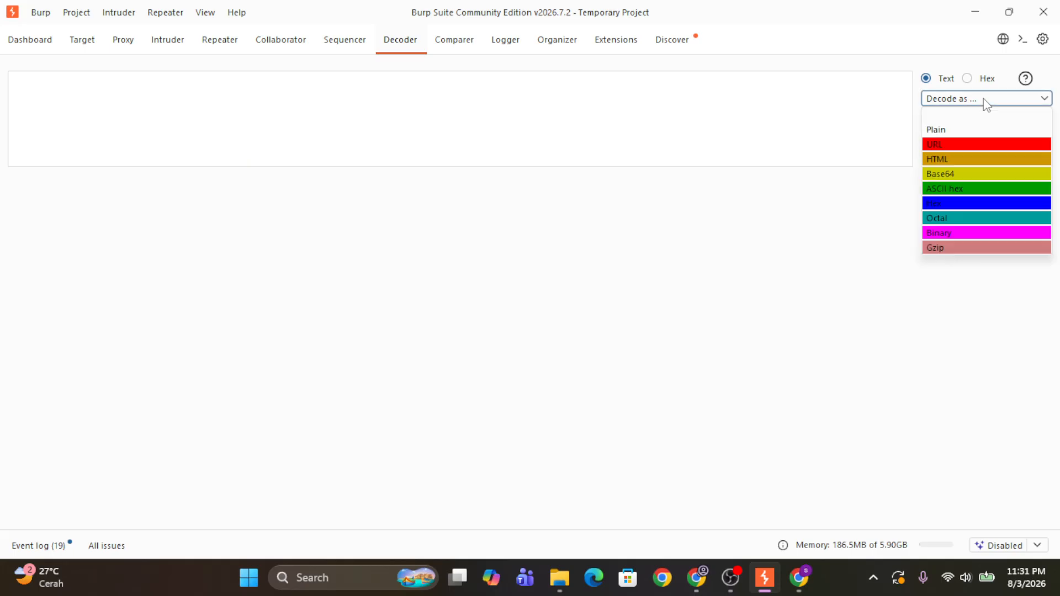
left_click(973, 133)
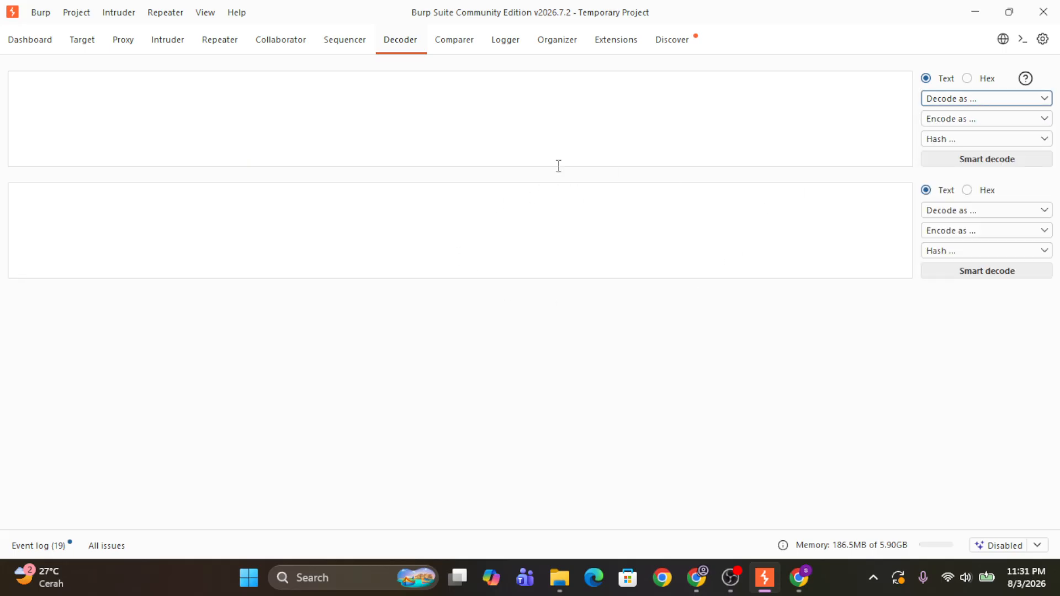
left_click(458, 220)
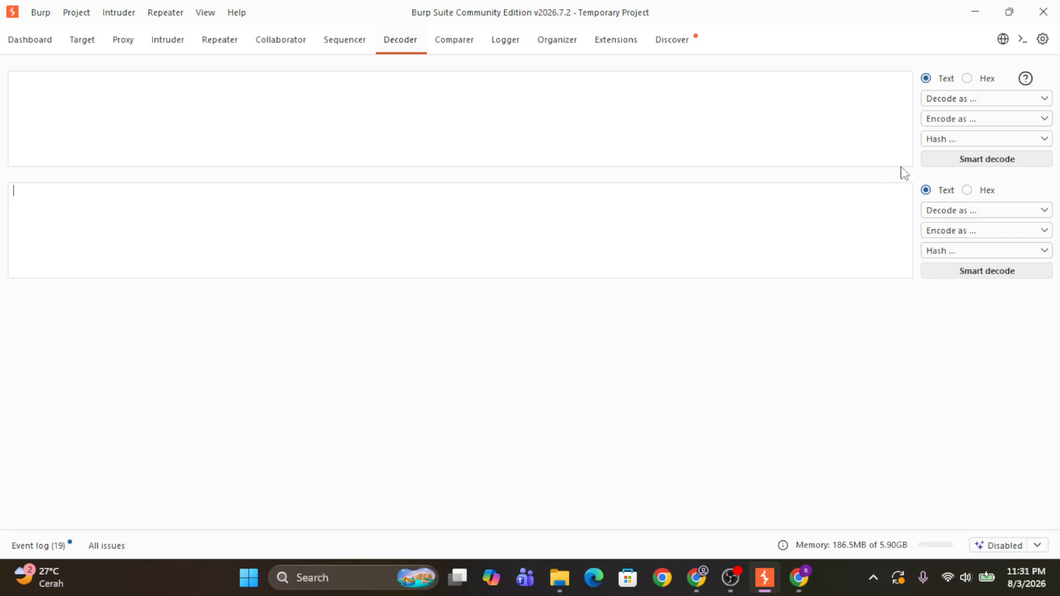
Step: View the Comparer page, and look through the list of captured proxy requests in Logger
left_click(464, 47)
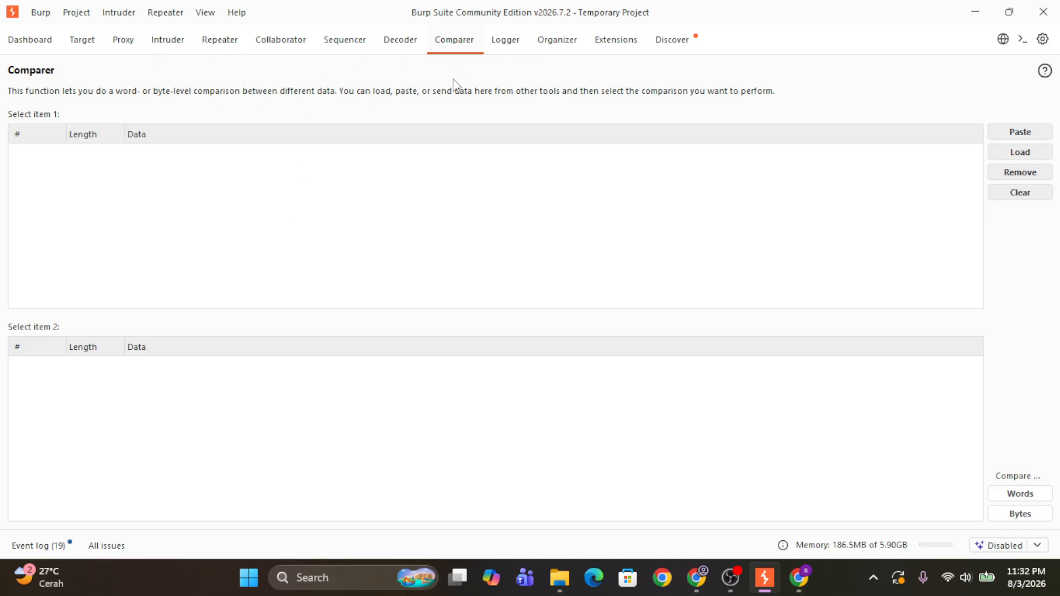
left_click(517, 47)
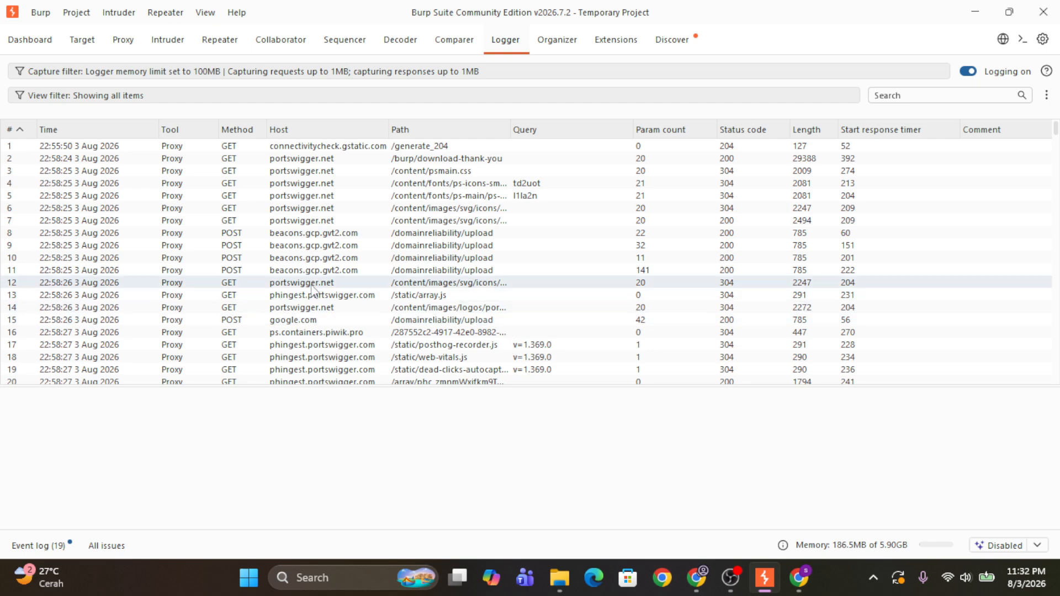
scroll(439, 305, "down", 6)
scroll(439, 305, "down", 9)
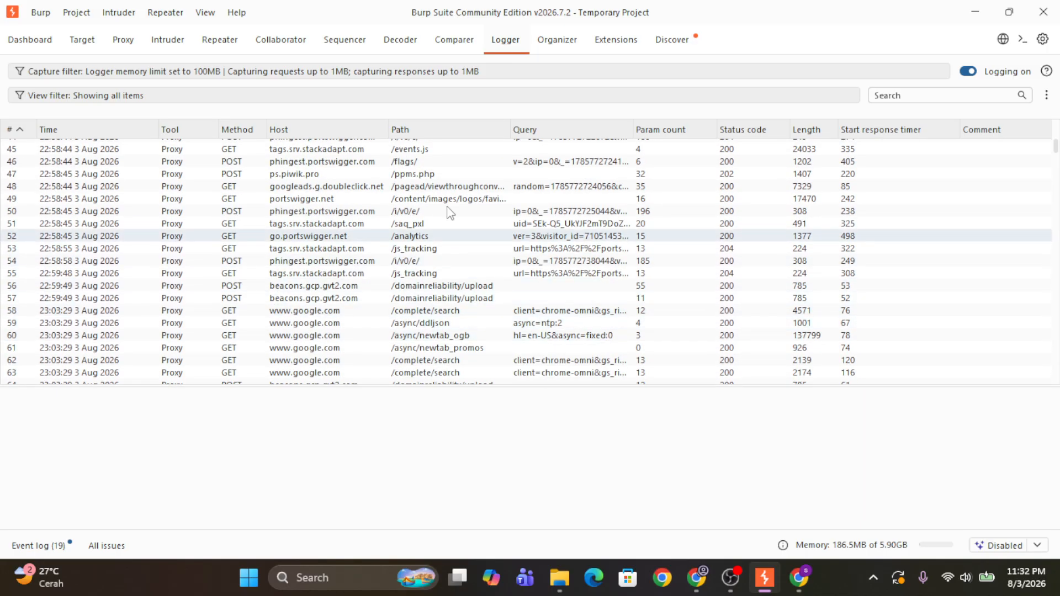
scroll(519, 326, "down", 3)
scroll(519, 326, "down", 12)
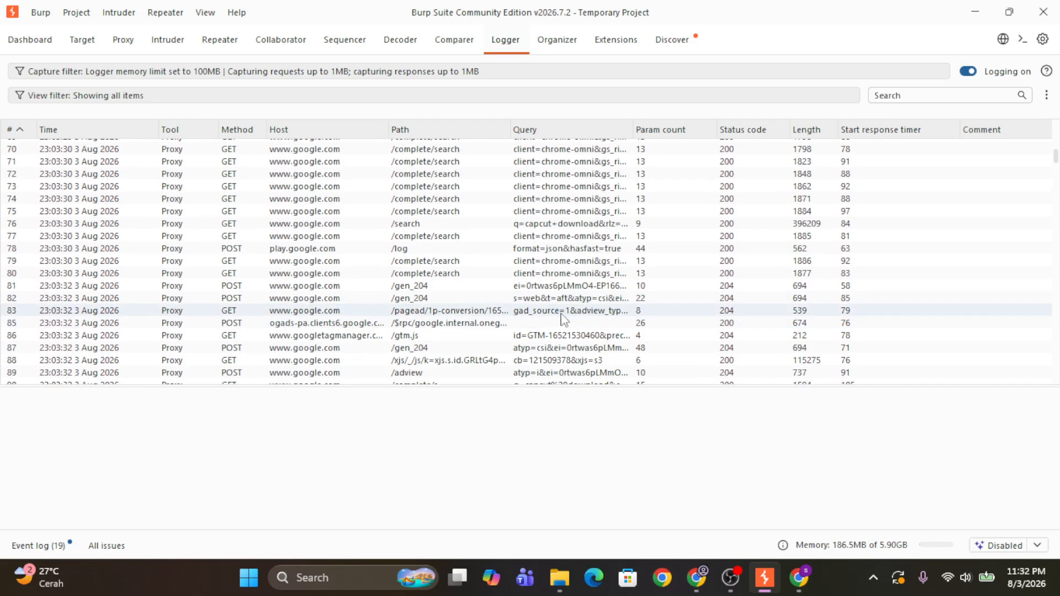
scroll(414, 317, "down", 6)
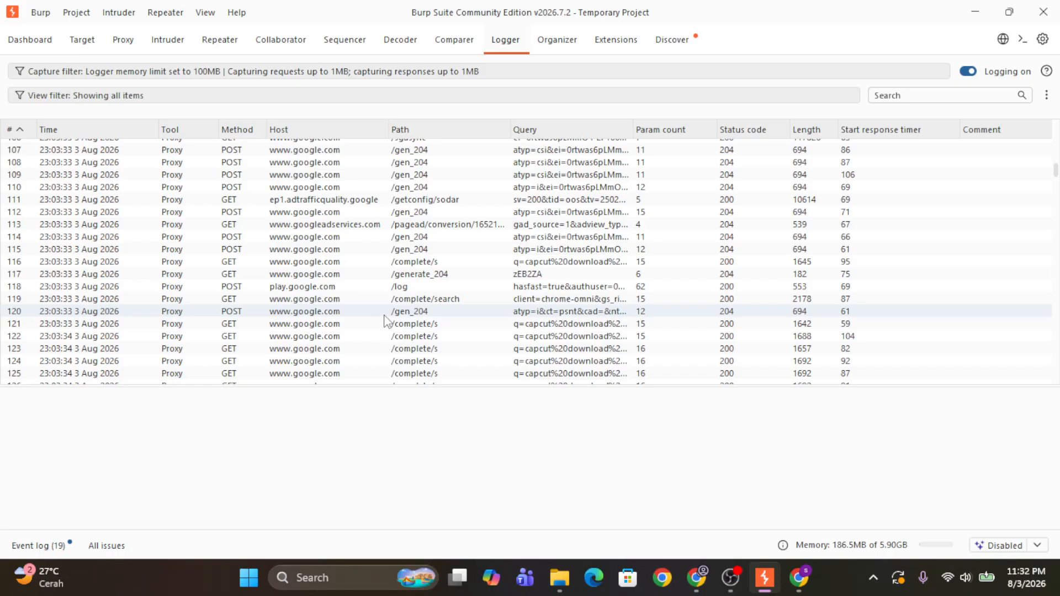
left_click(353, 312)
left_click(411, 286)
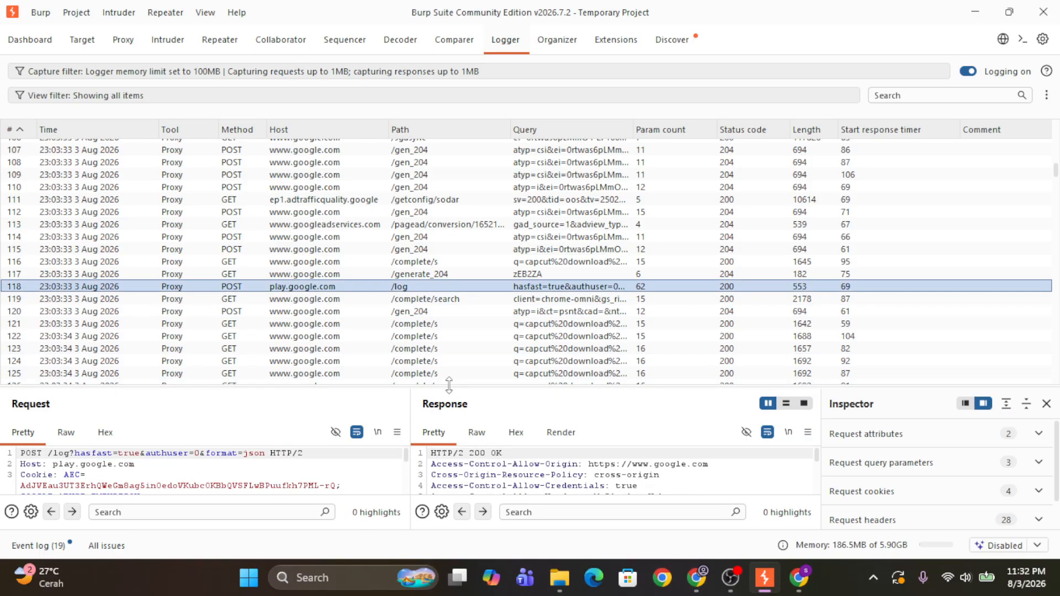
left_click_drag(449, 386, 467, 255)
scroll(387, 398, "down", 3)
scroll(442, 227, "down", 5)
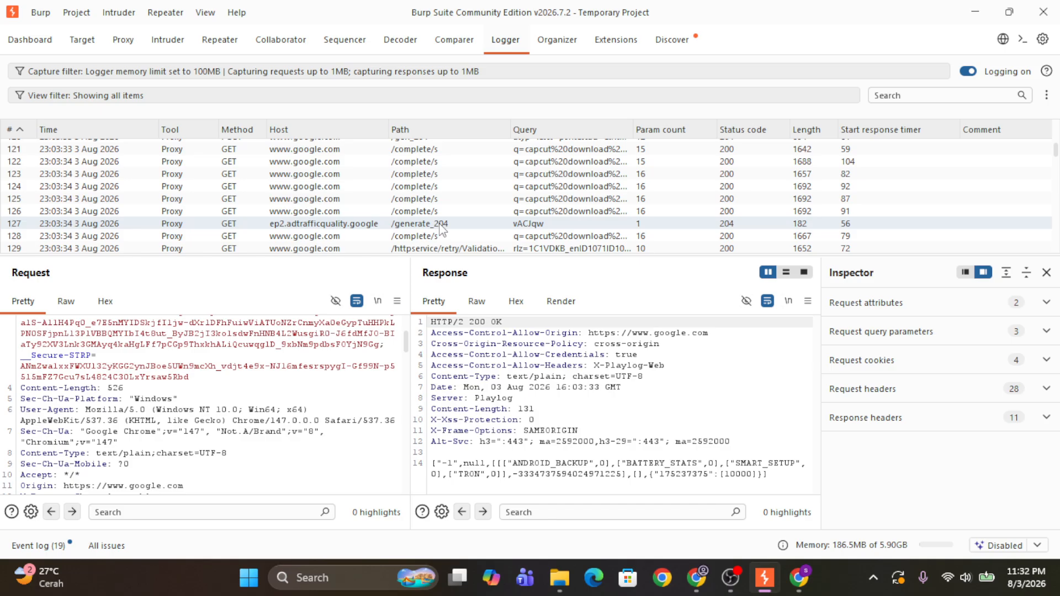
scroll(442, 228, "down", 3)
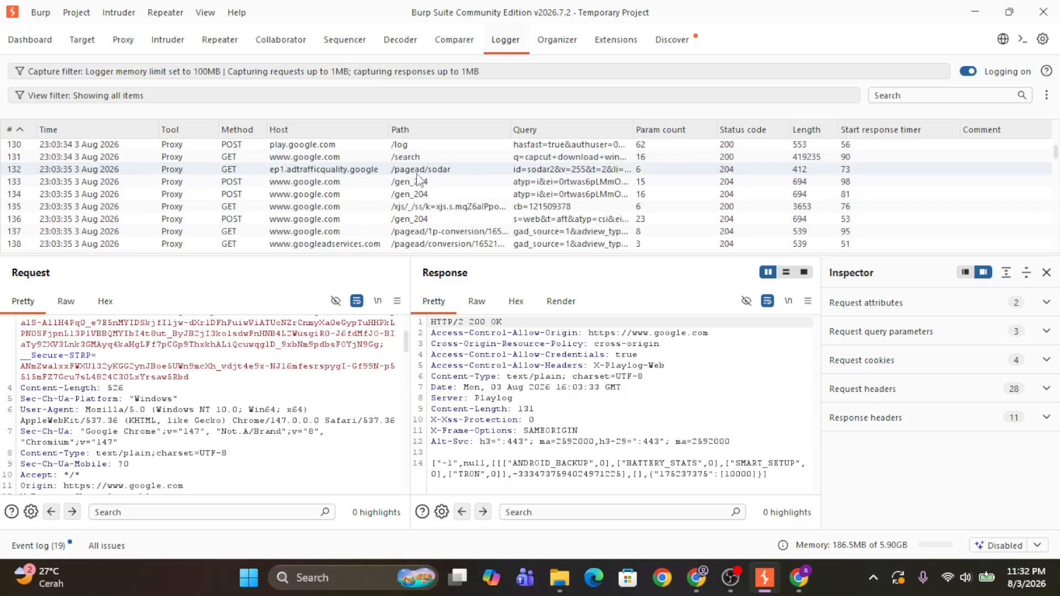
left_click(451, 183)
scroll(495, 222, "up", 4)
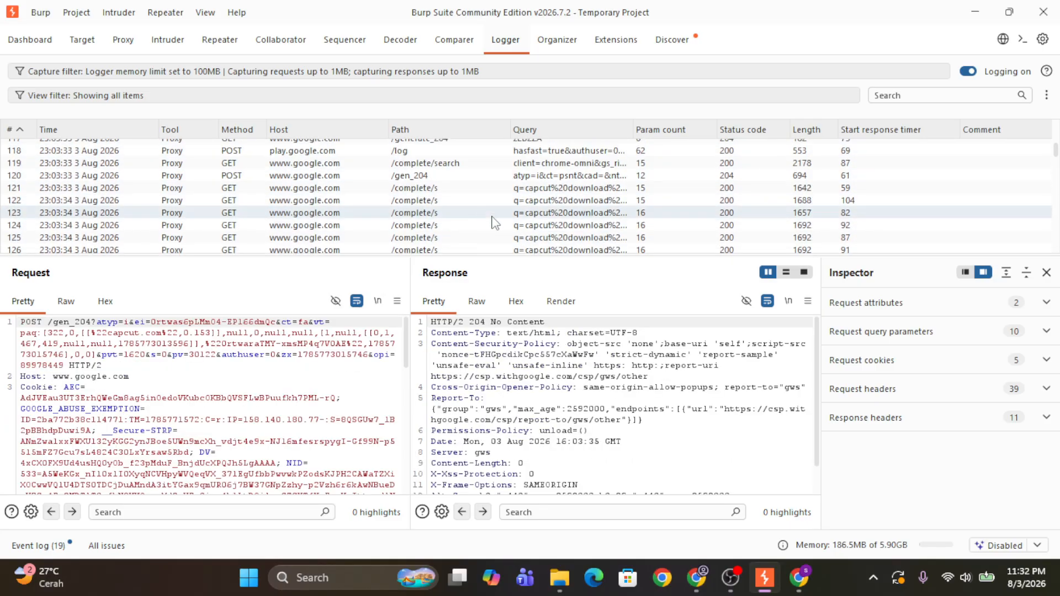
left_click_drag(516, 257, 516, 341)
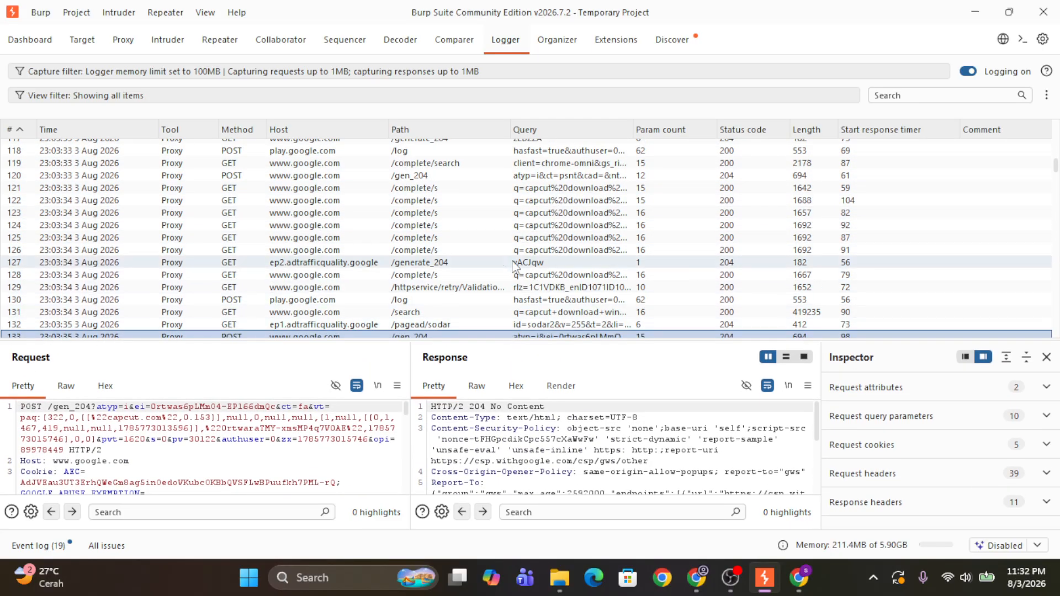
Step: View the installed extensions page and the Load Burp extension wizard, and exit the wizard without loading anything
left_click(618, 41)
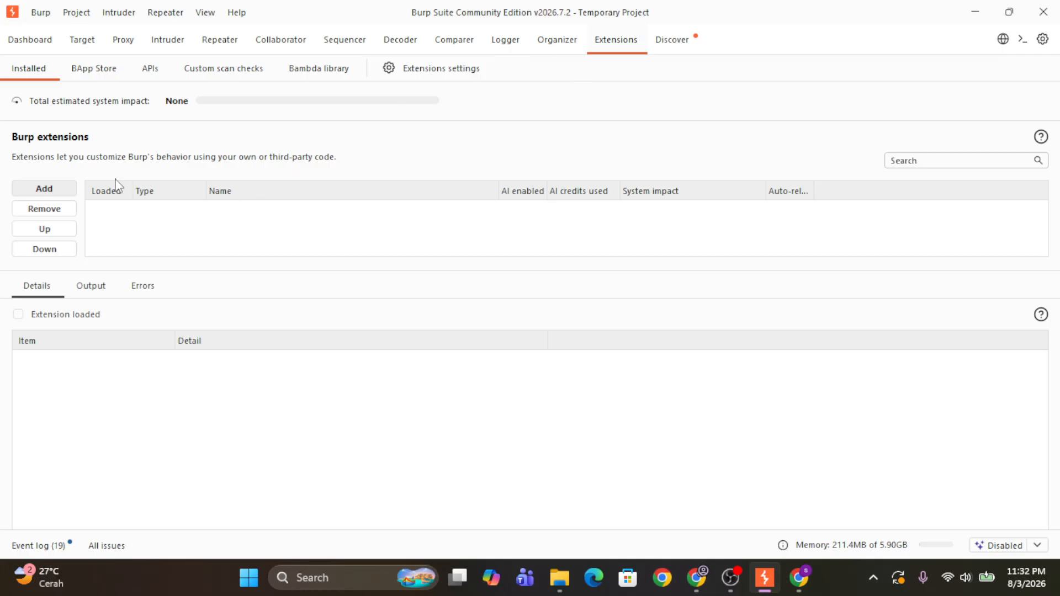
left_click(53, 189)
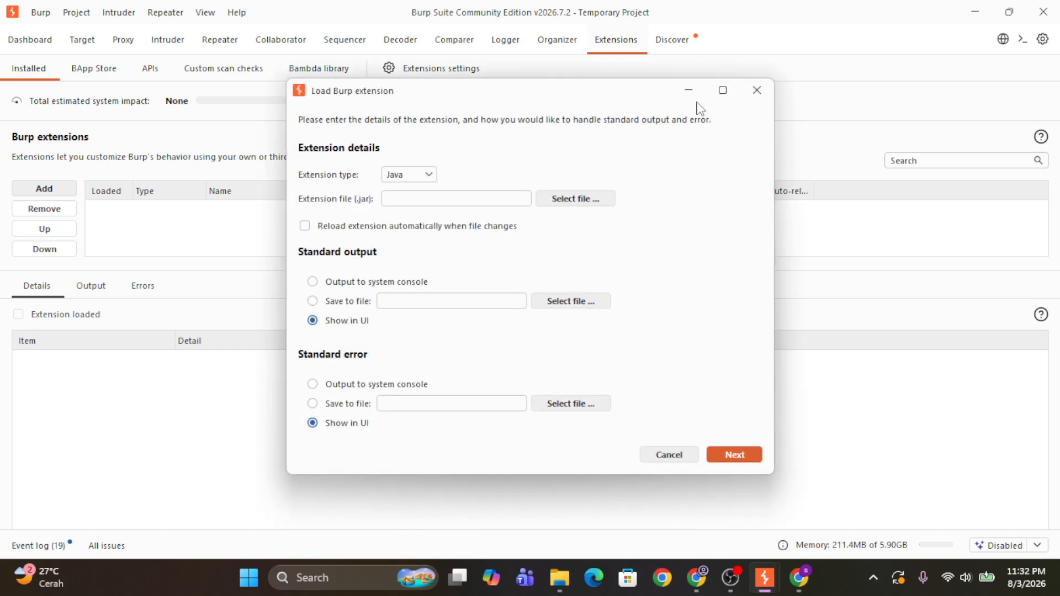
left_click(757, 91)
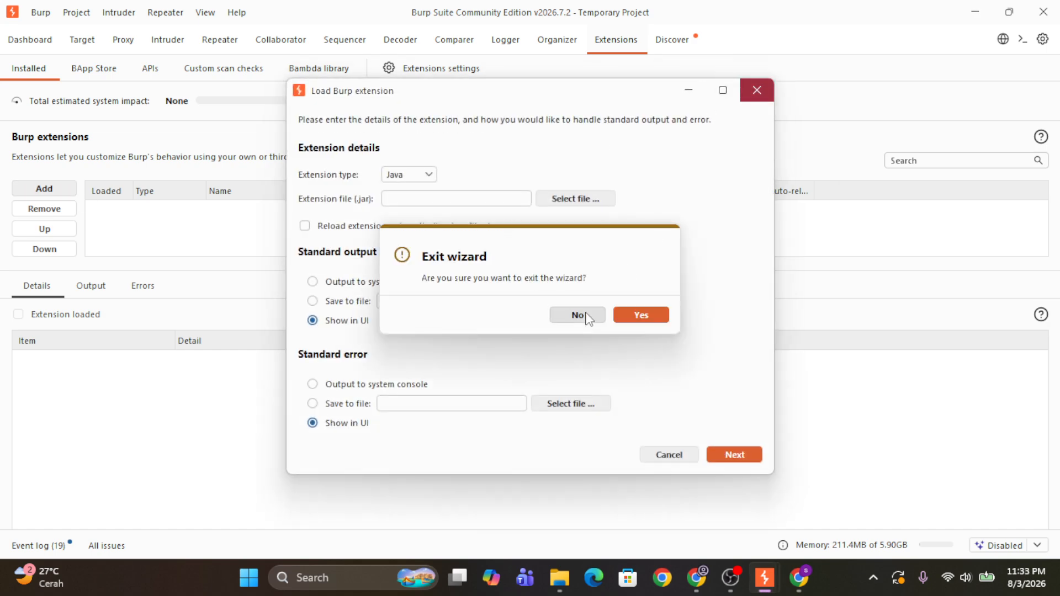
left_click(630, 318)
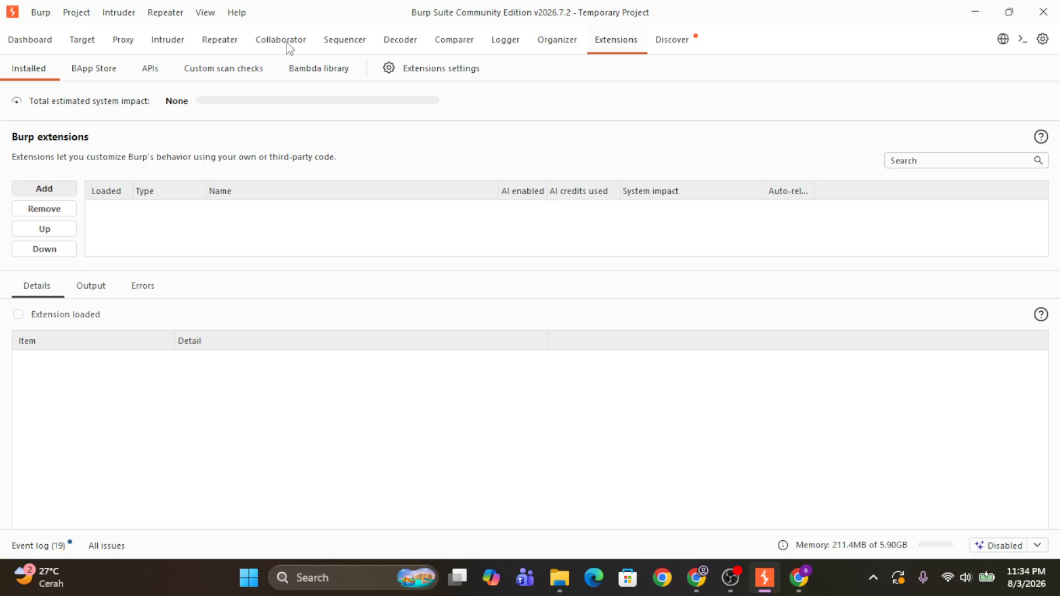
Step: Review the dashboard's live passive crawl task and the target scope settings
left_click(34, 43)
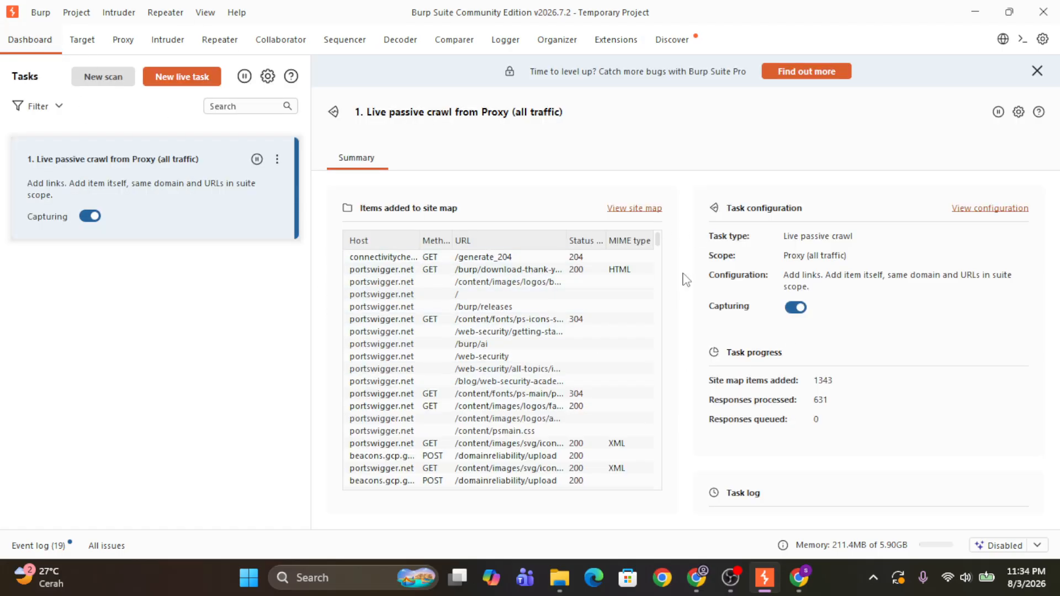
left_click(92, 43)
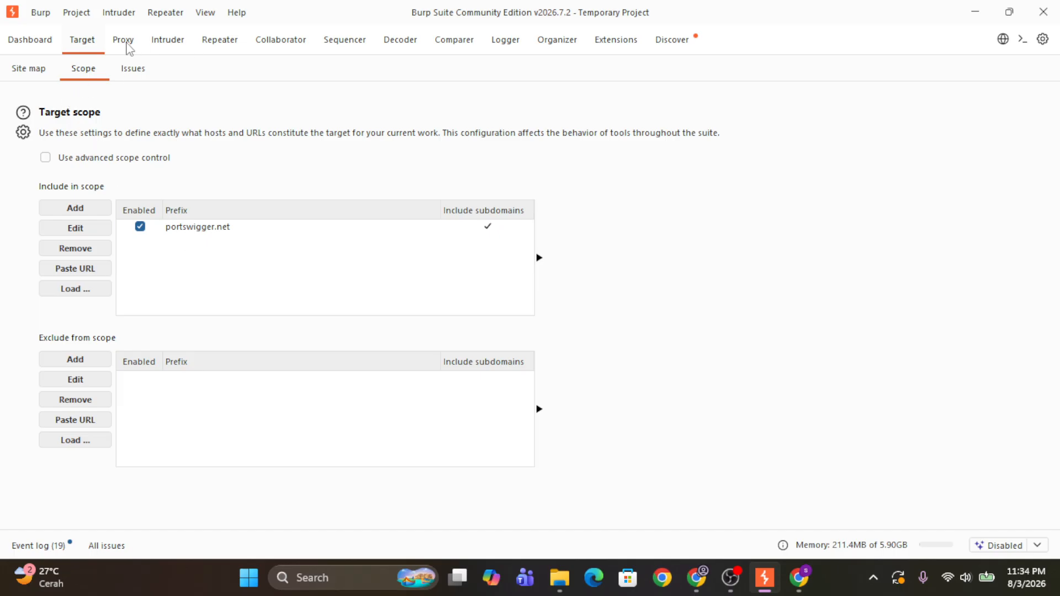
Step: Review the Proxy's Intercept page and HTTP history, enlarging the area that lists the requests
left_click(123, 43)
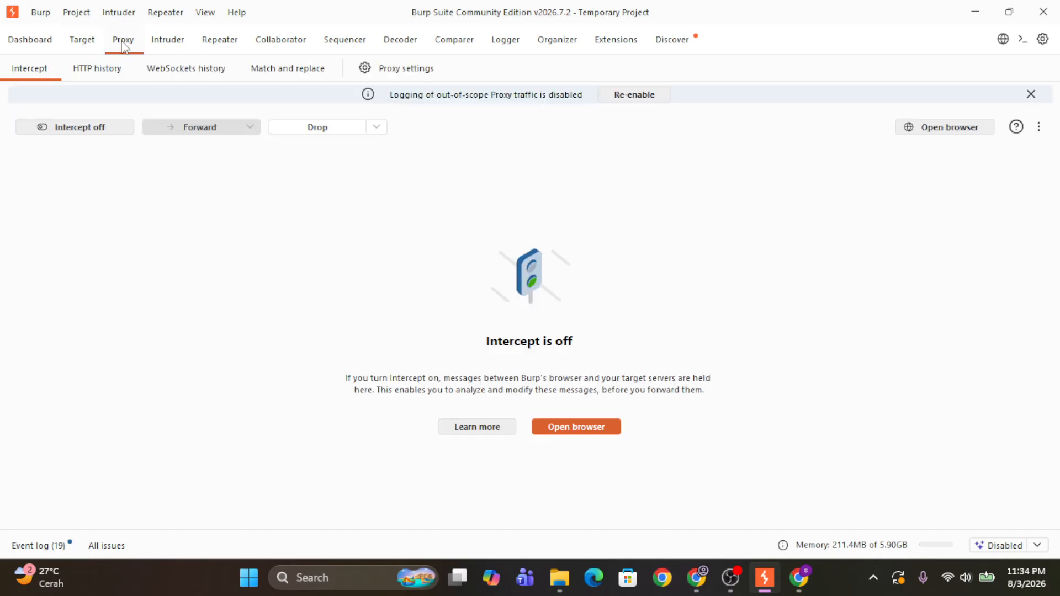
left_click(95, 71)
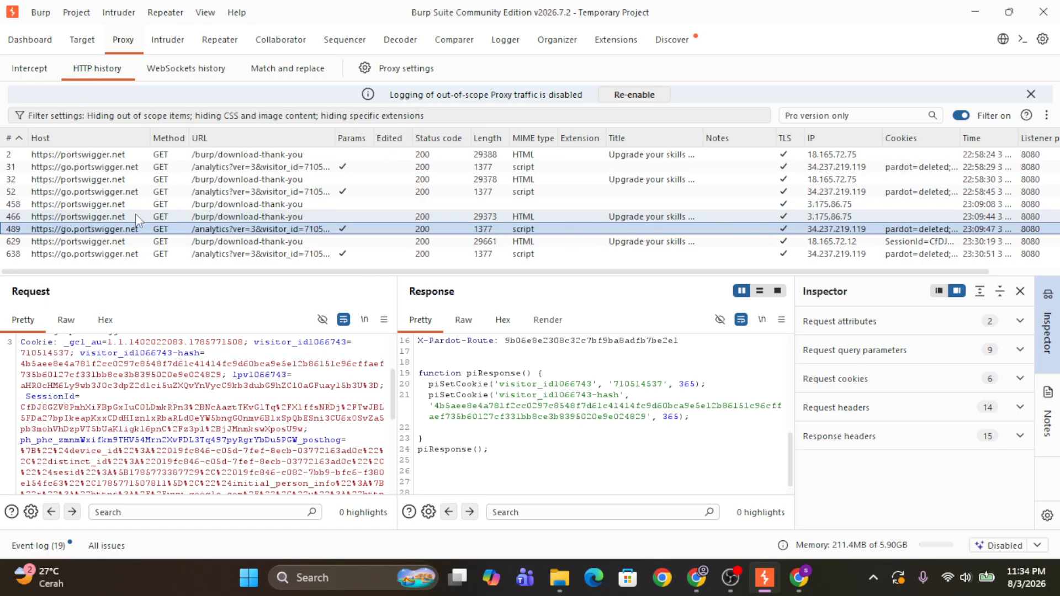
left_click(38, 80)
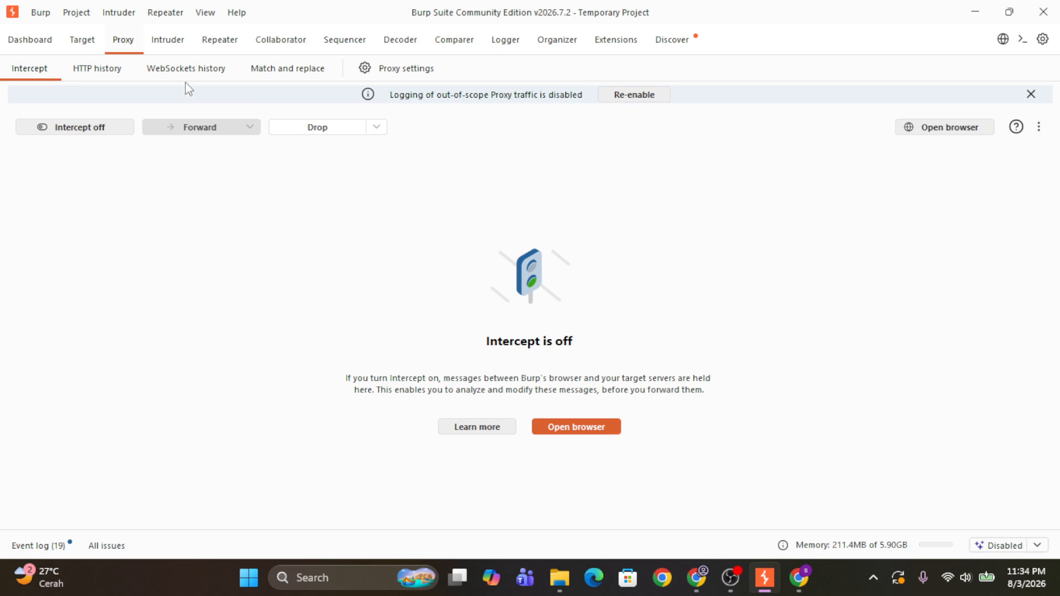
left_click(98, 69)
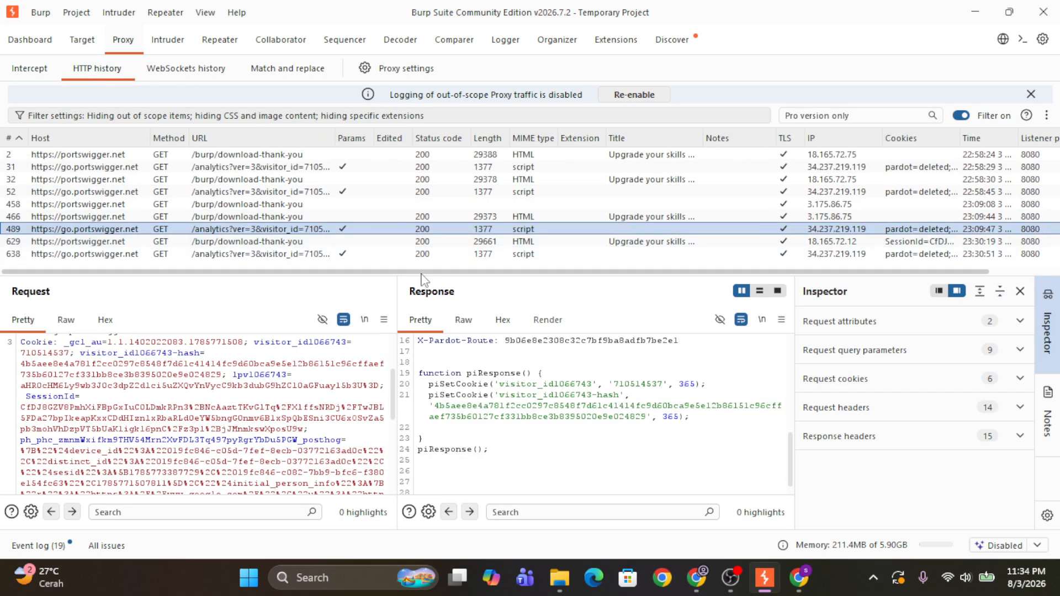
left_click_drag(423, 278, 422, 326)
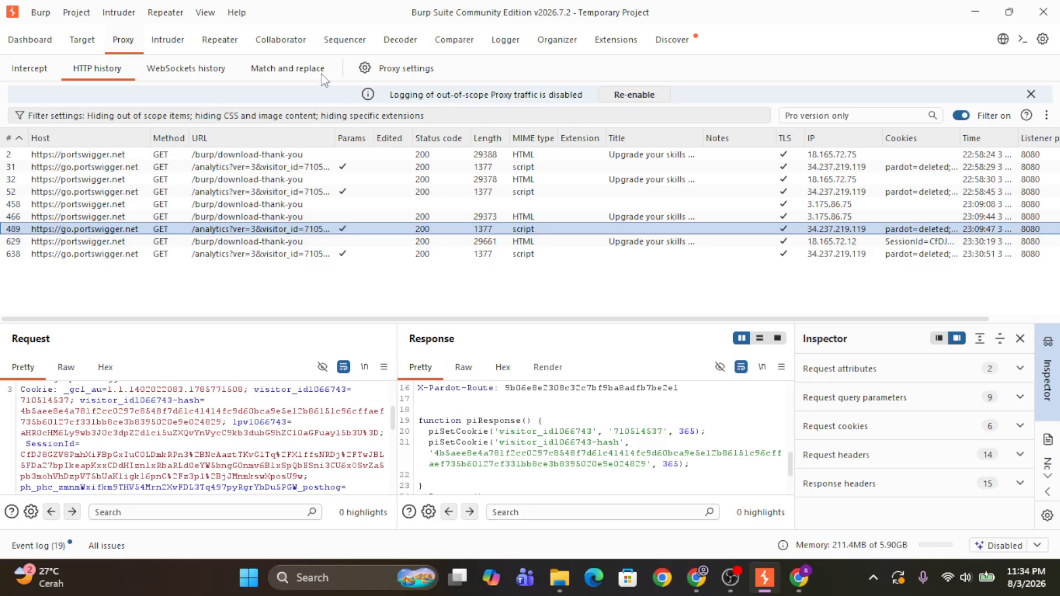
Step: View the Proxy's WebSockets history and look through the HTTP match and replace rules
left_click(298, 72)
left_click(108, 71)
left_click(280, 75)
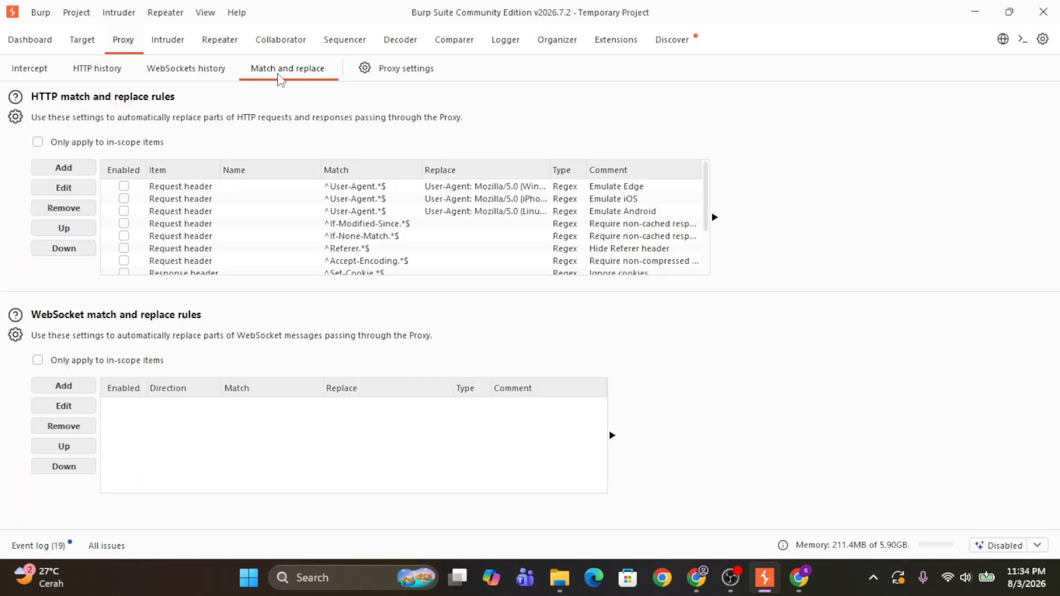
left_click(196, 70)
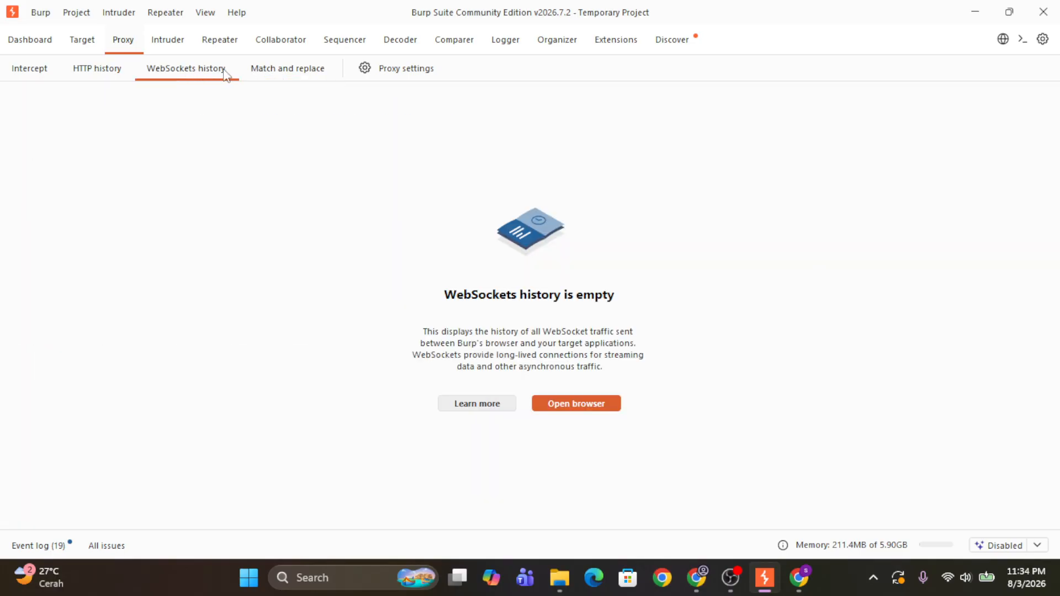
left_click(286, 77)
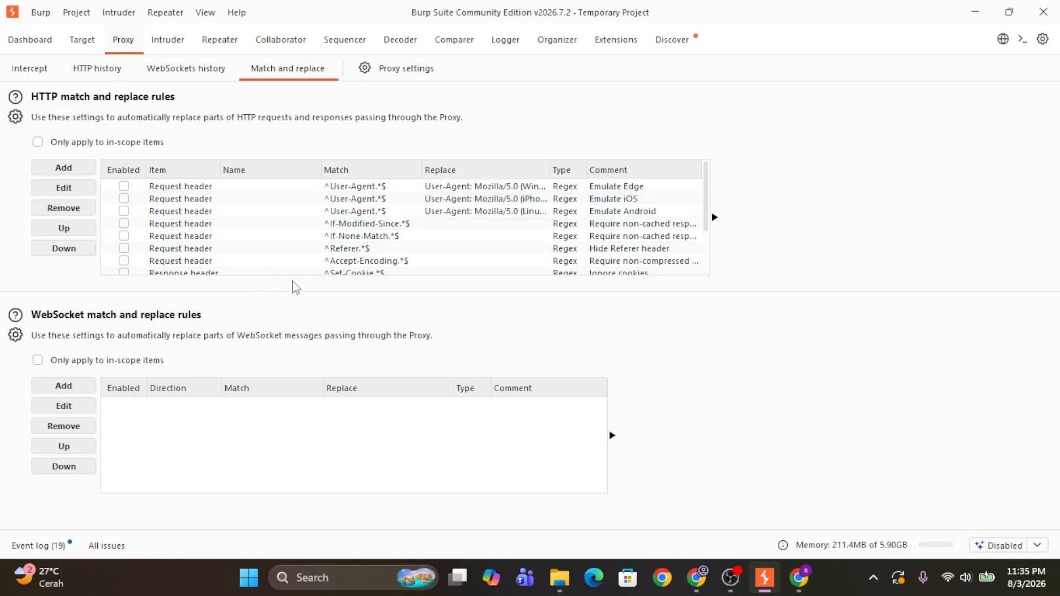
scroll(221, 232, "down", 2)
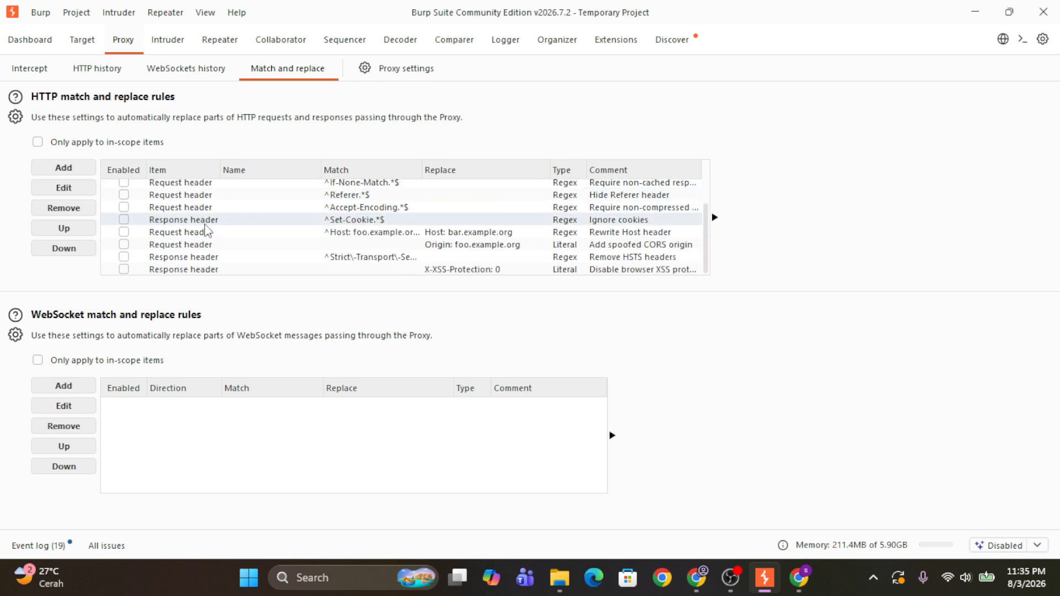
scroll(207, 229, "up", 3)
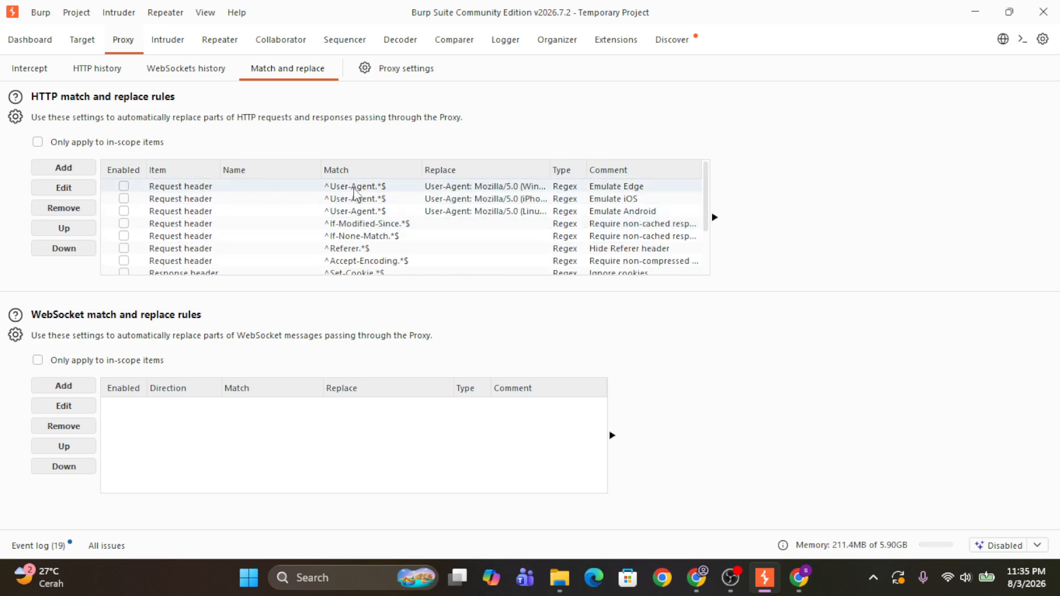
Step: Inspect the full replacement string of the Emulate Edge rule and close the rule without changing it
left_click(337, 186)
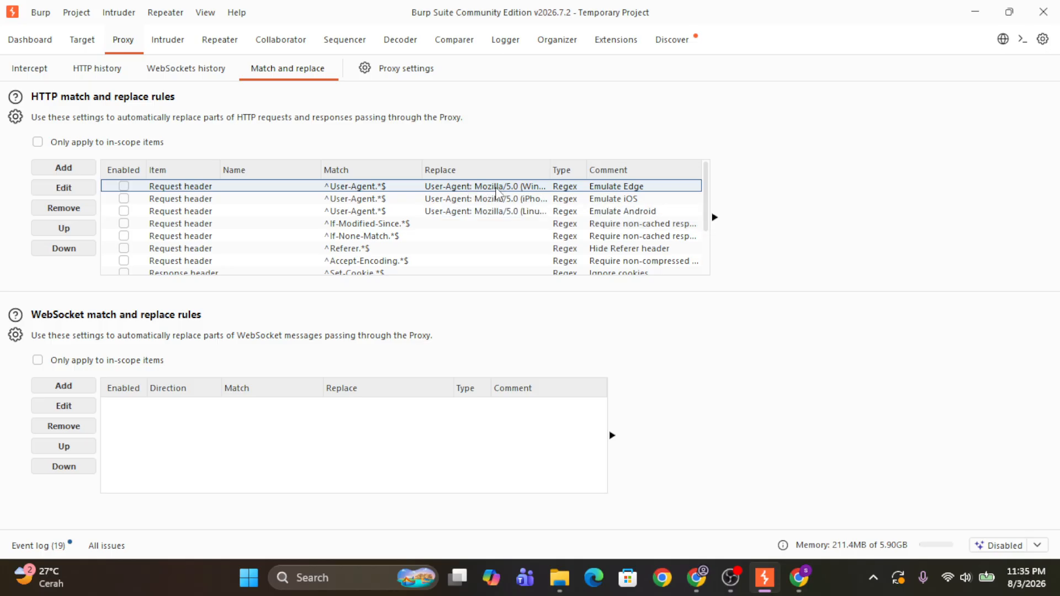
double_click(499, 192)
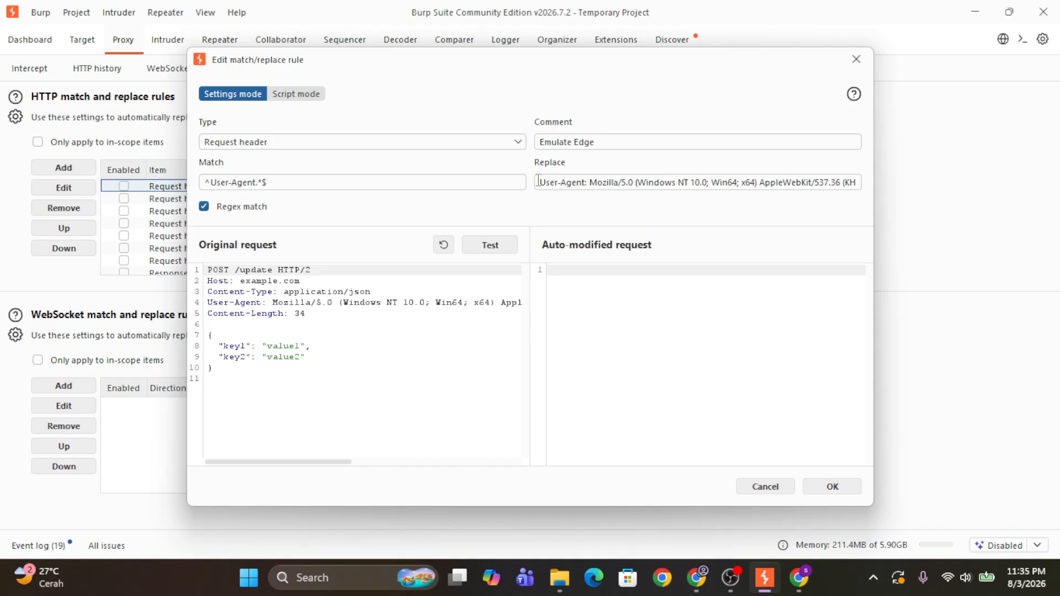
left_click_drag(540, 182, 881, 186)
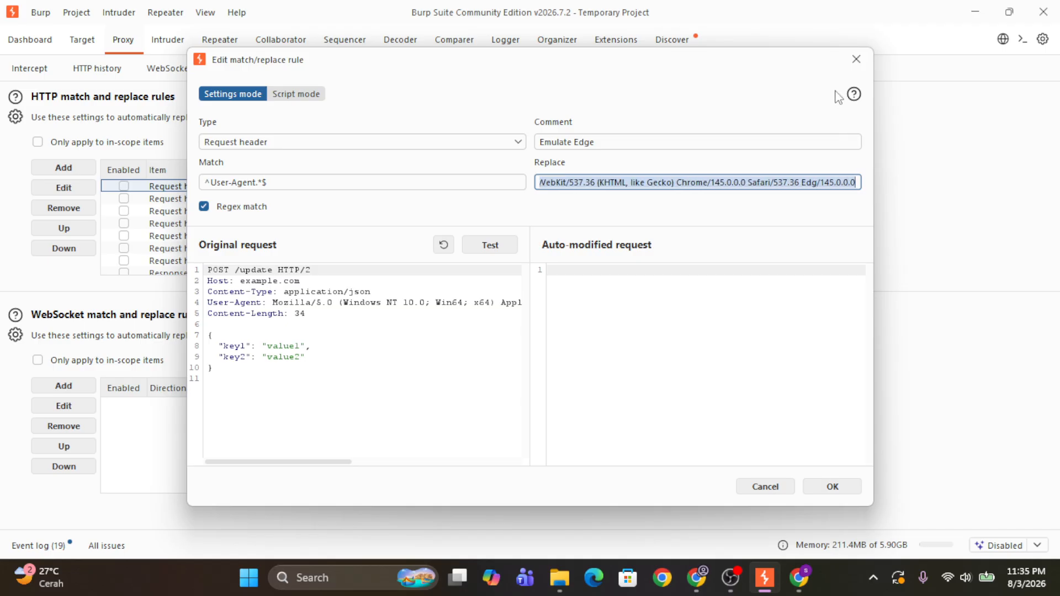
left_click_drag(600, 181, 546, 185)
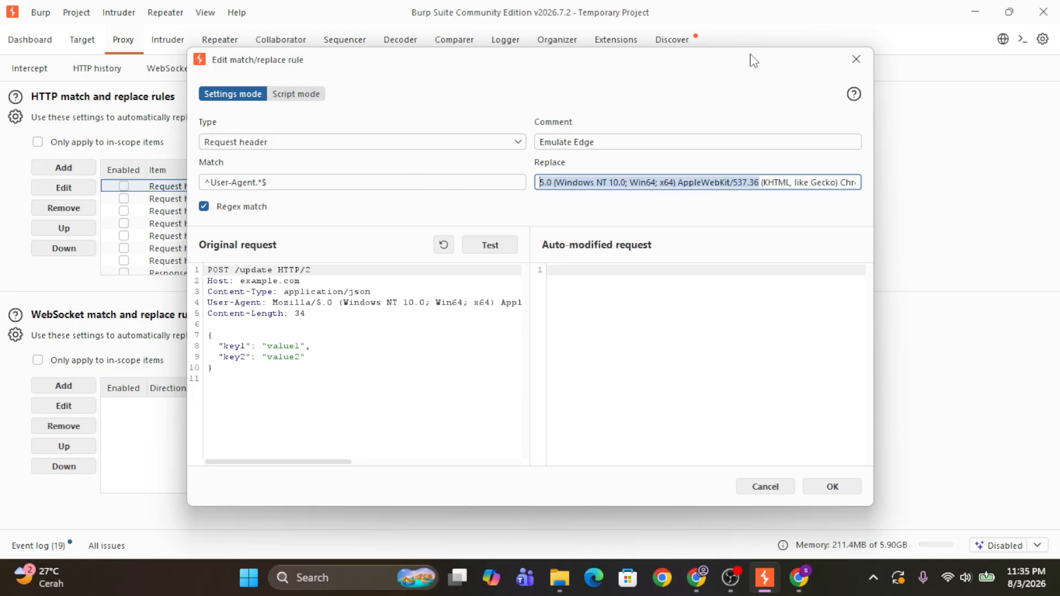
left_click(856, 59)
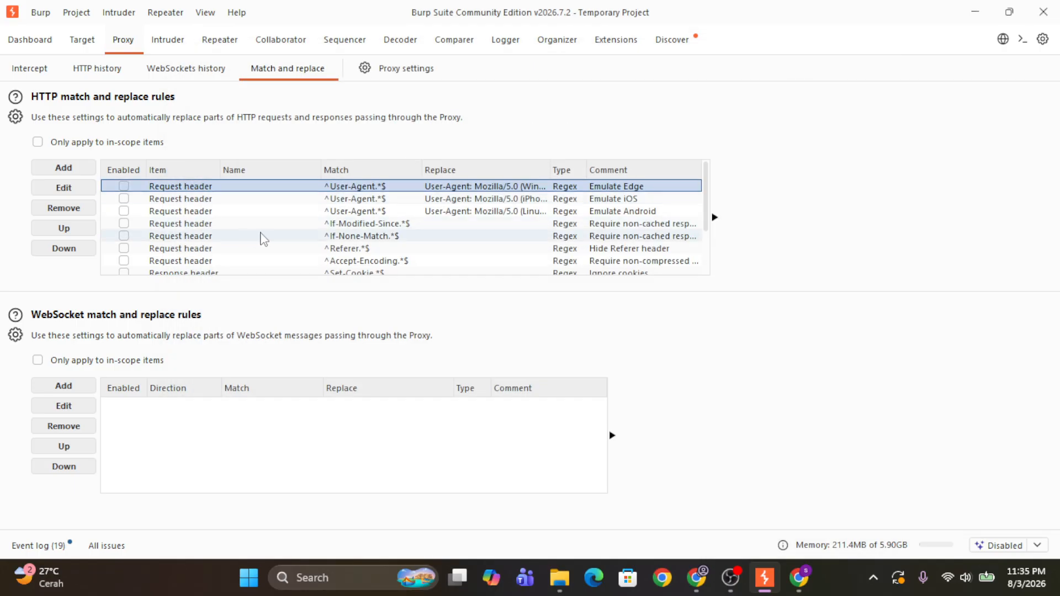
Step: Review the remaining HTTP match and replace rules, including the Ignore cookies and Rewrite Host header rules
scroll(262, 238, "down", 3)
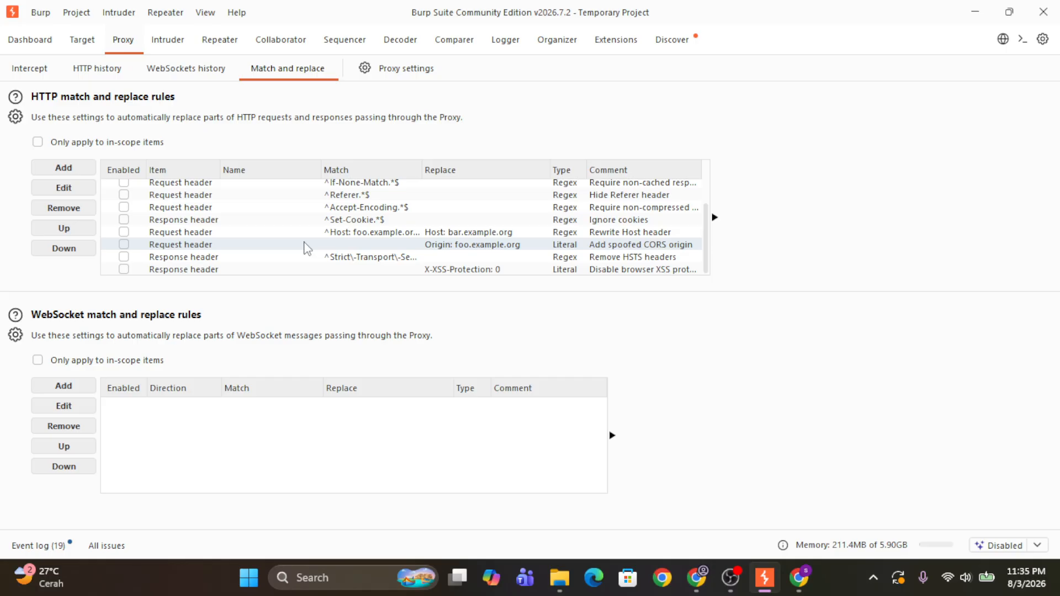
scroll(258, 247, "up", 2)
scroll(231, 234, "down", 2)
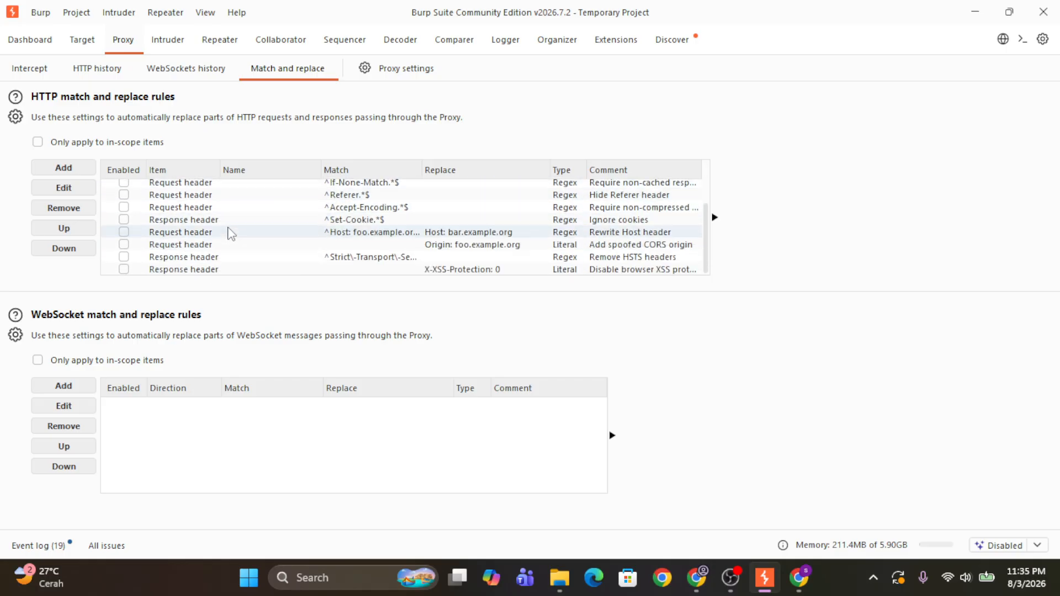
left_click(249, 220)
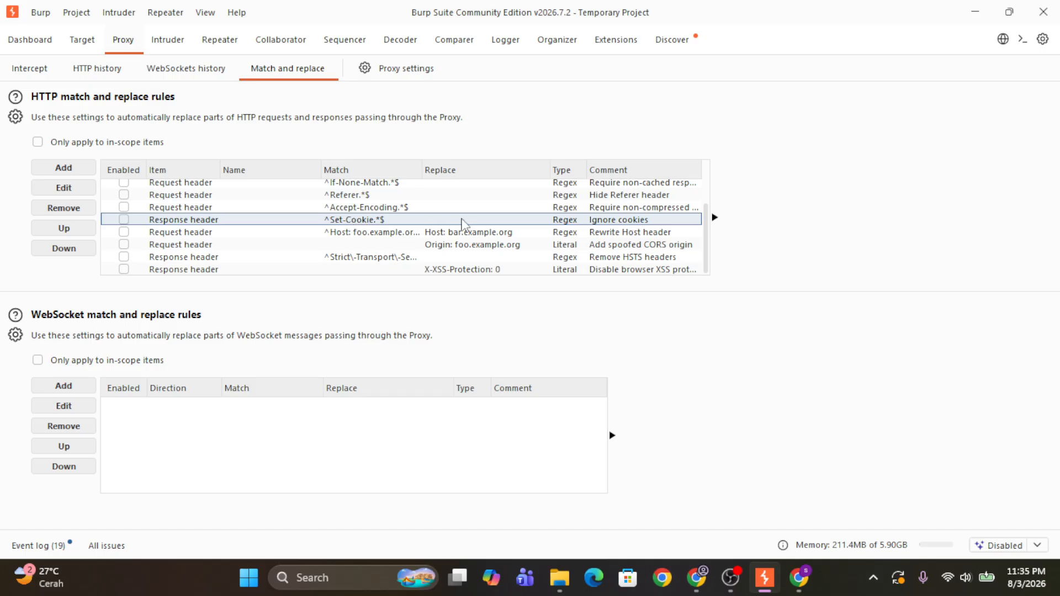
left_click(501, 220)
scroll(390, 234, "up", 2)
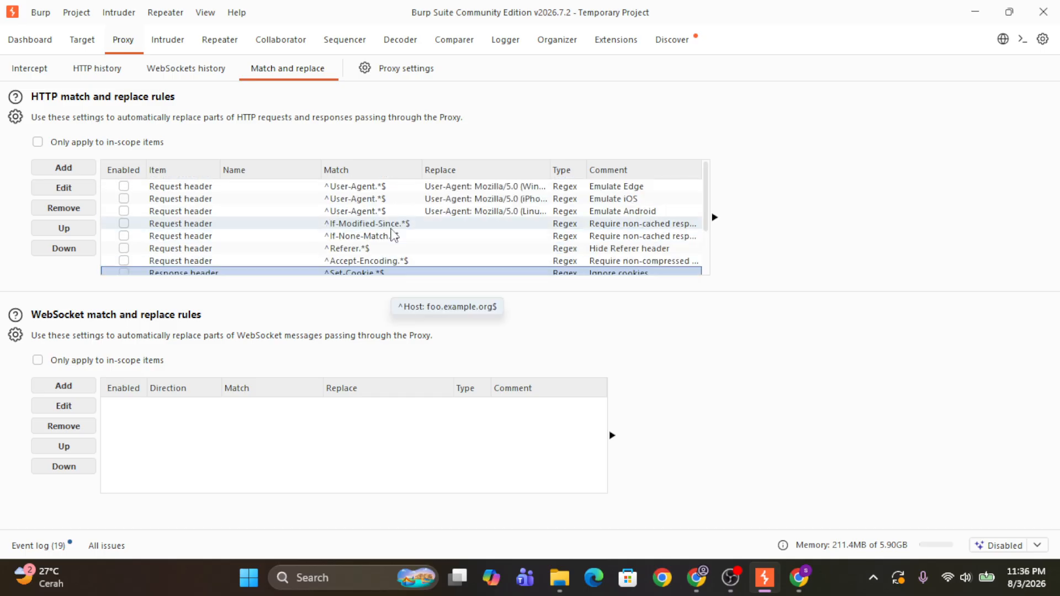
scroll(449, 224, "down", 1)
scroll(552, 227, "up", 1)
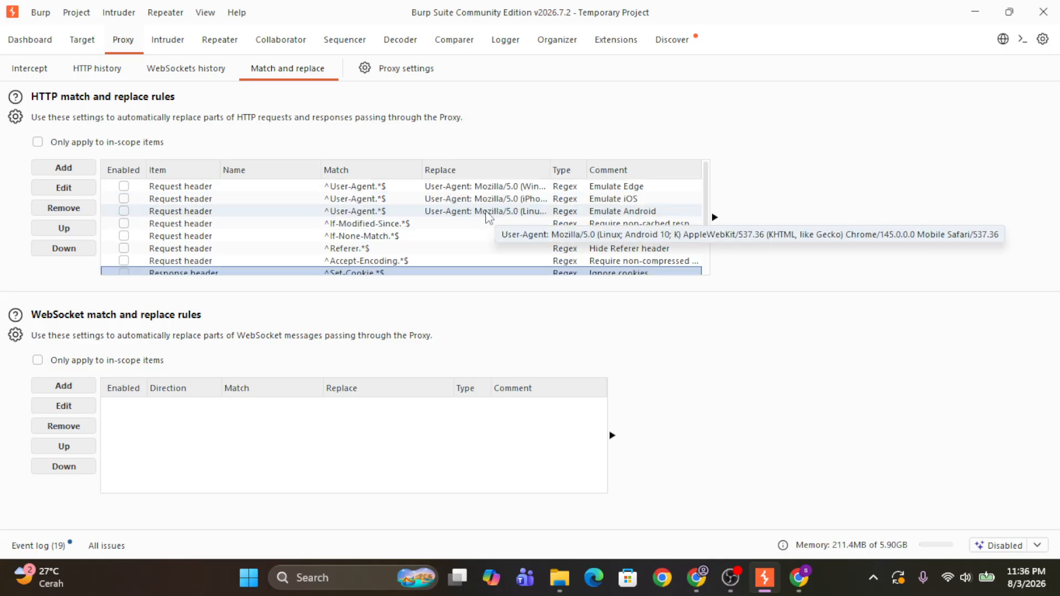
scroll(444, 221, "down", 1)
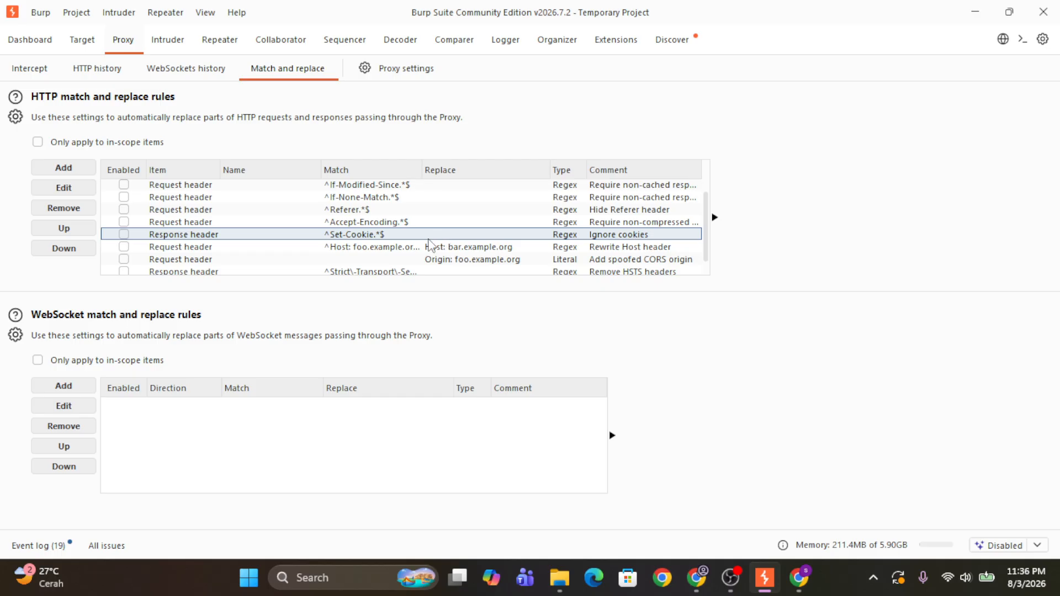
left_click(223, 249)
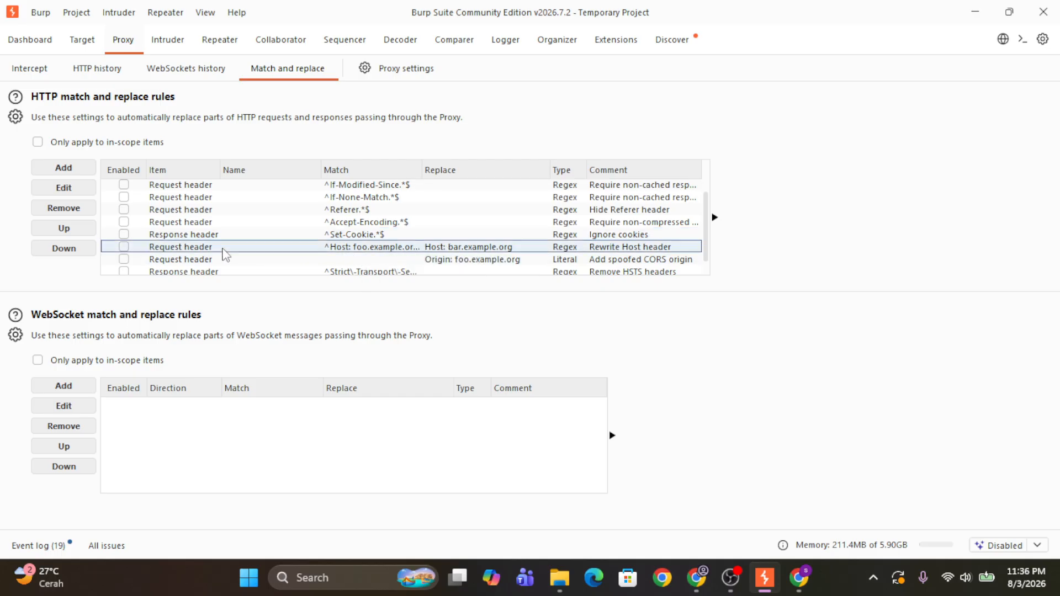
scroll(255, 250, "down", 1)
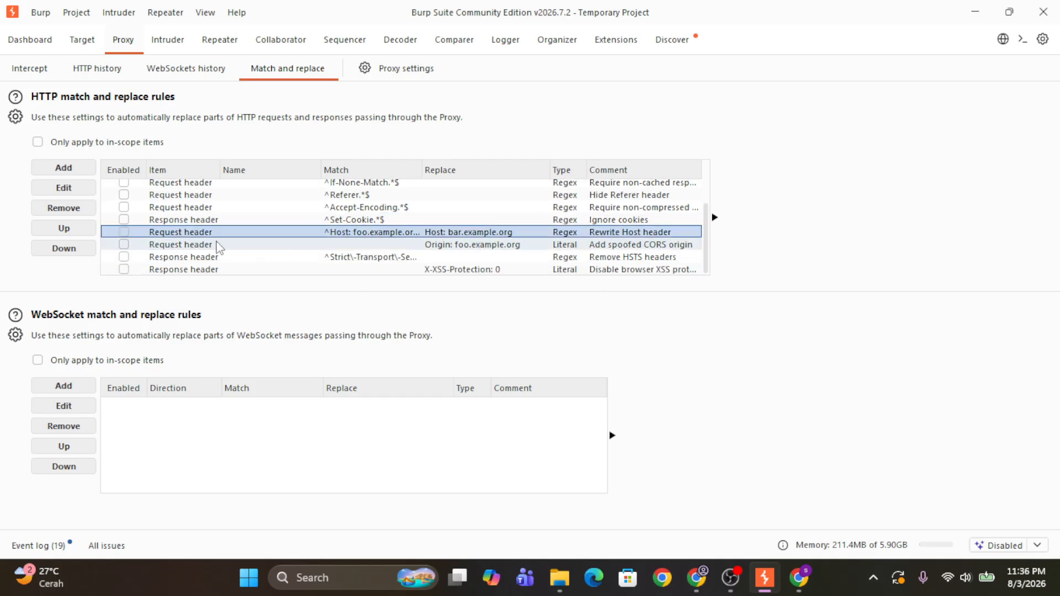
Step: Start a new HTTP match and replace rule with the type Request body
left_click(73, 173)
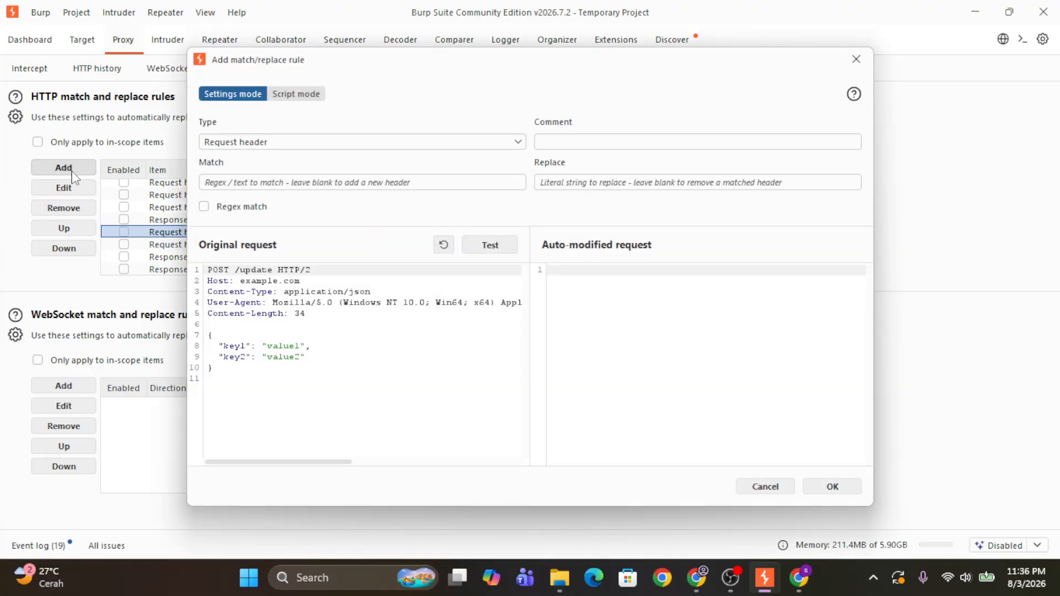
left_click(226, 145)
left_click(227, 173)
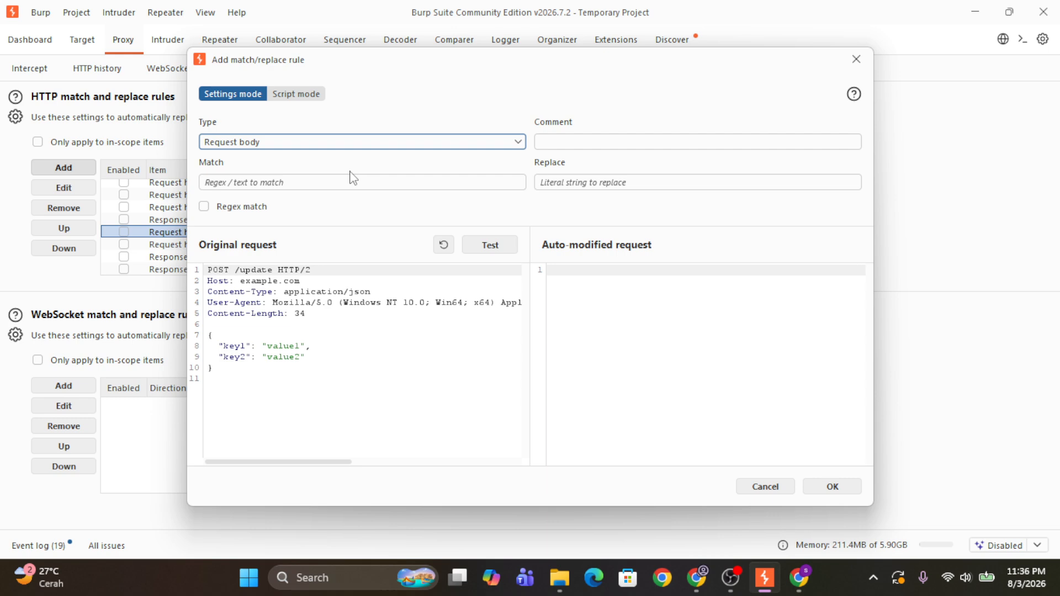
left_click(326, 181)
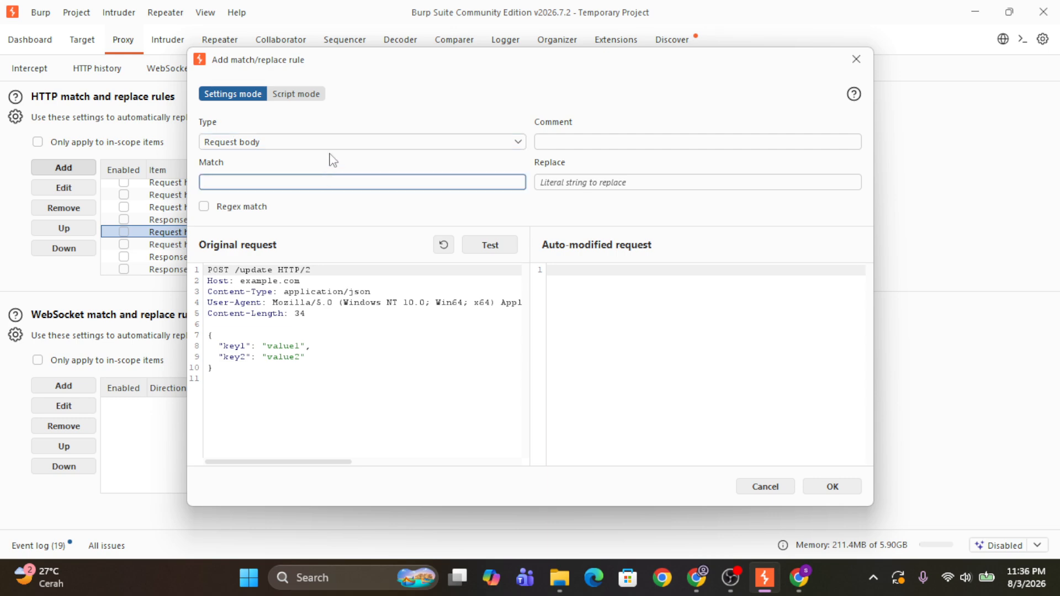
left_click(319, 141)
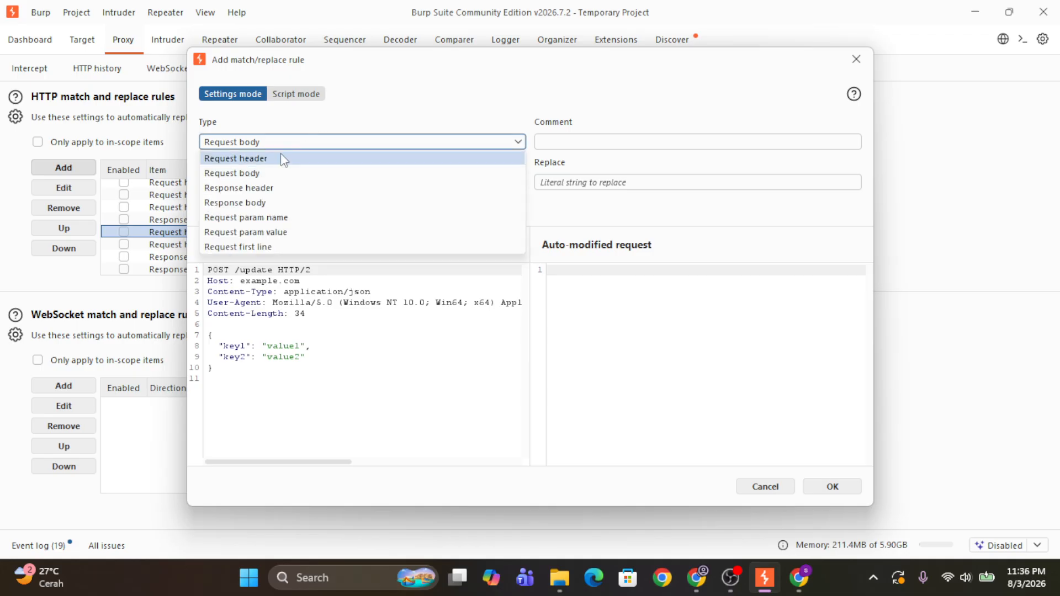
left_click(254, 172)
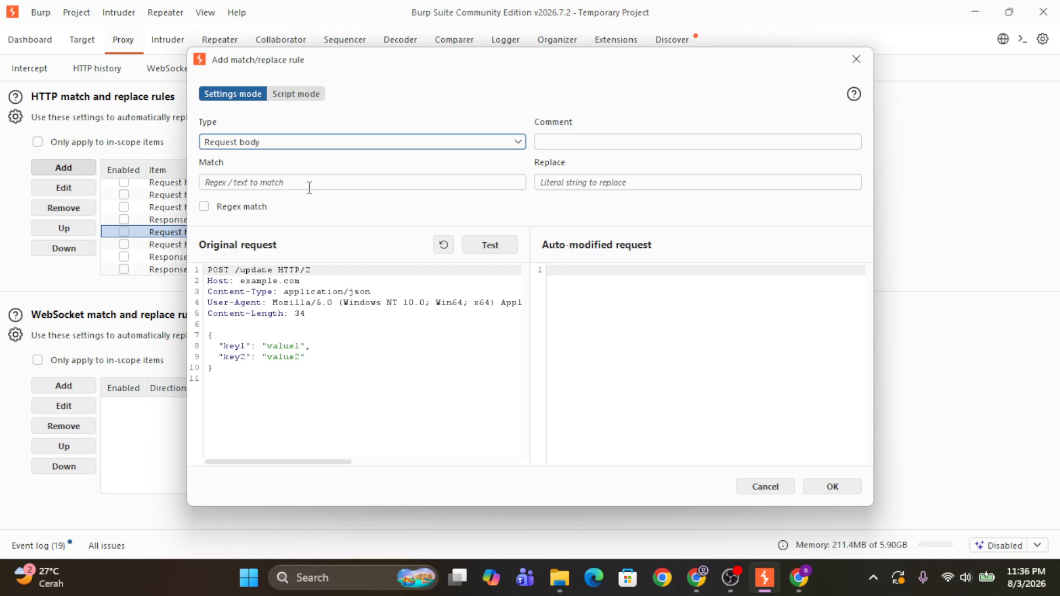
Step: Highlight the JSON body of the sample request and set the rule's match text to email
left_click_drag(213, 368, 194, 332)
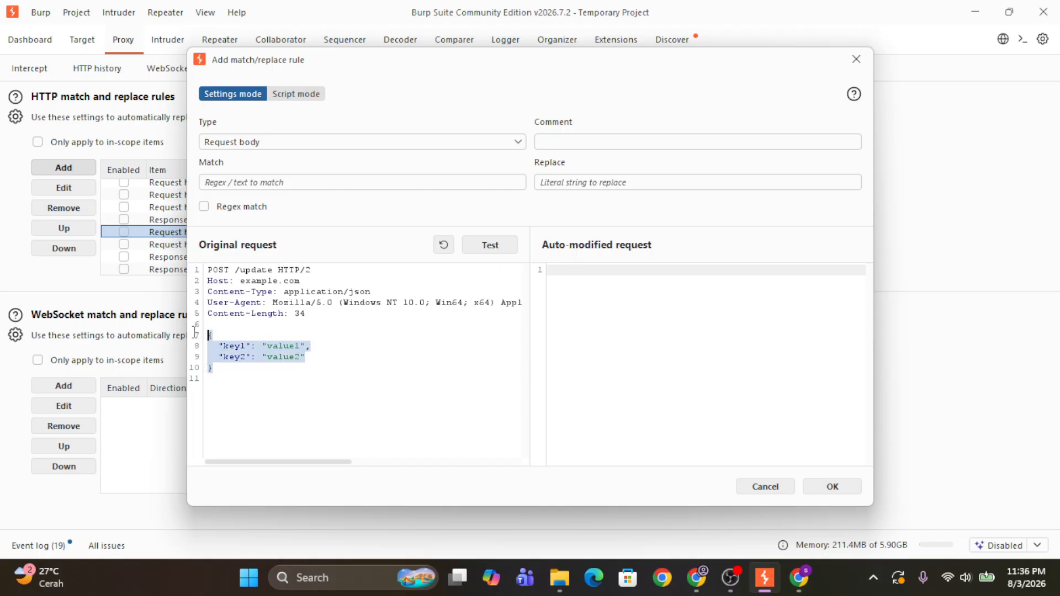
left_click(219, 378)
left_click_drag(226, 373, 198, 339)
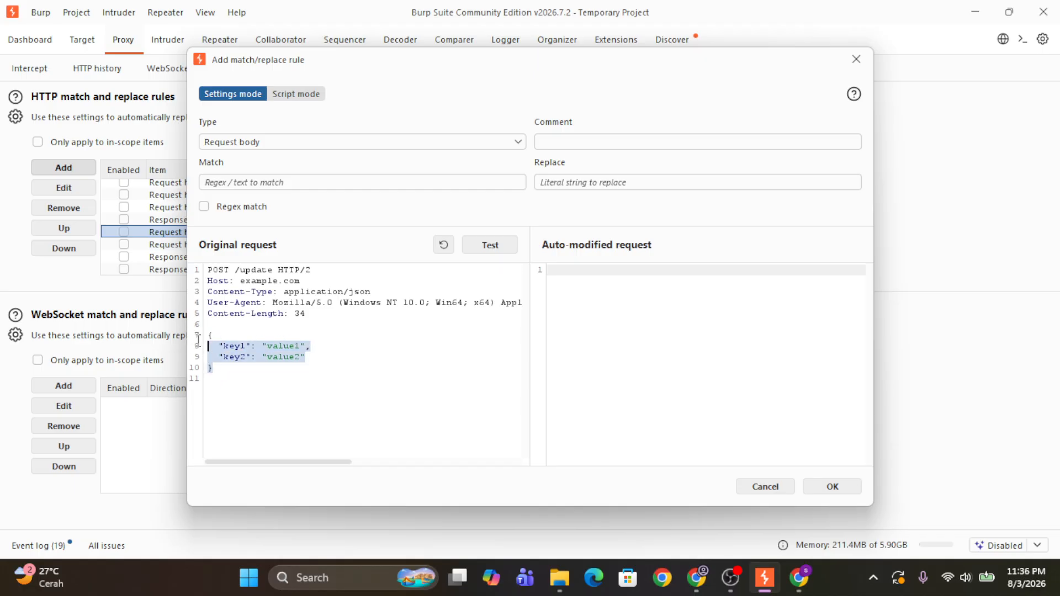
double_click(218, 270)
left_click_drag(218, 376, 201, 338)
left_click(289, 182)
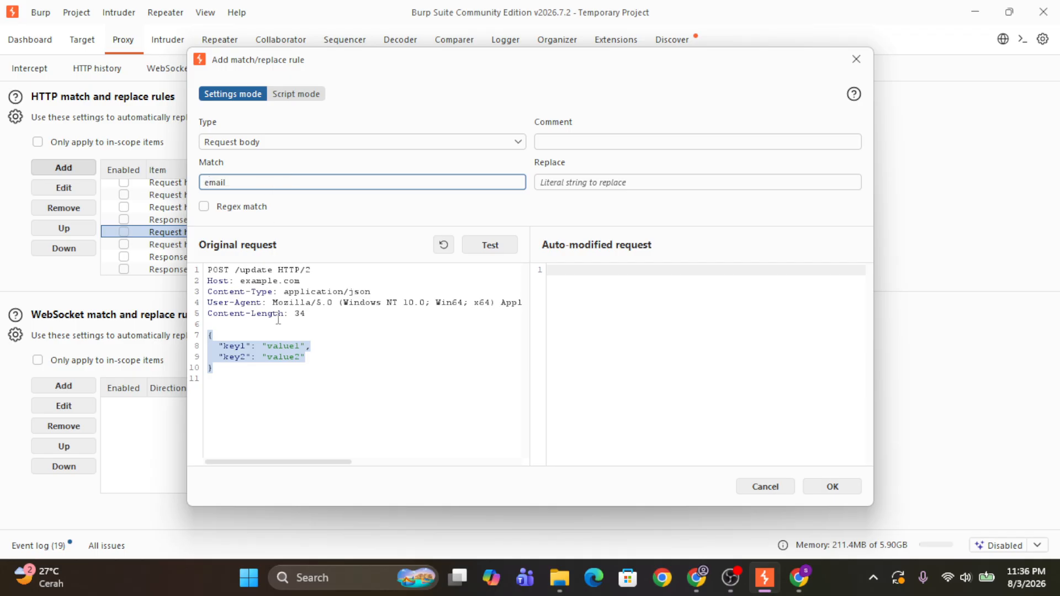
Step: Rename the first key in the sample request's JSON body to email
left_click(273, 345)
left_click_drag(245, 346, 219, 345)
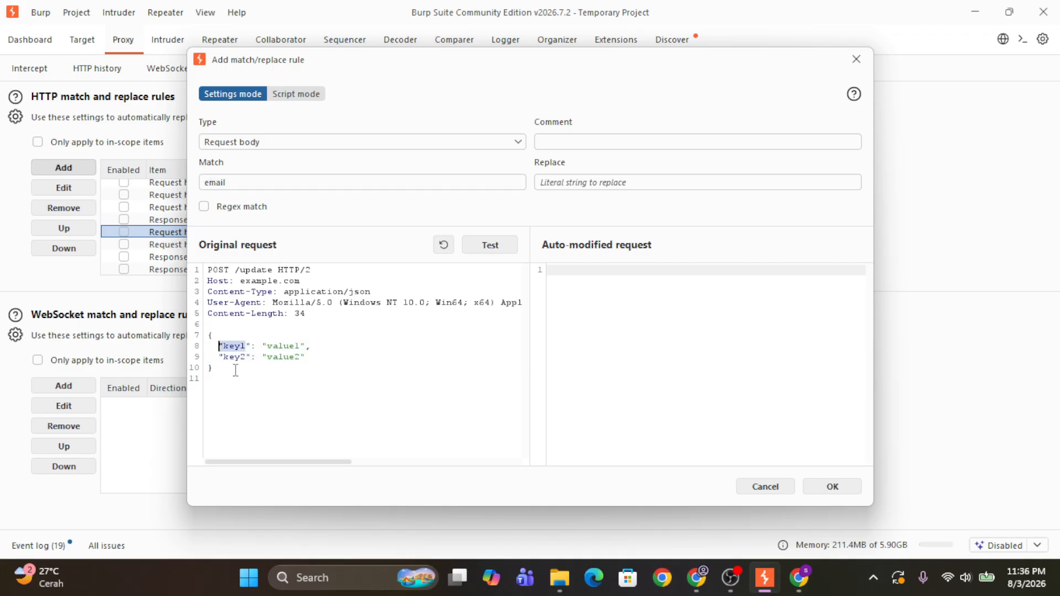
key("Right")
key("BackSpace")
key("BackSpace")
key("BackSpace")
key("BackSpace")
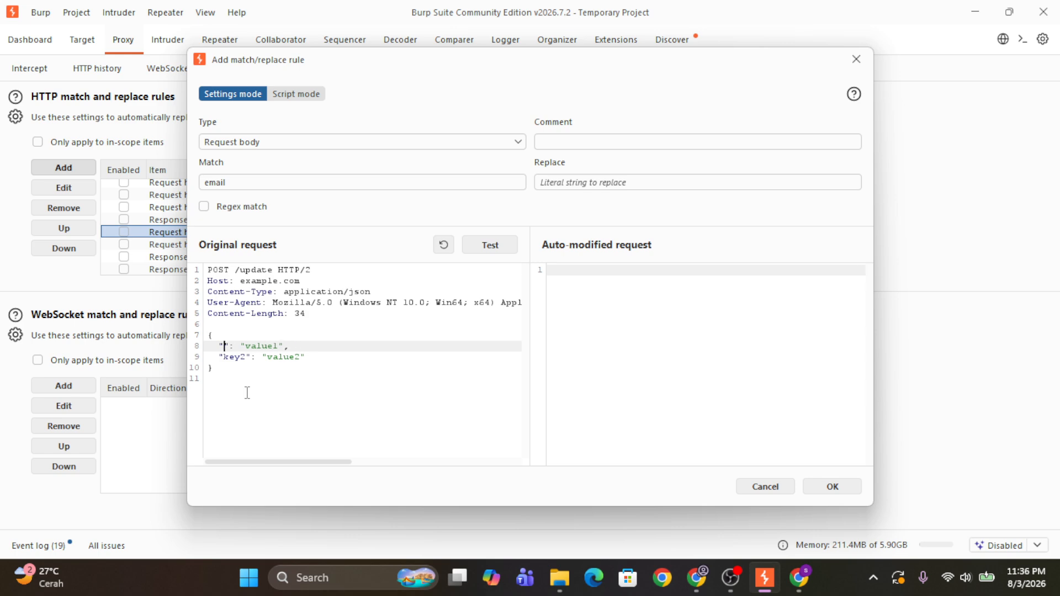
type("email")
Step: Set the rule's replacement text to test123 and test the rule on the sample request
left_click_drag(231, 388, 199, 335)
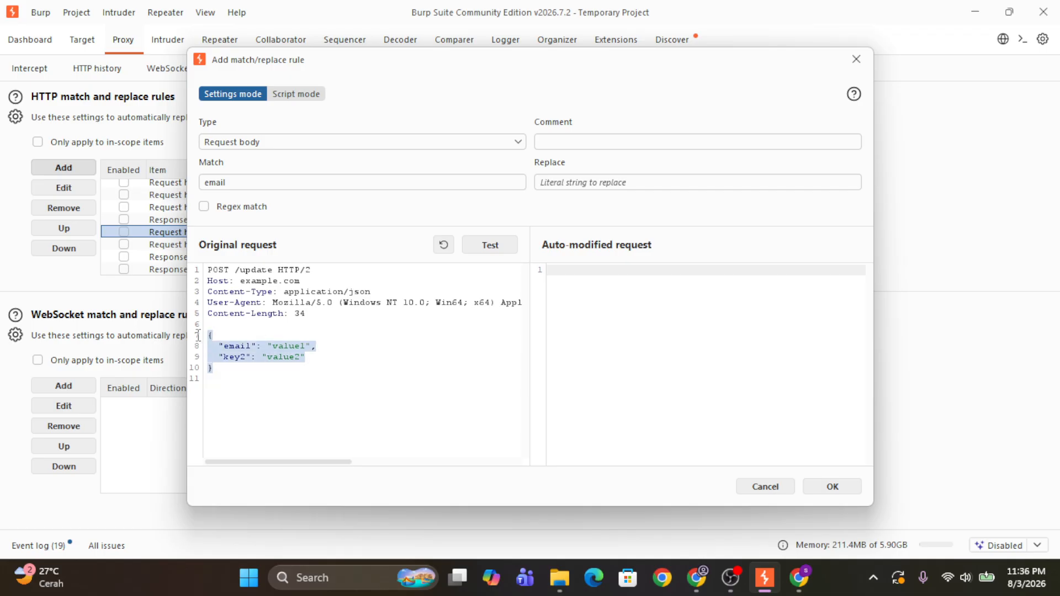
left_click(223, 378)
double_click(227, 345)
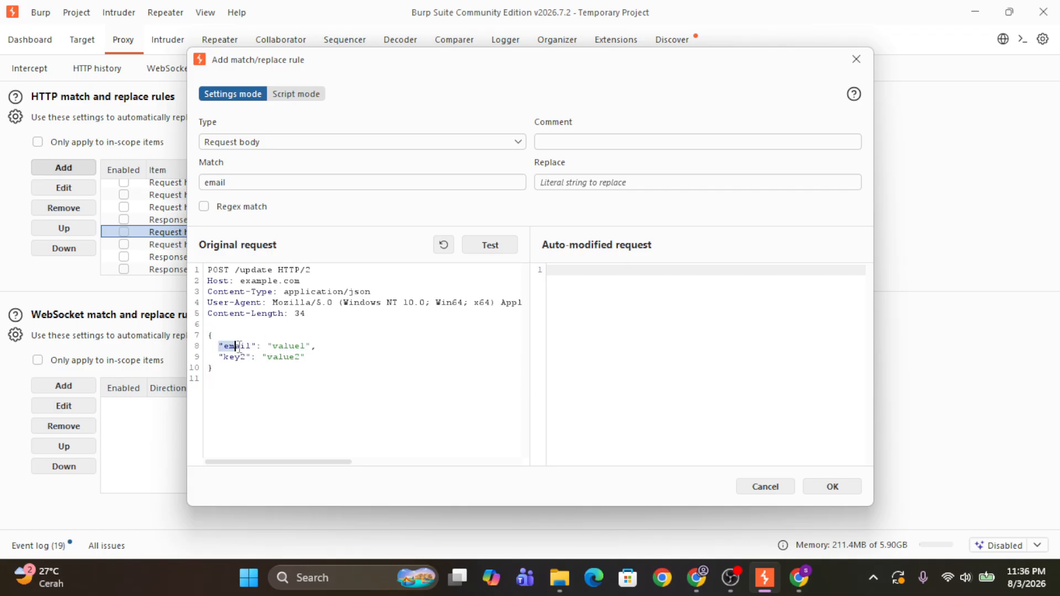
left_click(262, 347)
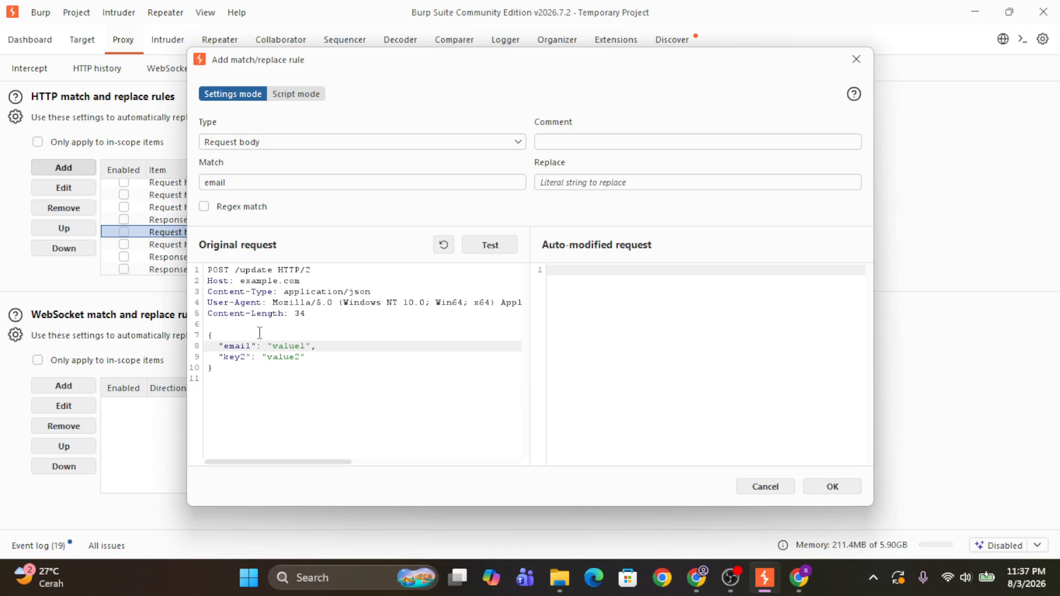
left_click_drag(251, 341, 232, 347)
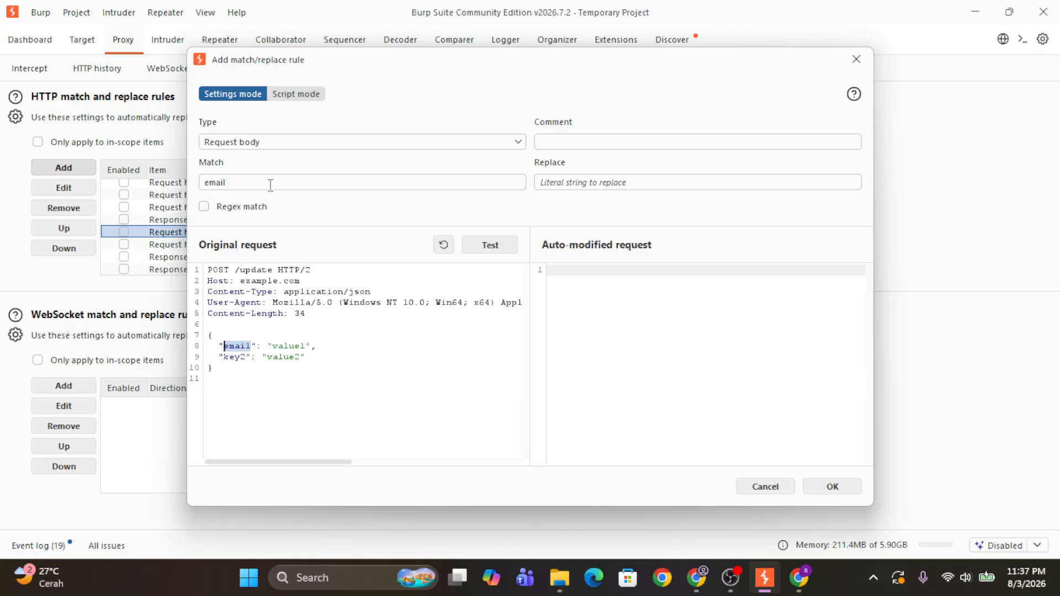
left_click(571, 182)
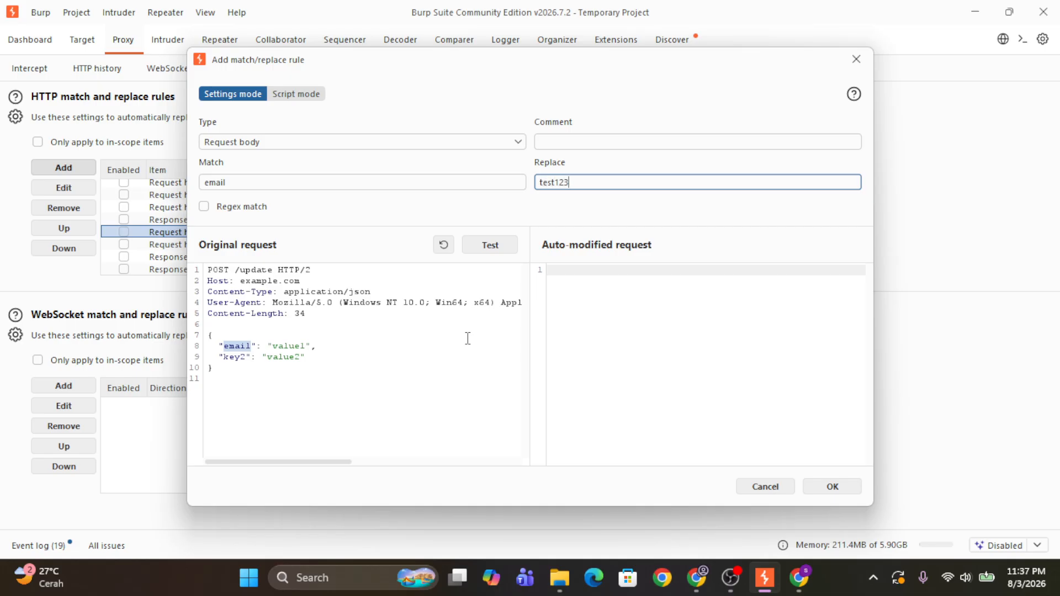
left_click(381, 348)
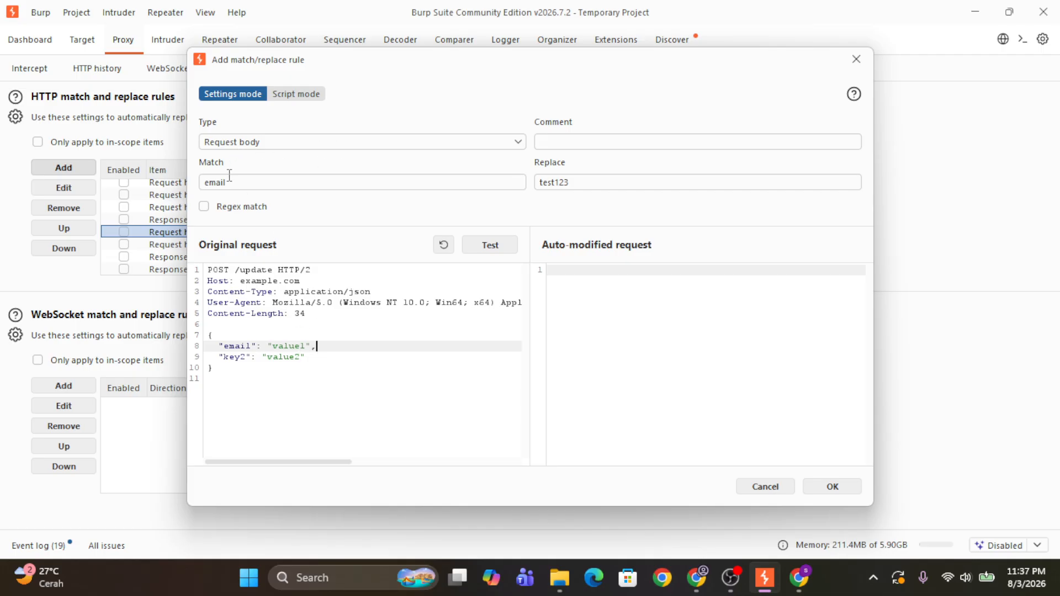
double_click(238, 347)
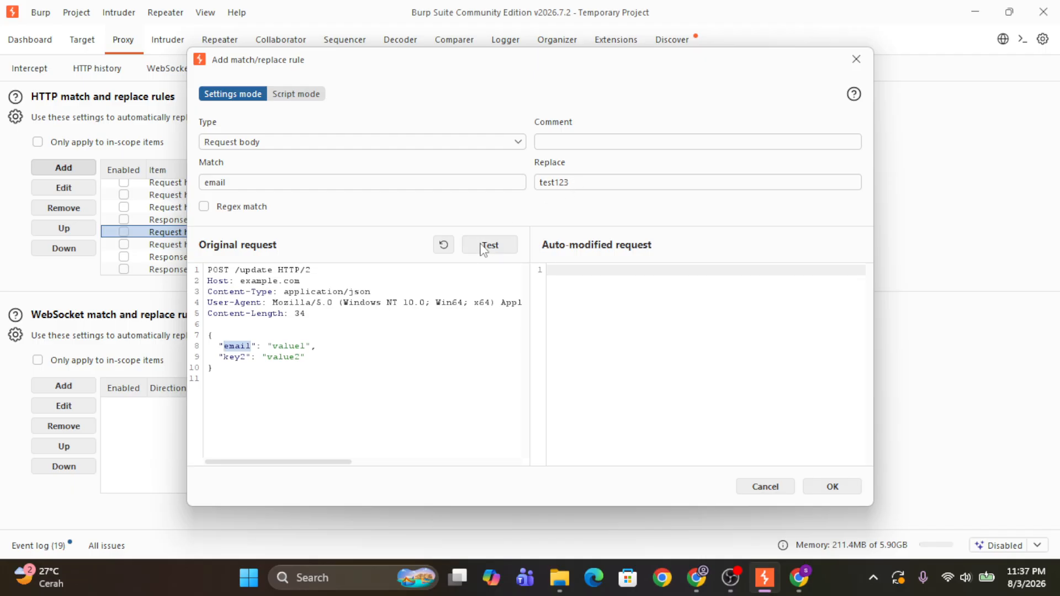
left_click(486, 245)
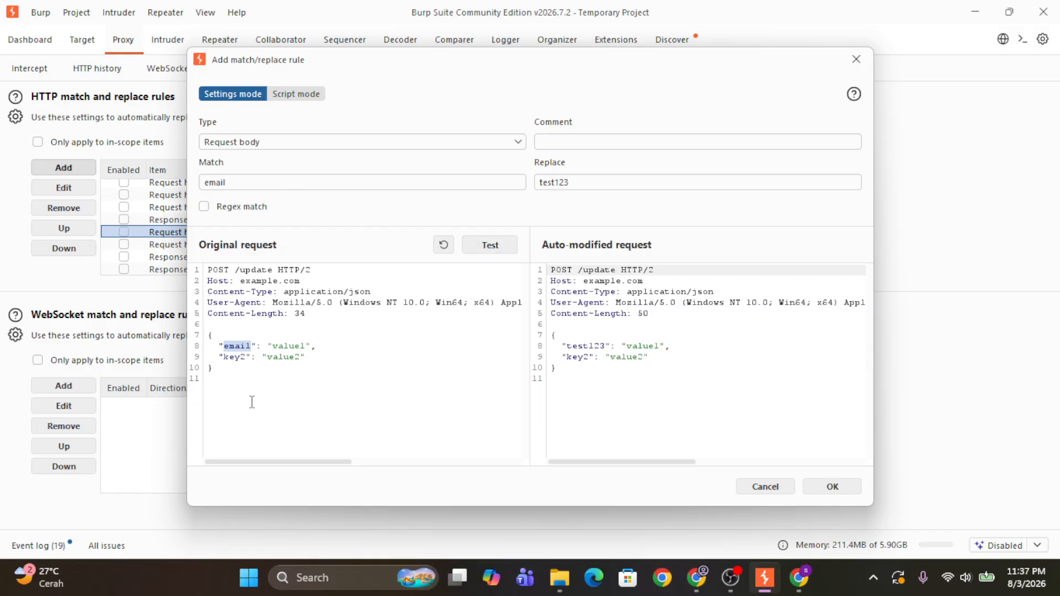
Step: Compare the original request body with the auto-modified request, and close the new rule without saving it
left_click(238, 391)
left_click_drag(225, 383, 209, 335)
left_click(254, 364)
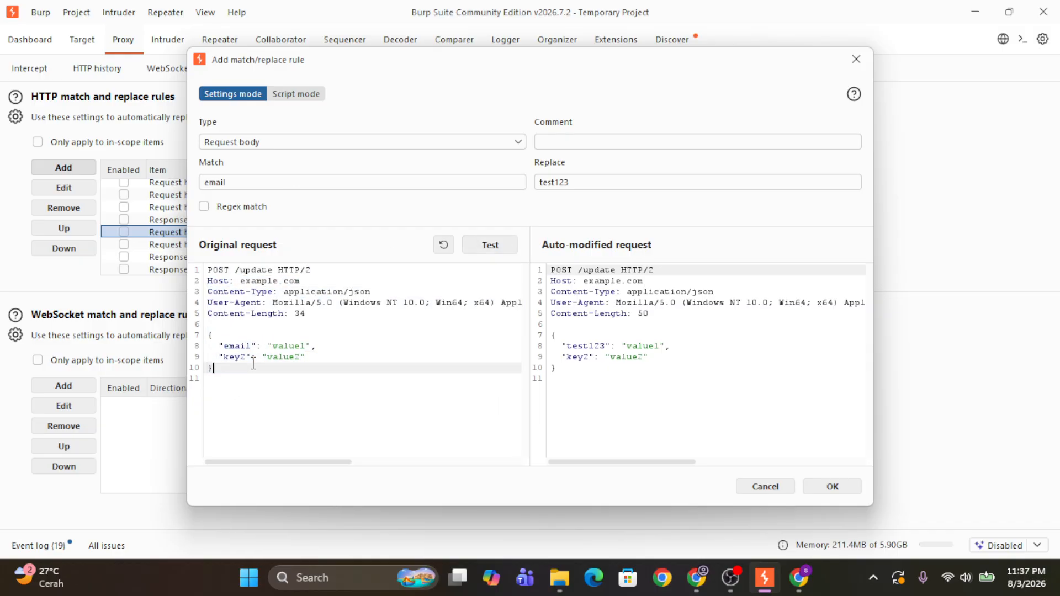
left_click(252, 347)
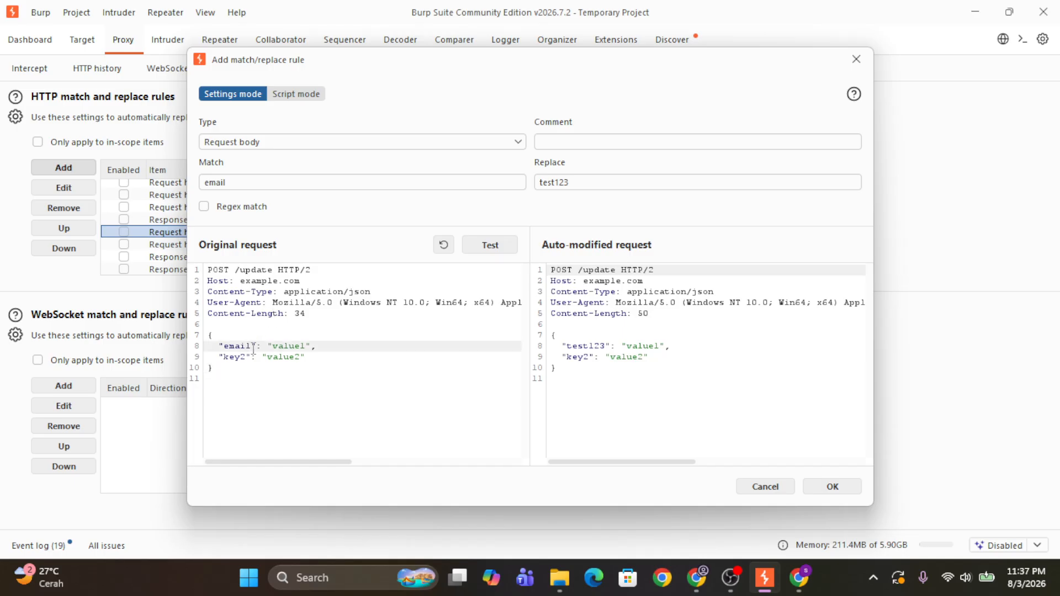
double_click(252, 347)
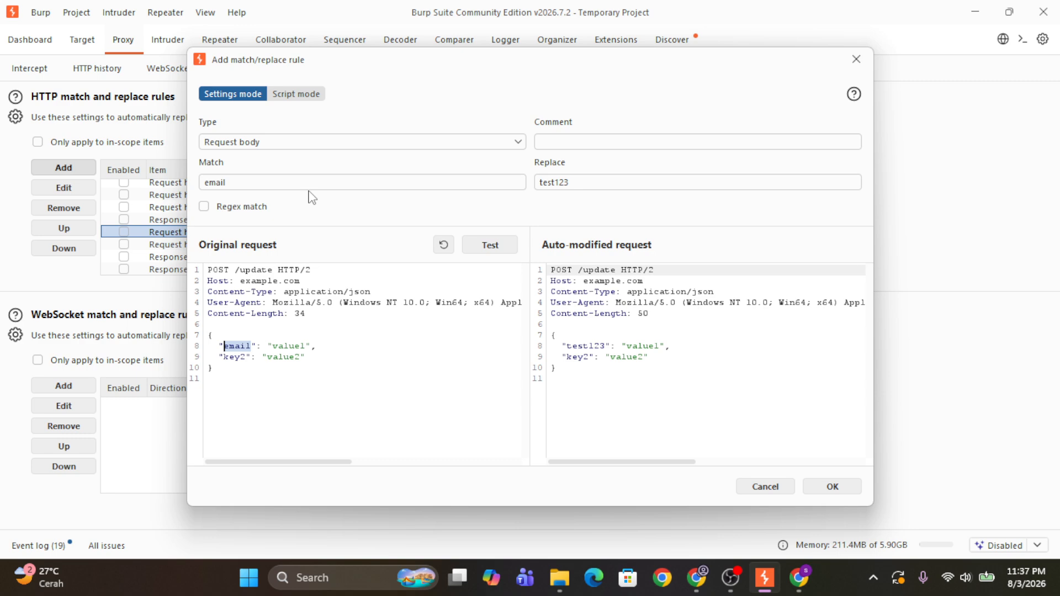
left_click(855, 59)
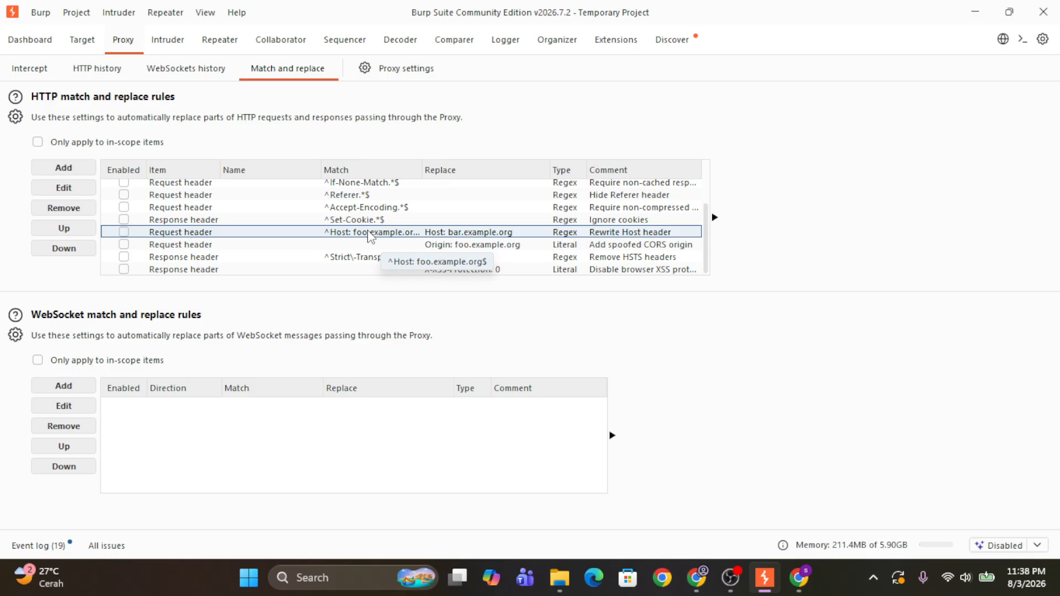
Step: Examine the Emulate Android rule's regex match pattern, close the rule without changes and look over the remaining HTTP match and replace rules
scroll(369, 236, "up", 2)
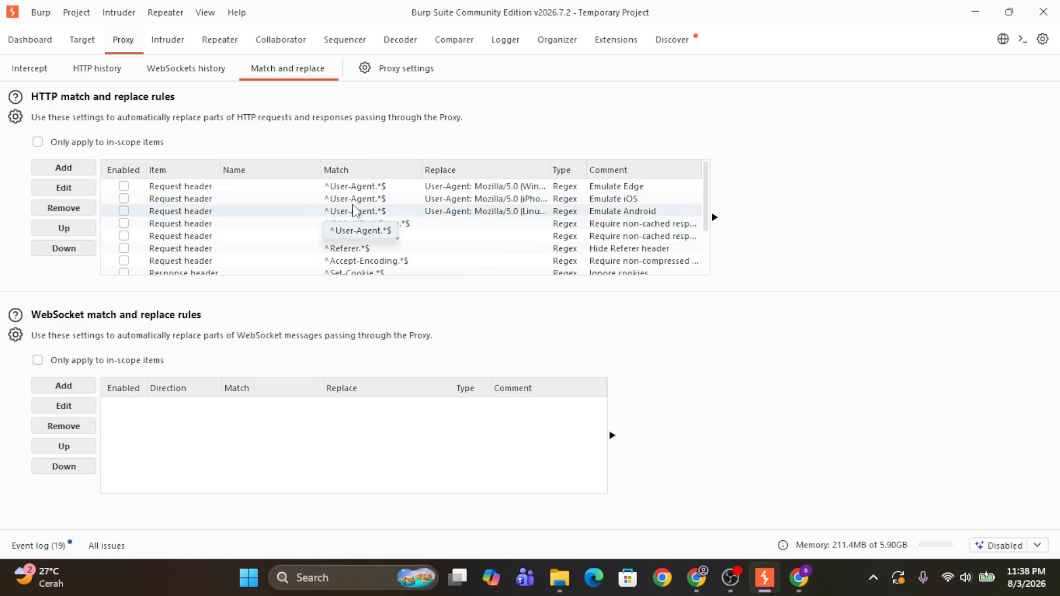
double_click(356, 210)
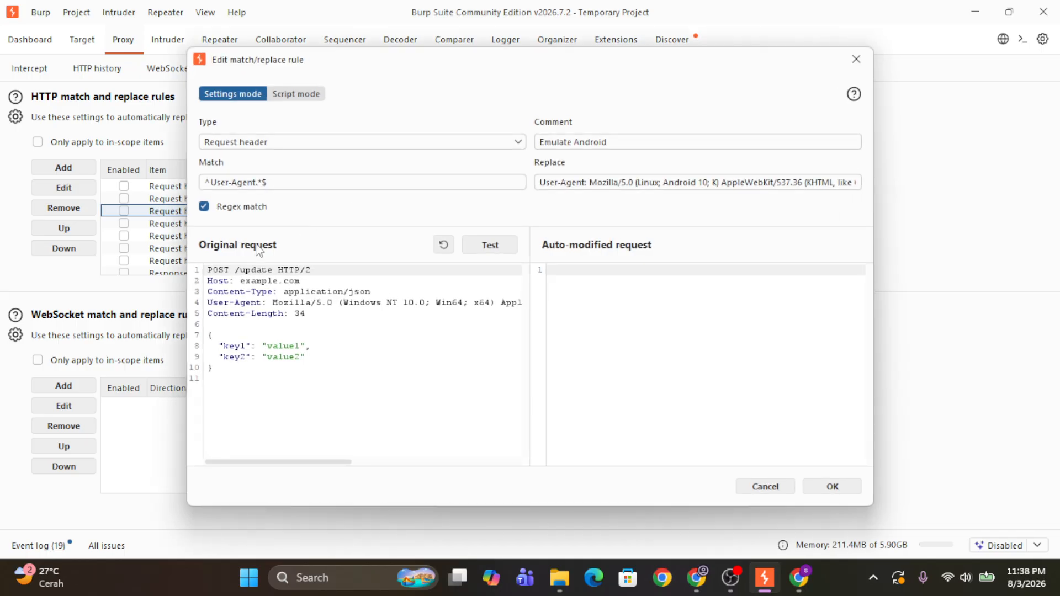
triple_click(285, 181)
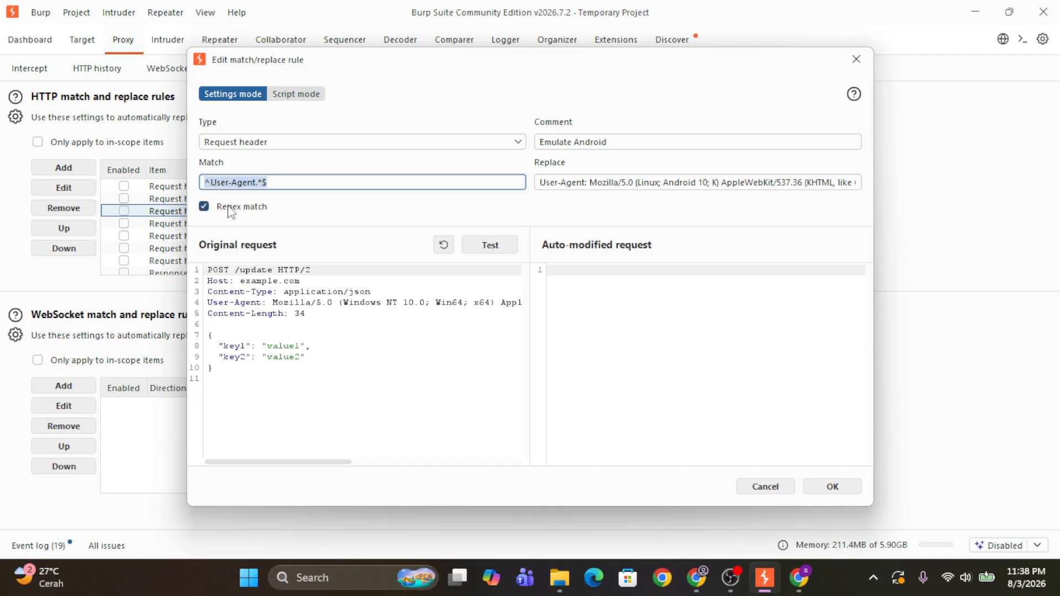
left_click(323, 182)
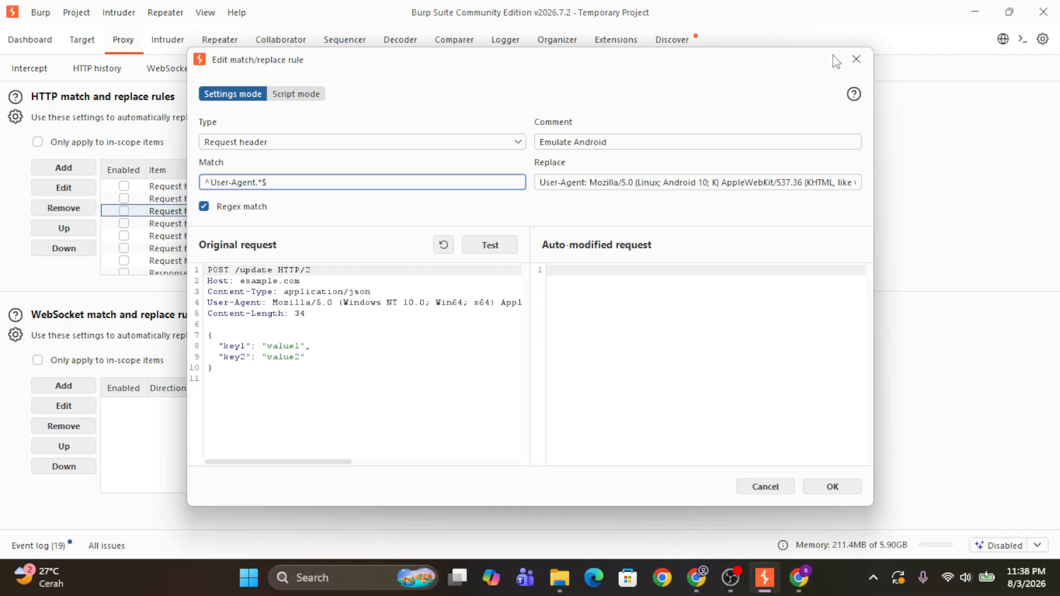
left_click(854, 60)
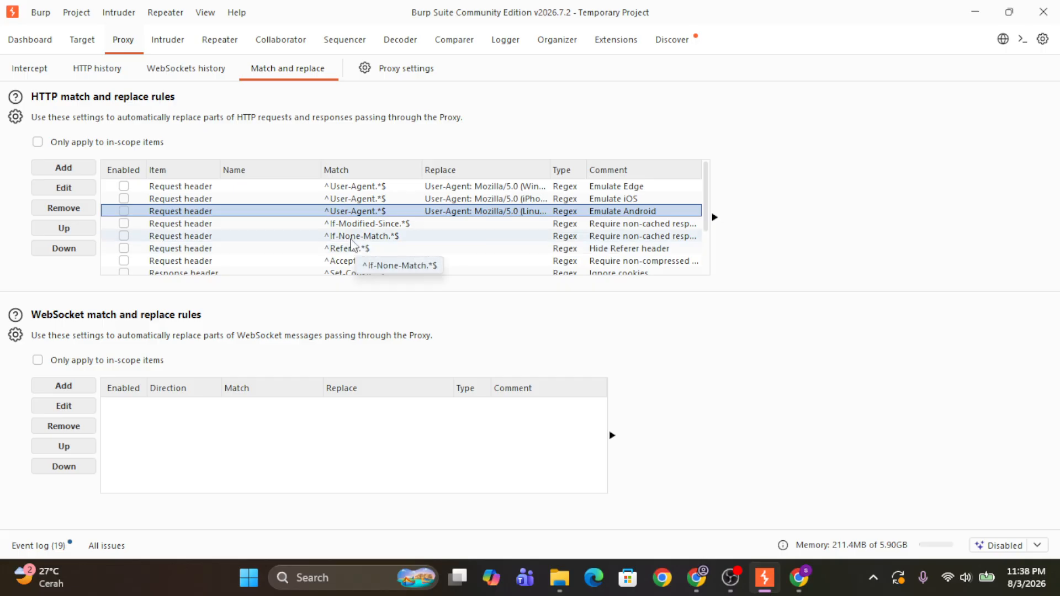
scroll(330, 235, "down", 2)
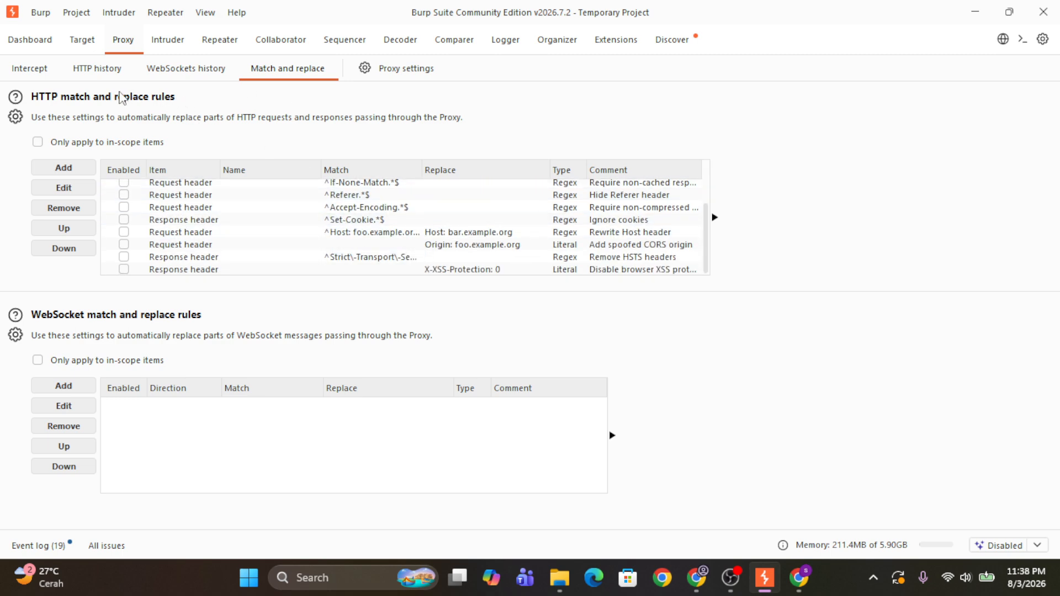
Step: Revisit the Proxy's HTTP history and review the request's cookies in Repeater
left_click(118, 71)
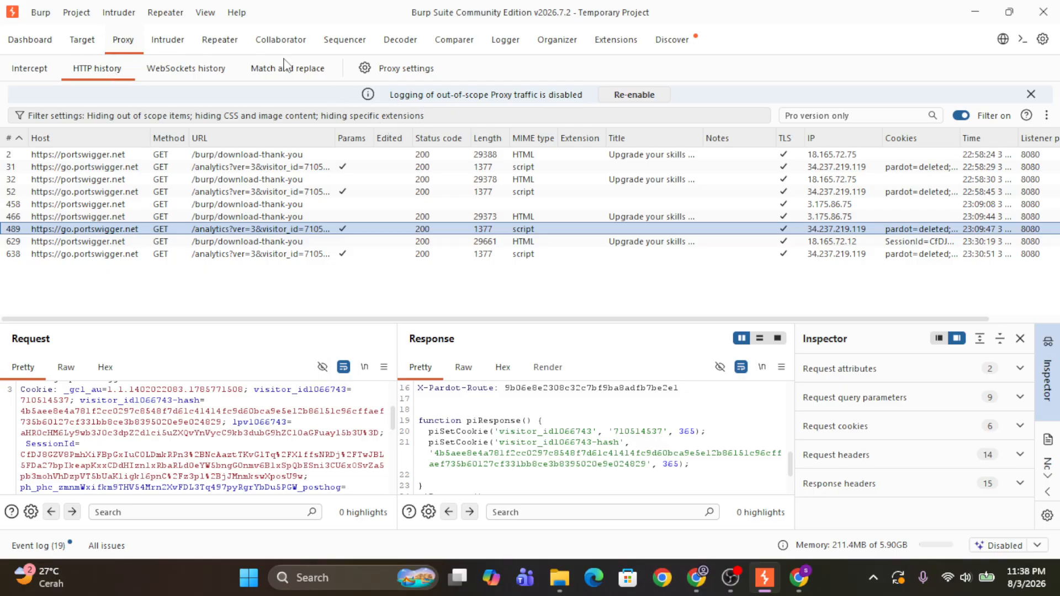
left_click(172, 44)
left_click(223, 42)
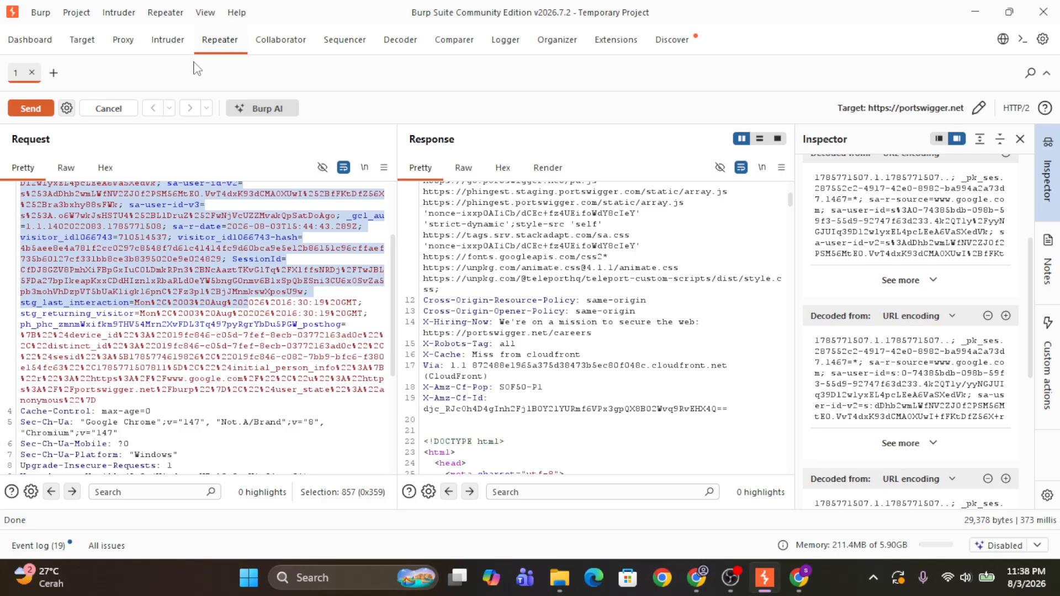
scroll(413, 303, "up", 2)
scroll(348, 194, "up", 2)
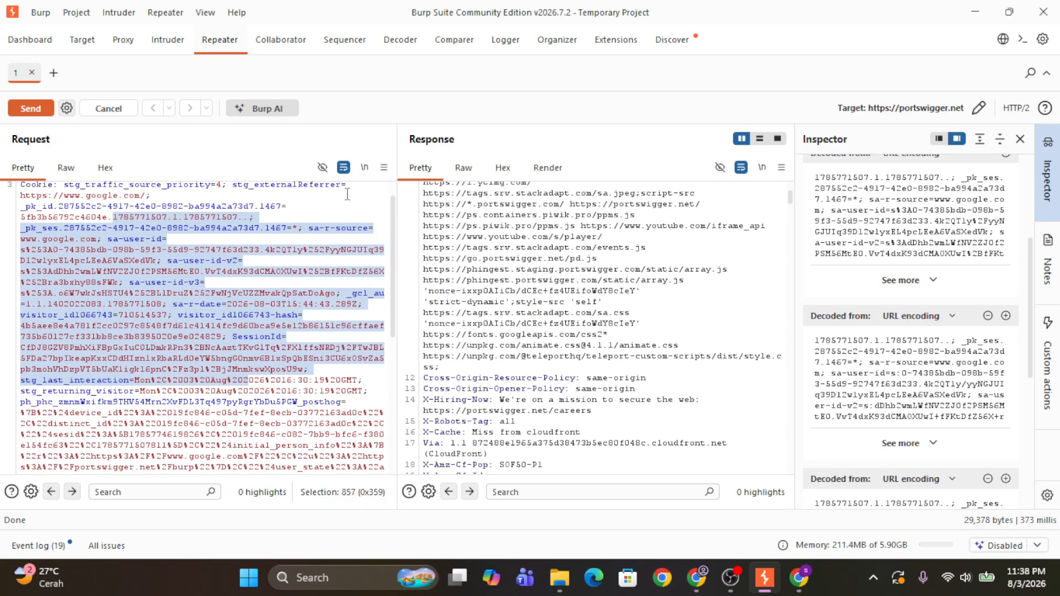
Step: Review the traffic captured in Logger and the item comparison view in Comparer
left_click(405, 43)
left_click(505, 43)
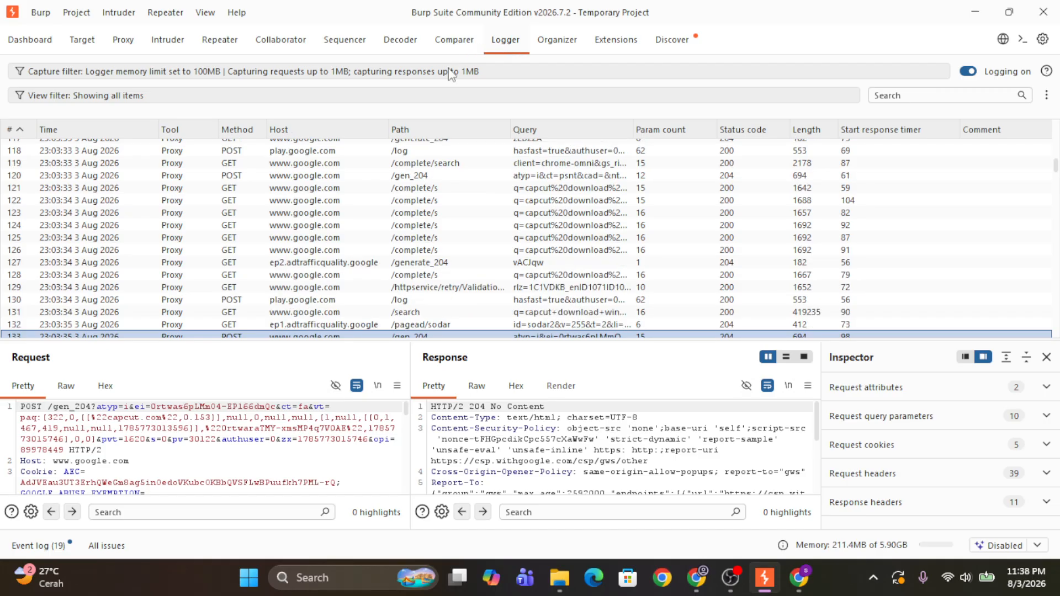
left_click(456, 42)
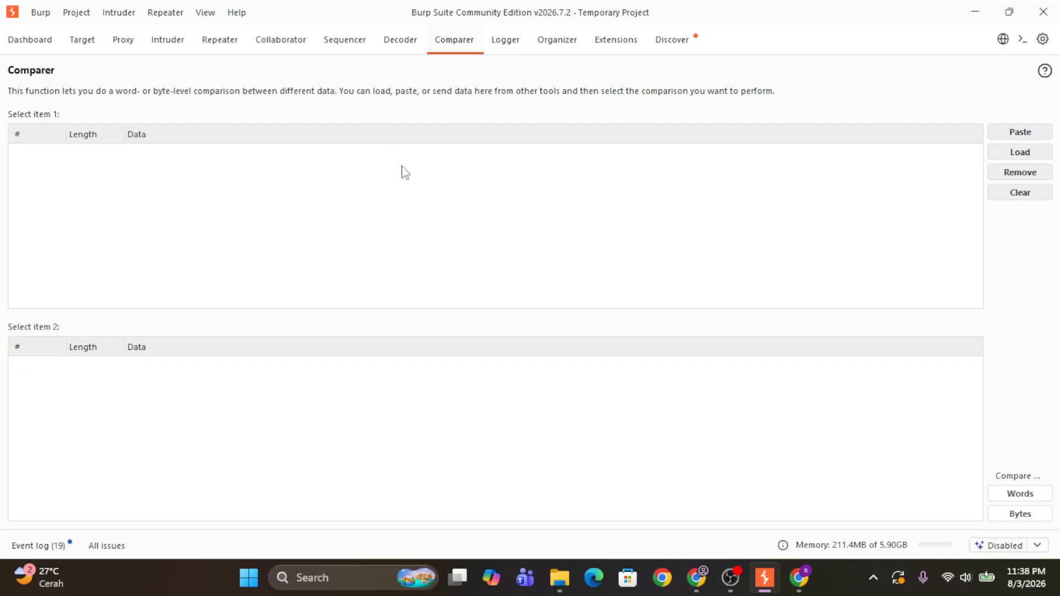
Step: Review the Target scope settings after the Proxy's HTTP history, and return to the Repeater request
left_click(125, 52)
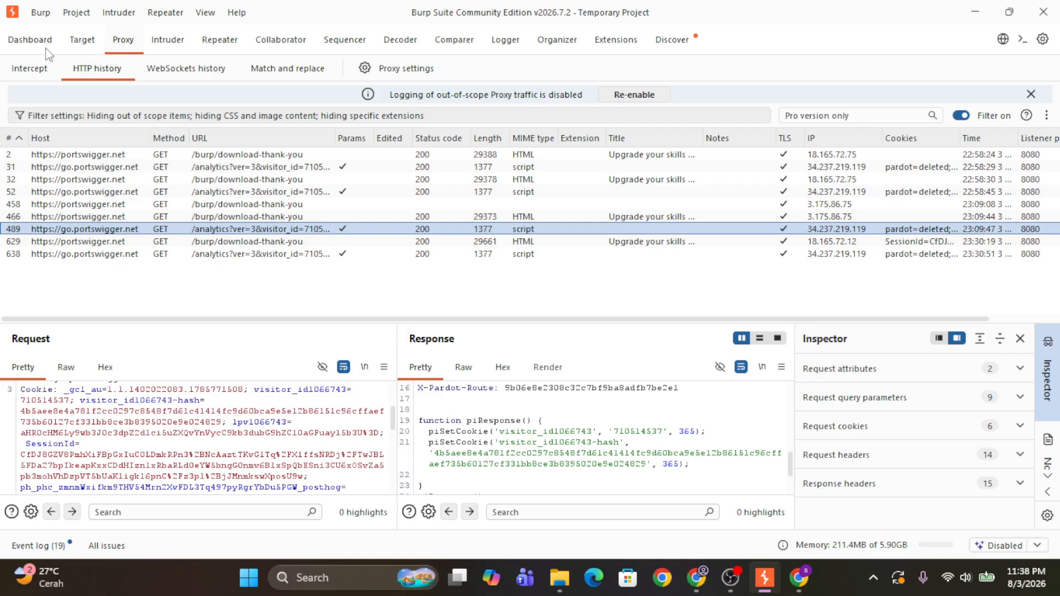
left_click(99, 44)
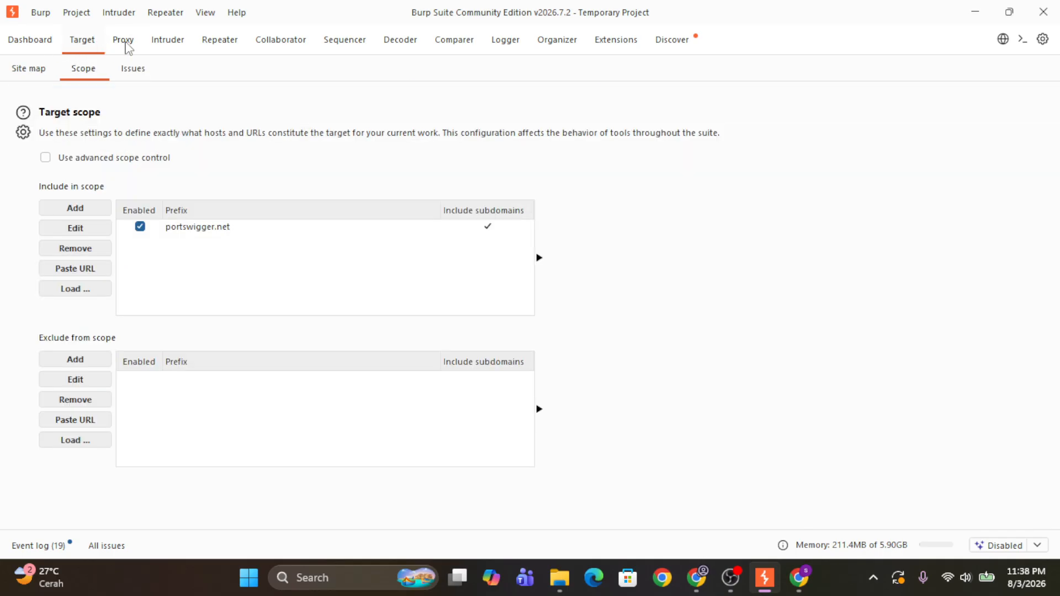
left_click(126, 44)
left_click(218, 43)
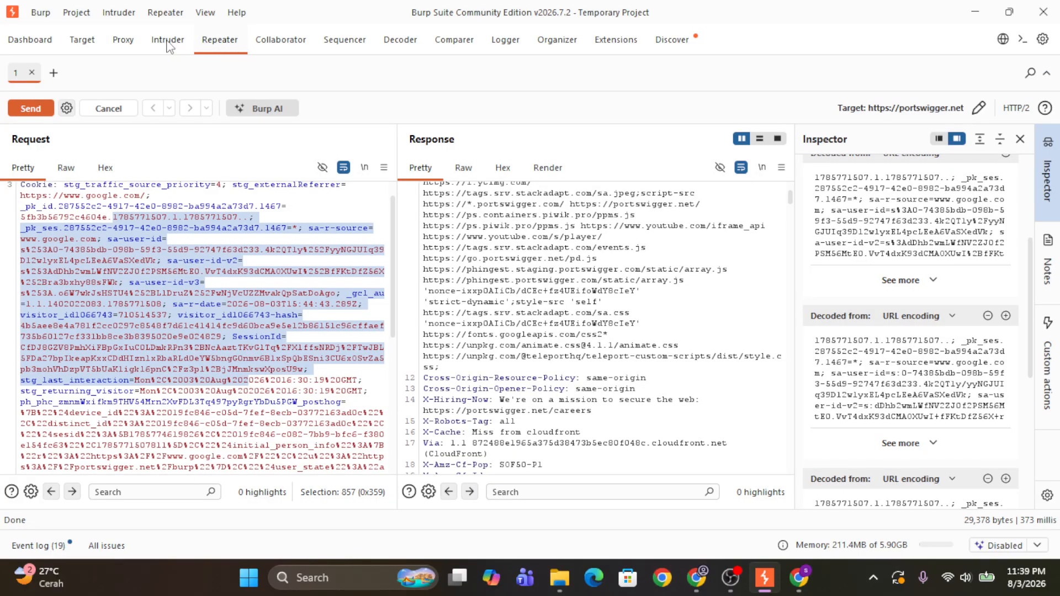